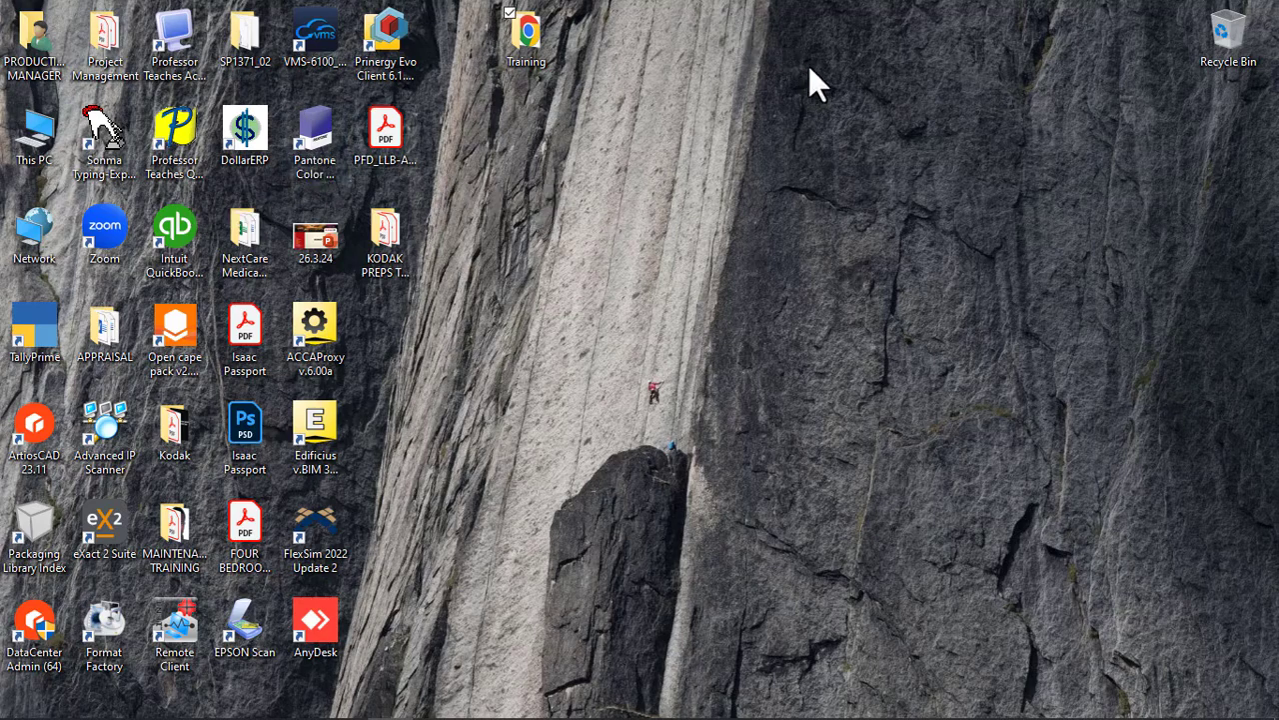
Launch Kodak Preps 9 from the Windows Start search
key("super")
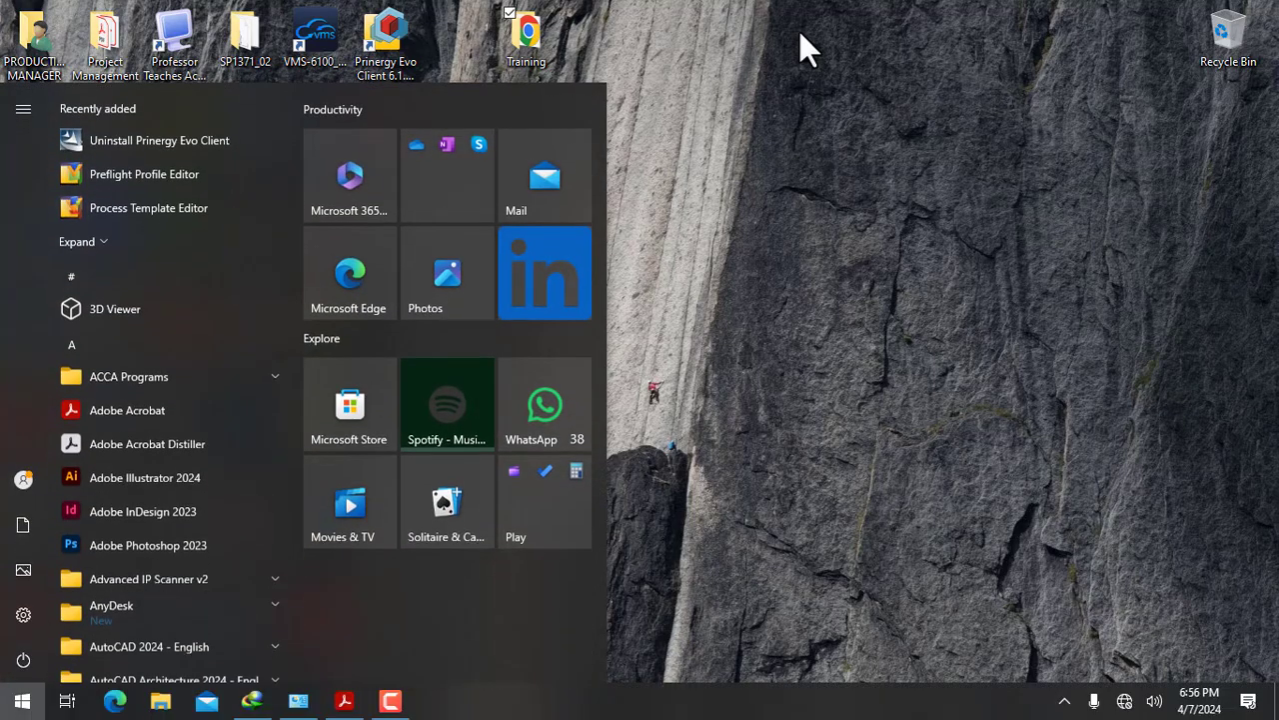
type("P")
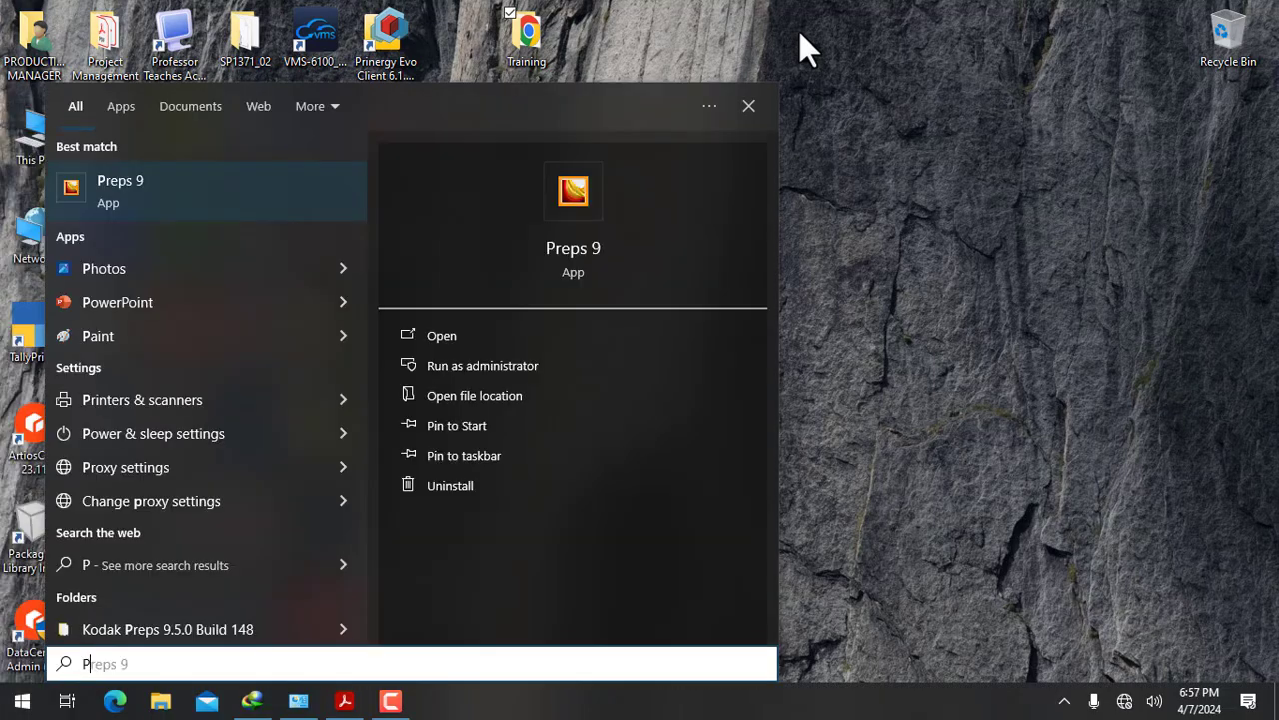
key("Return")
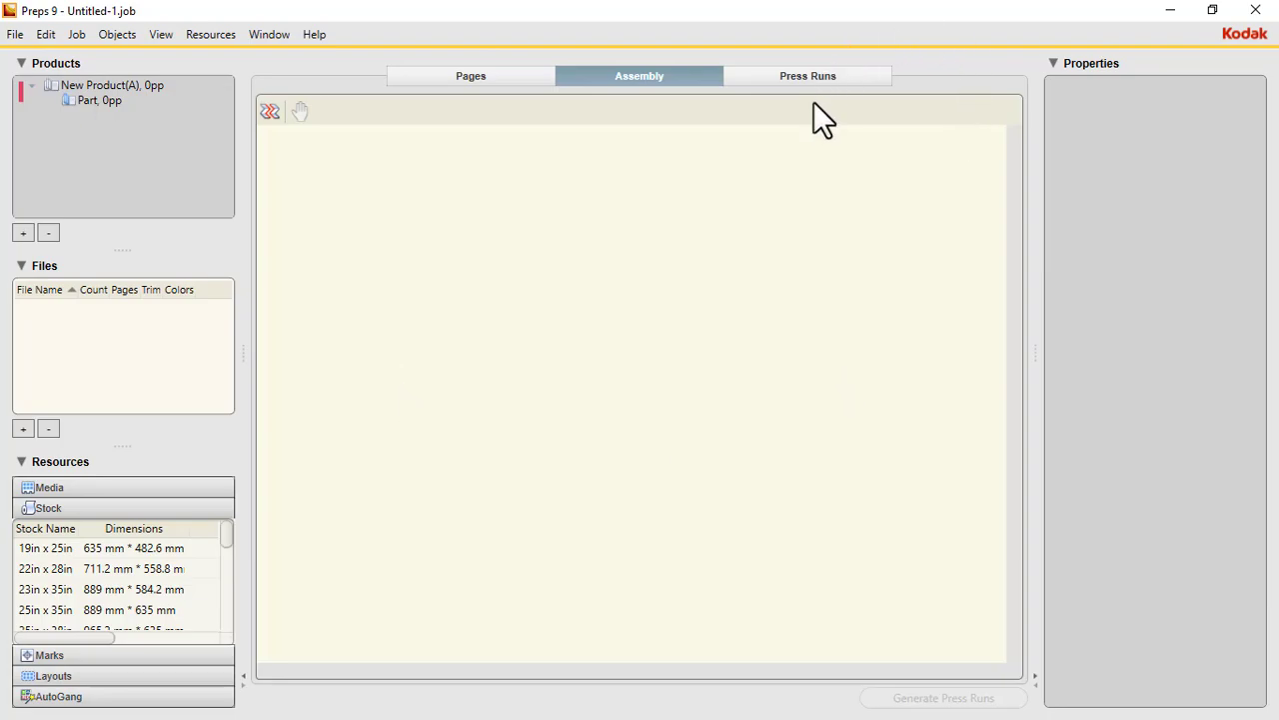
Switch to the Press Runs view and browse the Resources Stock list for a sheet size
left_click(813, 77)
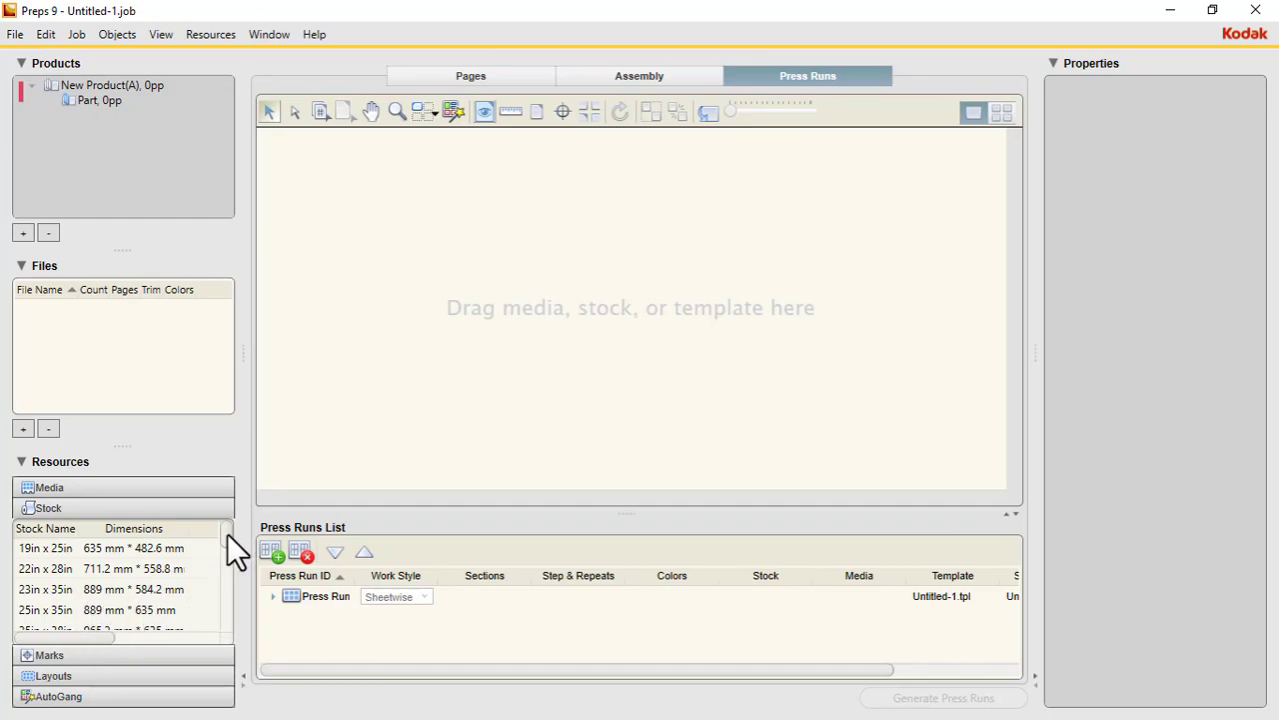
left_click_drag(227, 535, 217, 570)
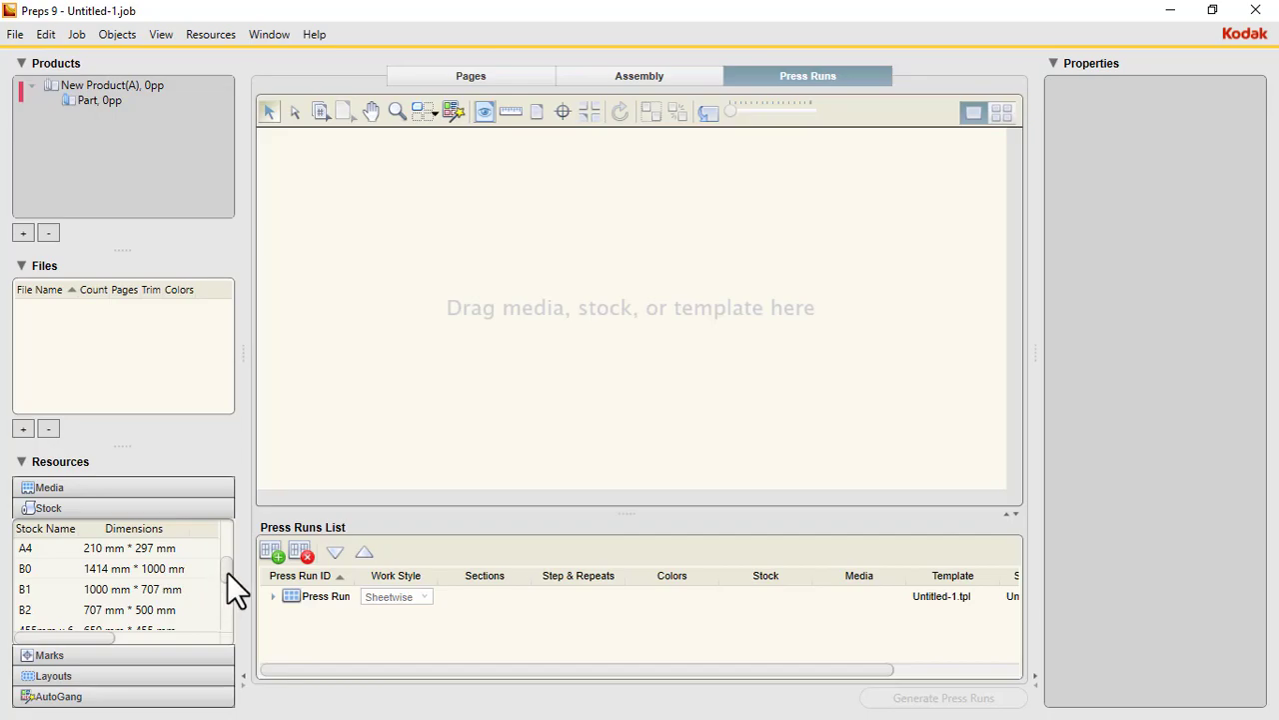
mouse_move(227, 576)
left_mouse_down()
mouse_move(219, 626)
mouse_move(218, 565)
left_mouse_up()
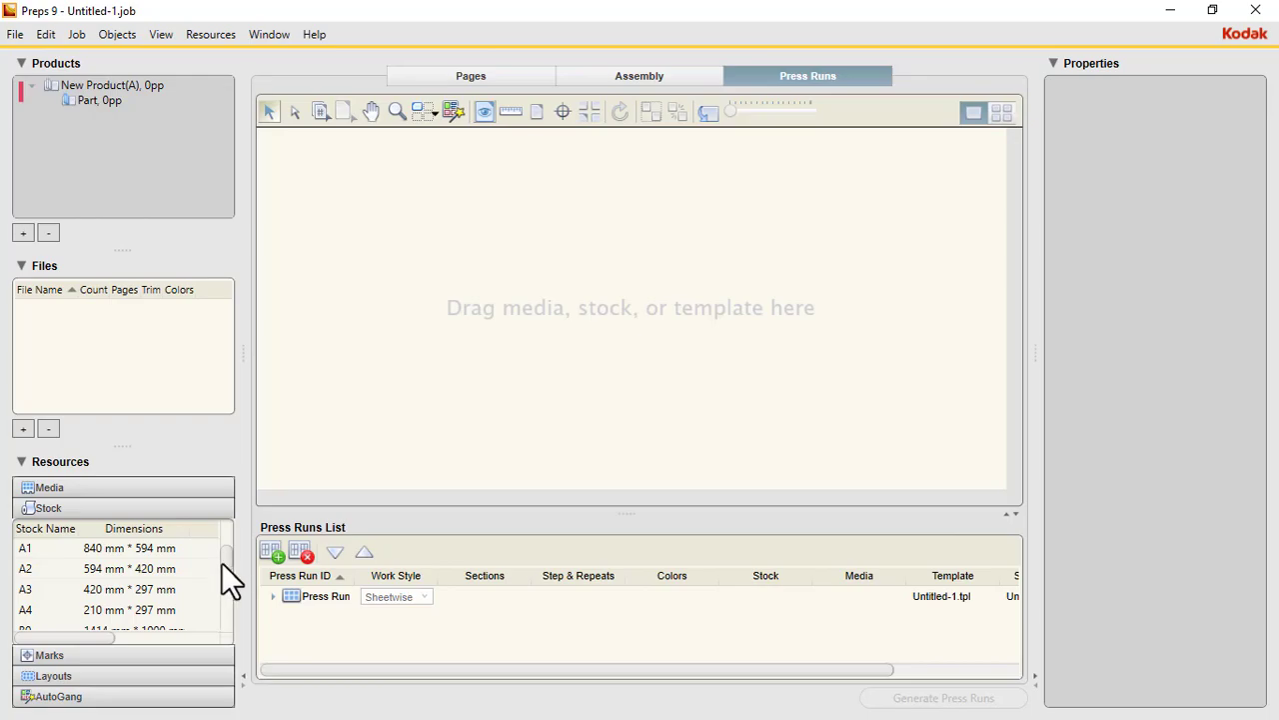
left_click_drag(225, 561, 223, 574)
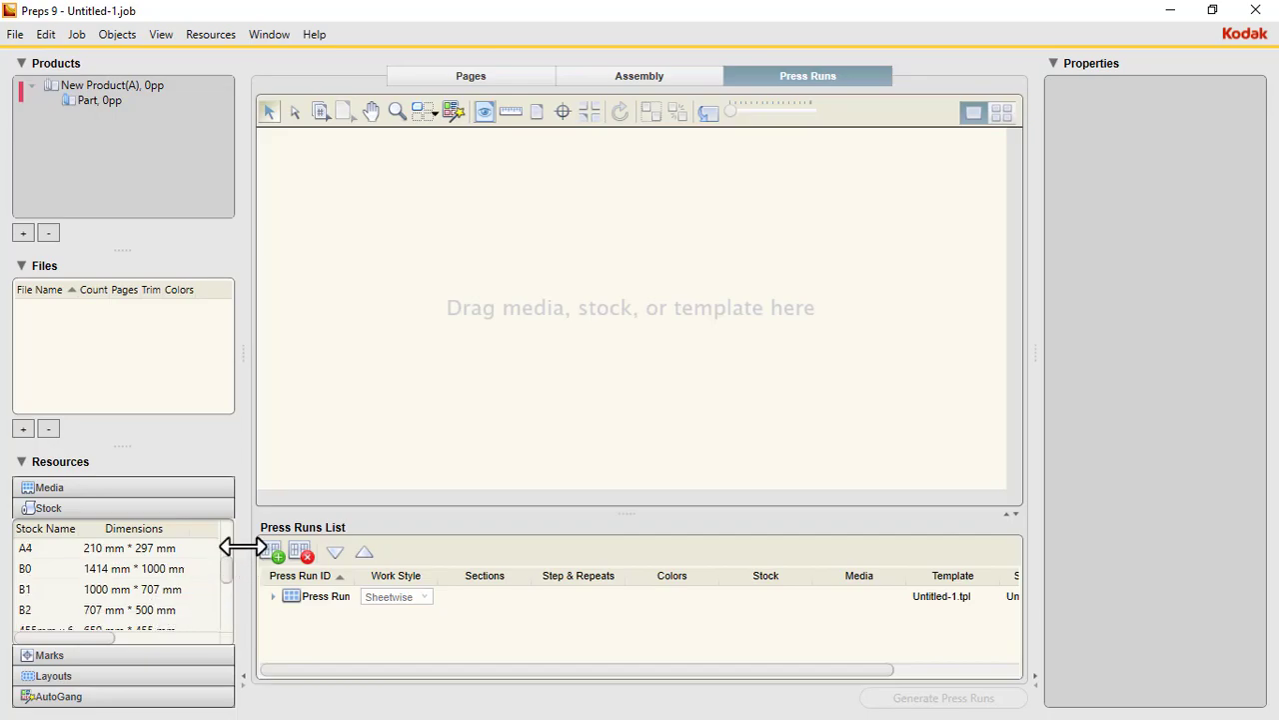
scroll(227, 547, "up", 2)
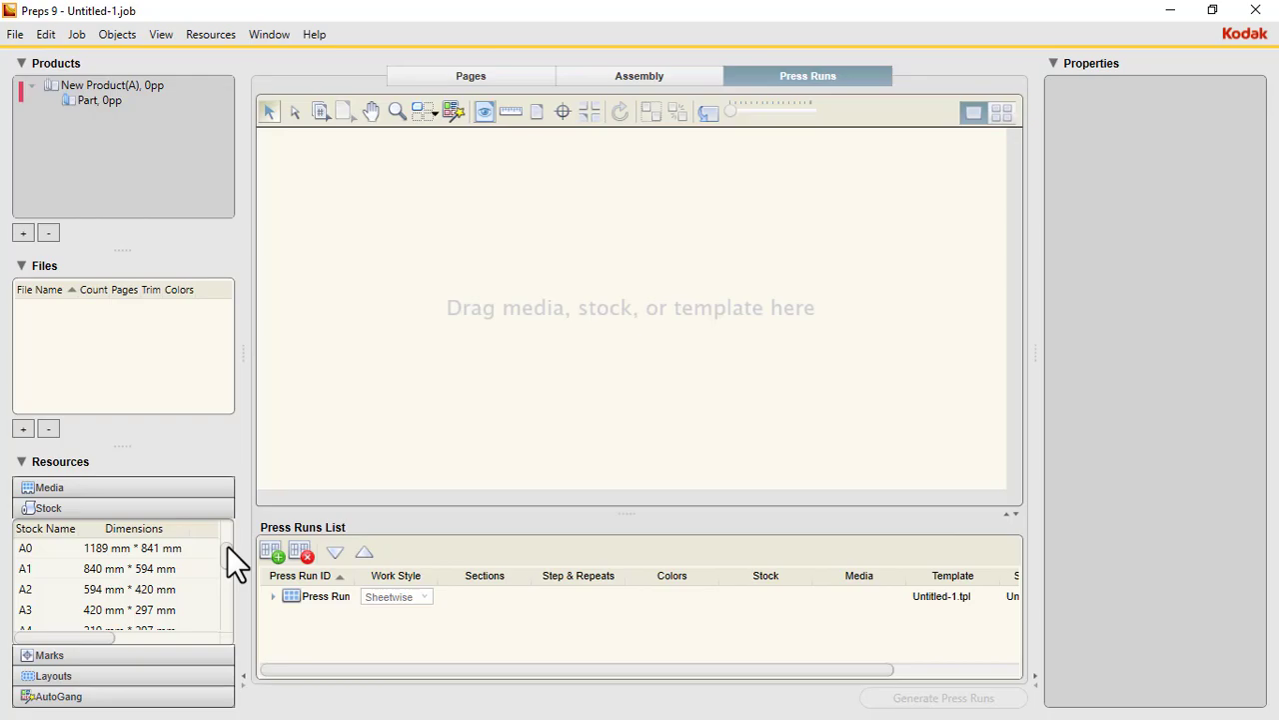
scroll(226, 545, "up", 2)
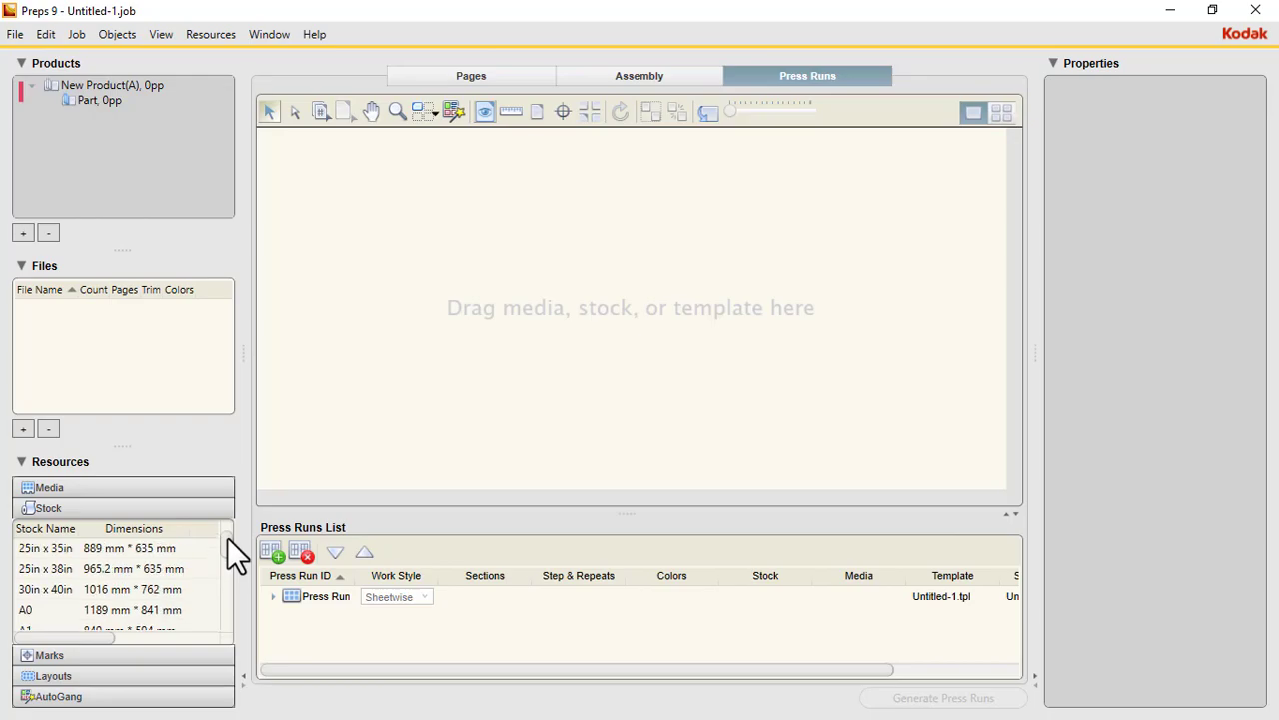
scroll(227, 537, "up", 2)
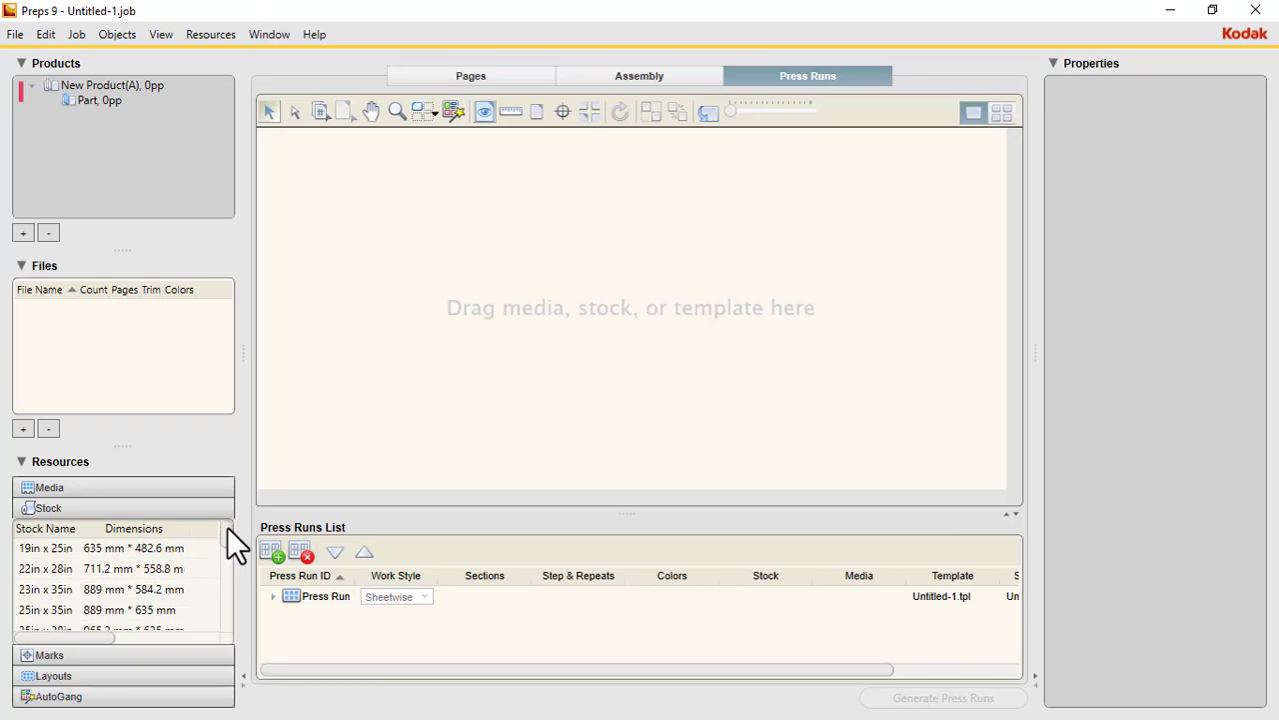
scroll(227, 547, "down", 1)
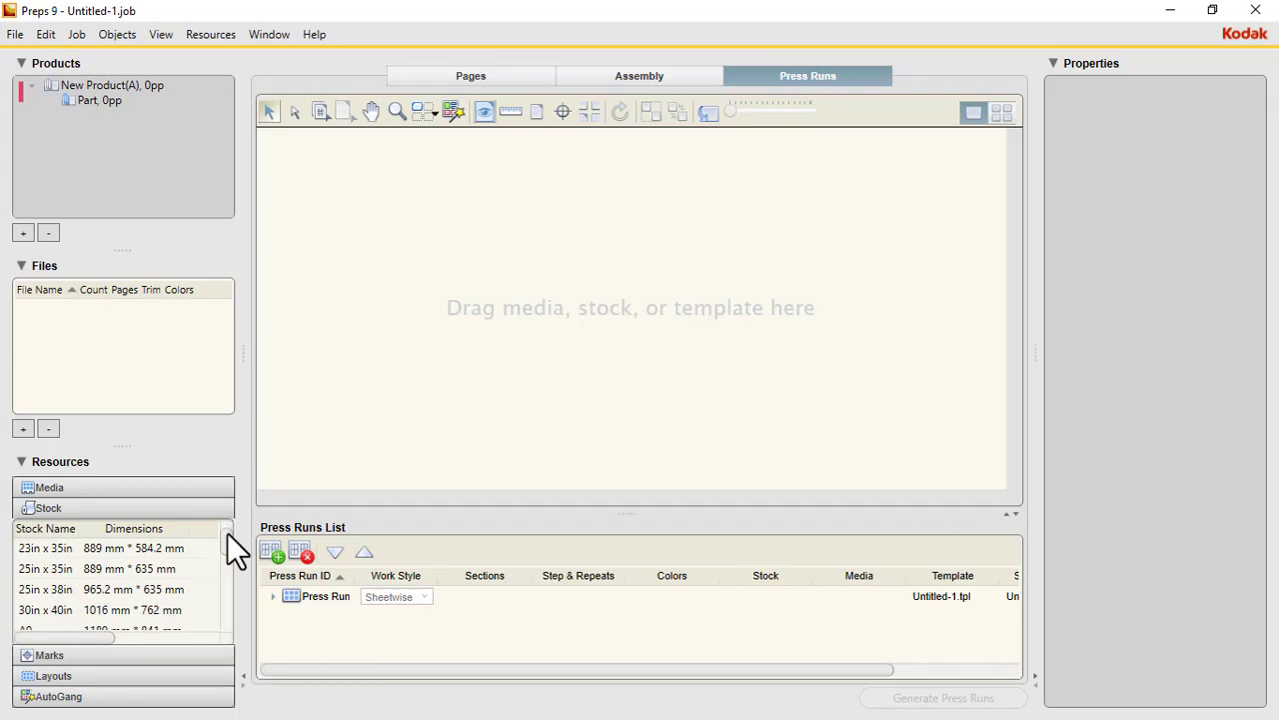
Assign 25in x 35in stock to the press run and name the product 'CASE BOUND / HARD COVER'
double_click(147, 569)
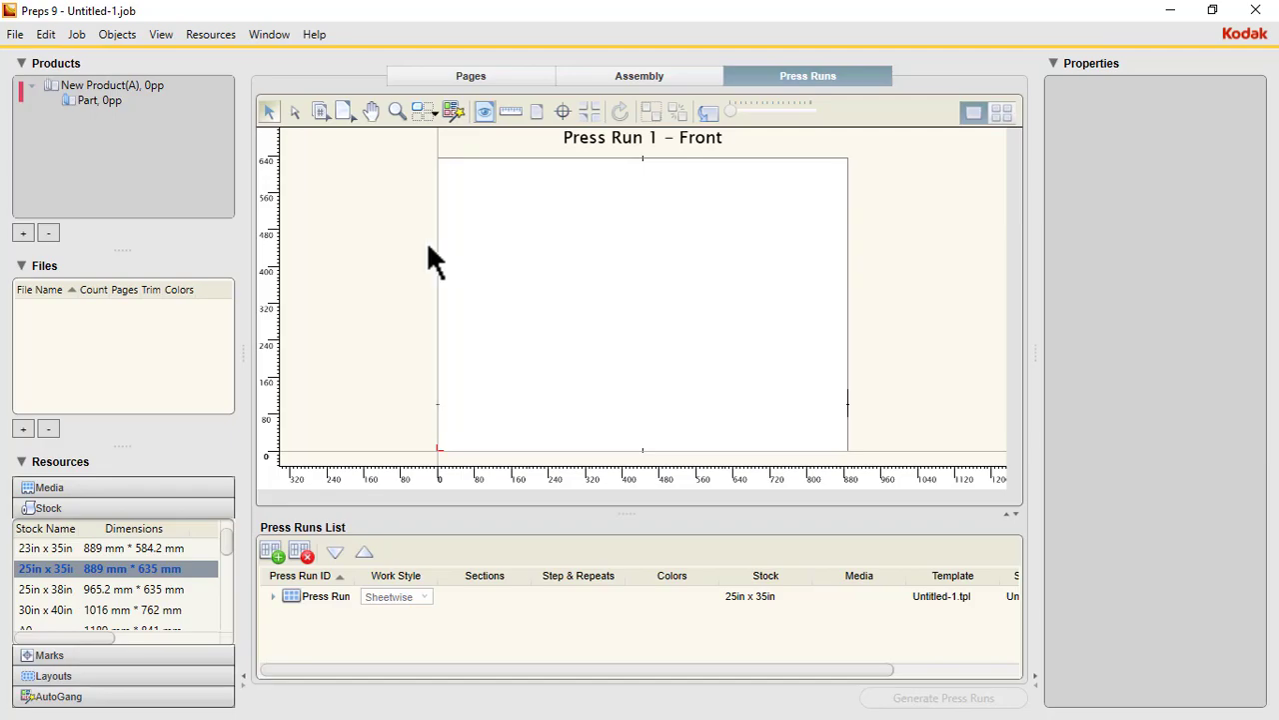
left_click(117, 84)
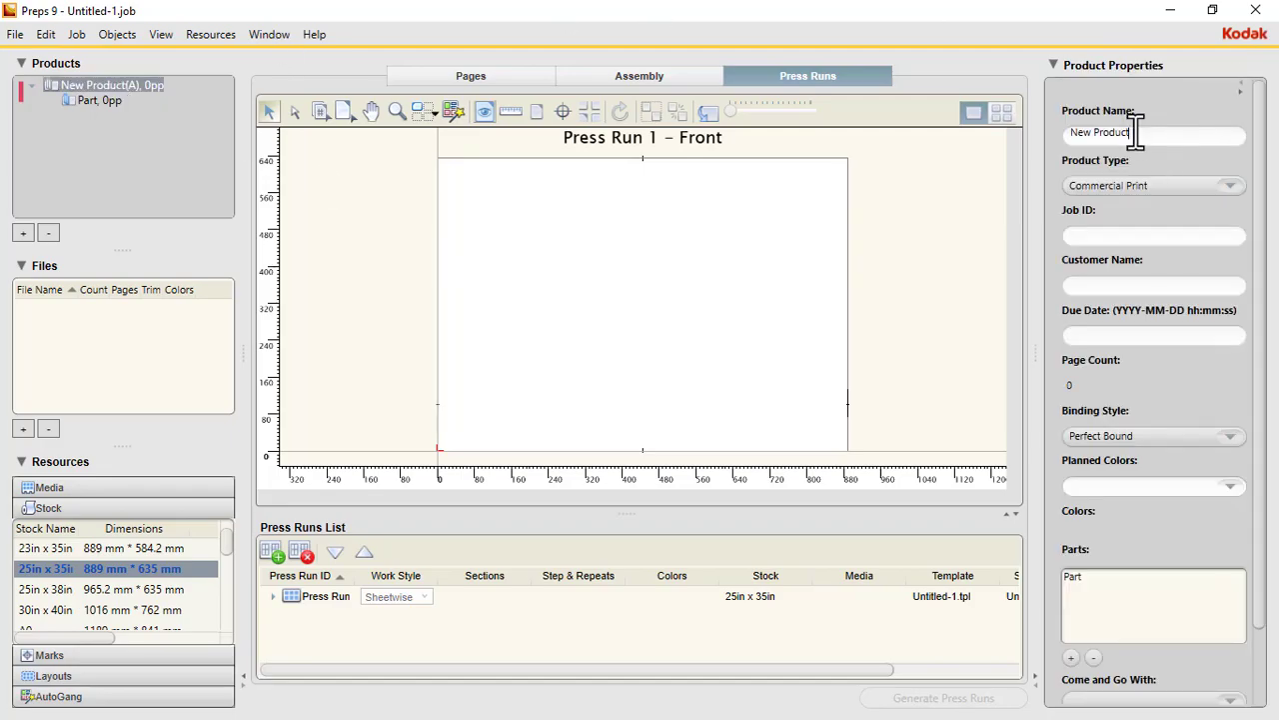
left_click_drag(1134, 130, 945, 134)
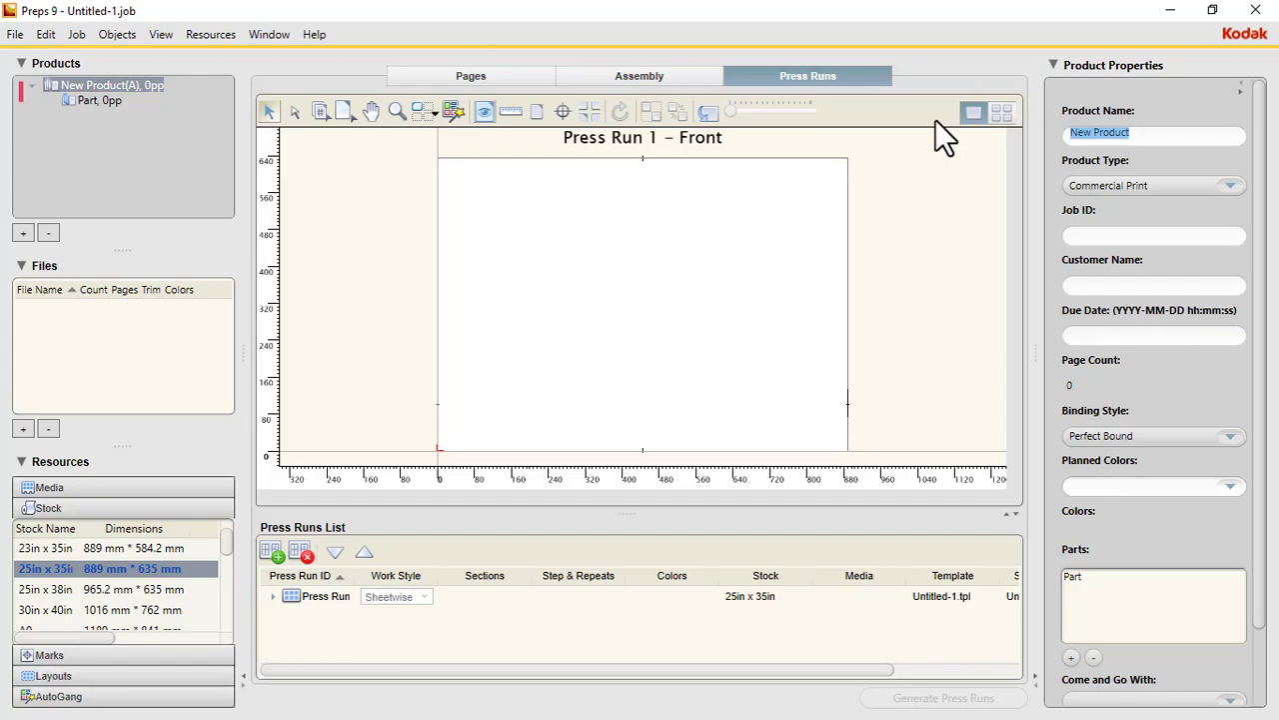
type("CASE BOUND / HARD COVER")
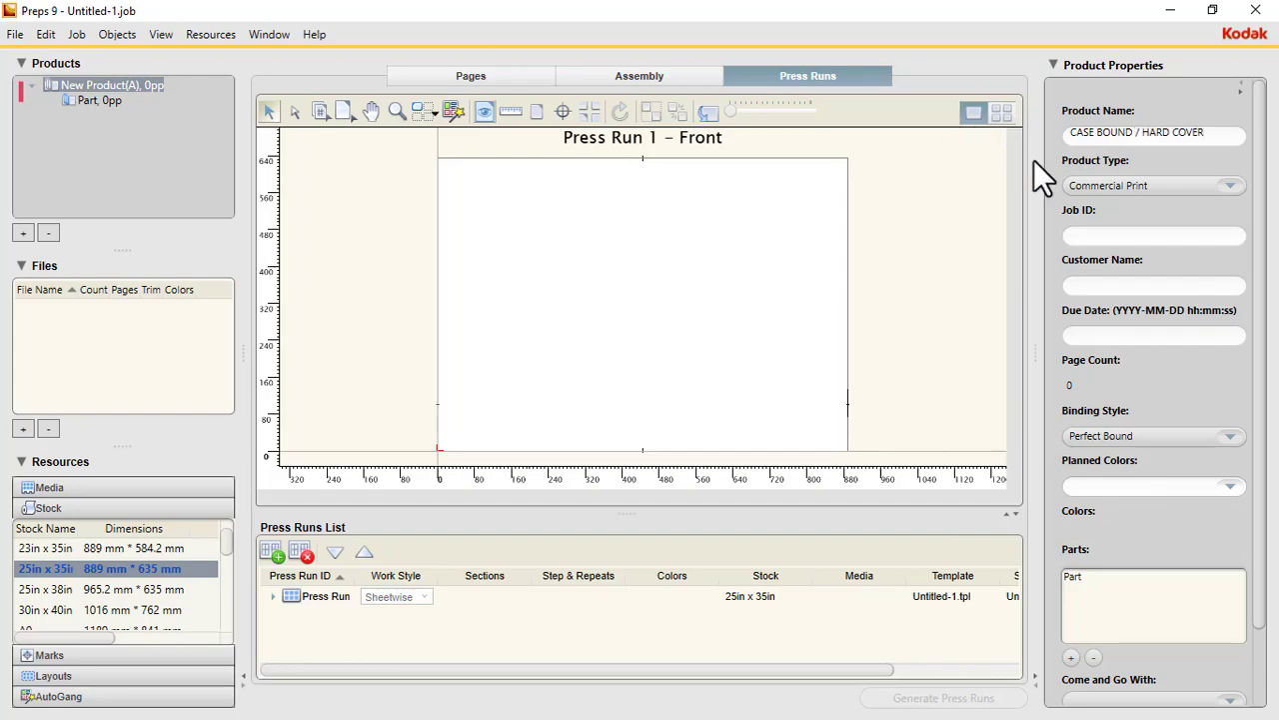
Fill in the product's job ID, customer name and due date 2024-04-15
left_click(1167, 235)
type("2")
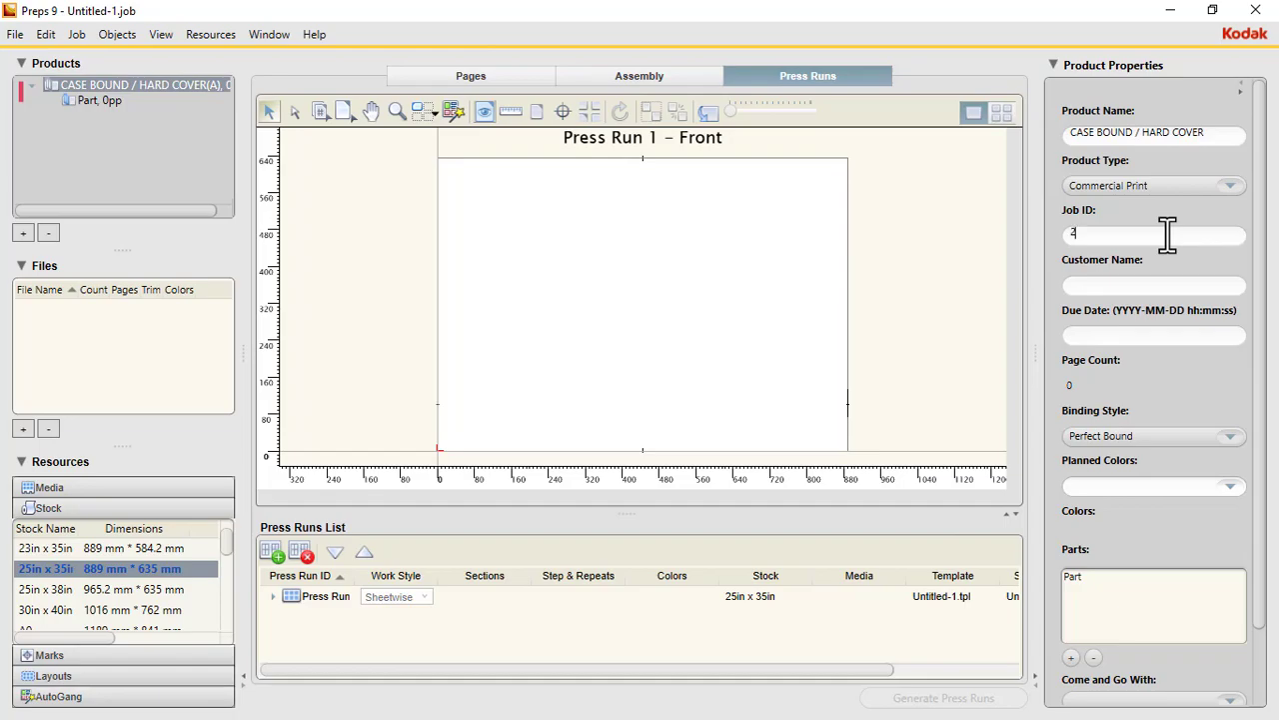
type("02404")
type("07")
type("001")
type("ATANASOFT ME")
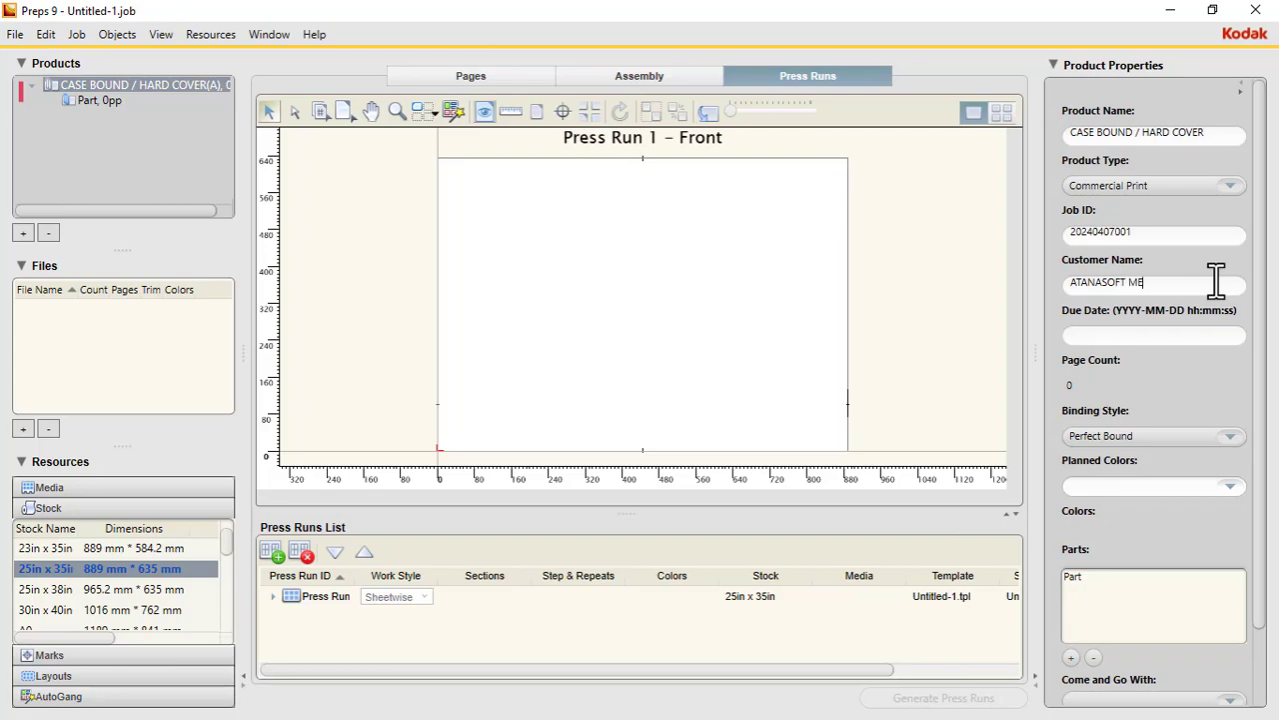
type("DIA")
key("Tab")
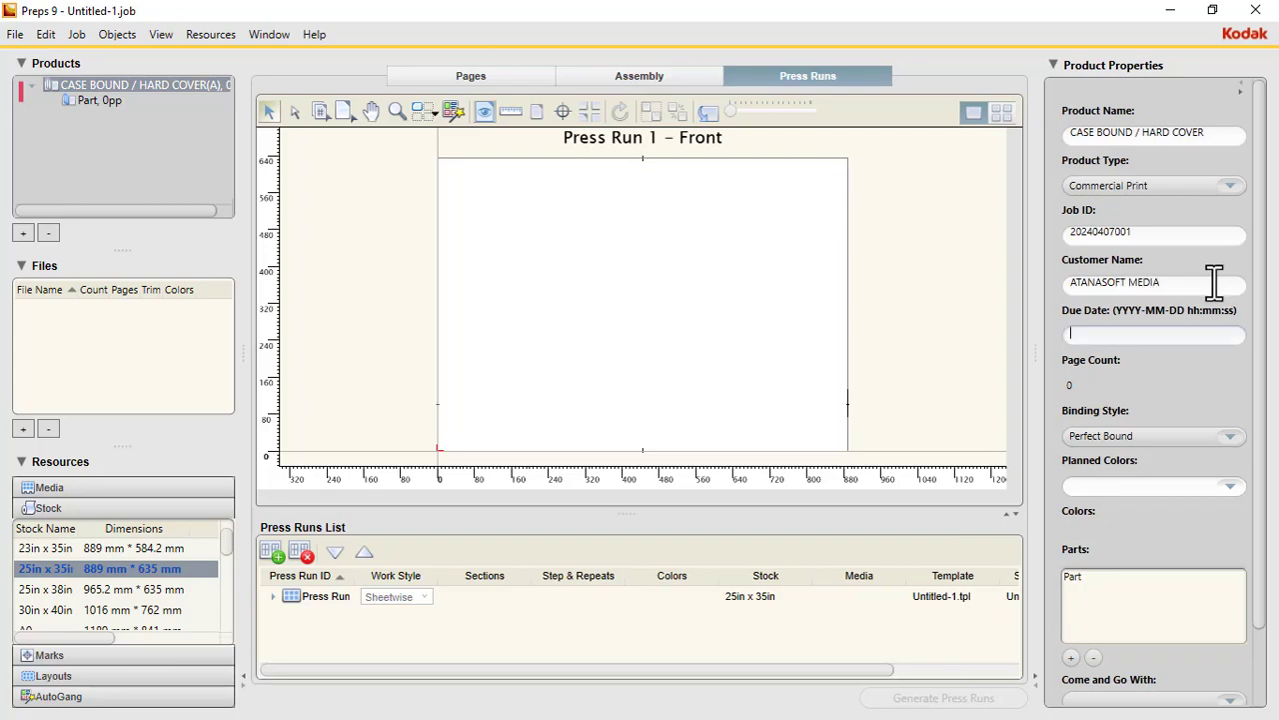
type("2024-04-15")
left_click(1228, 486)
left_click(1227, 485)
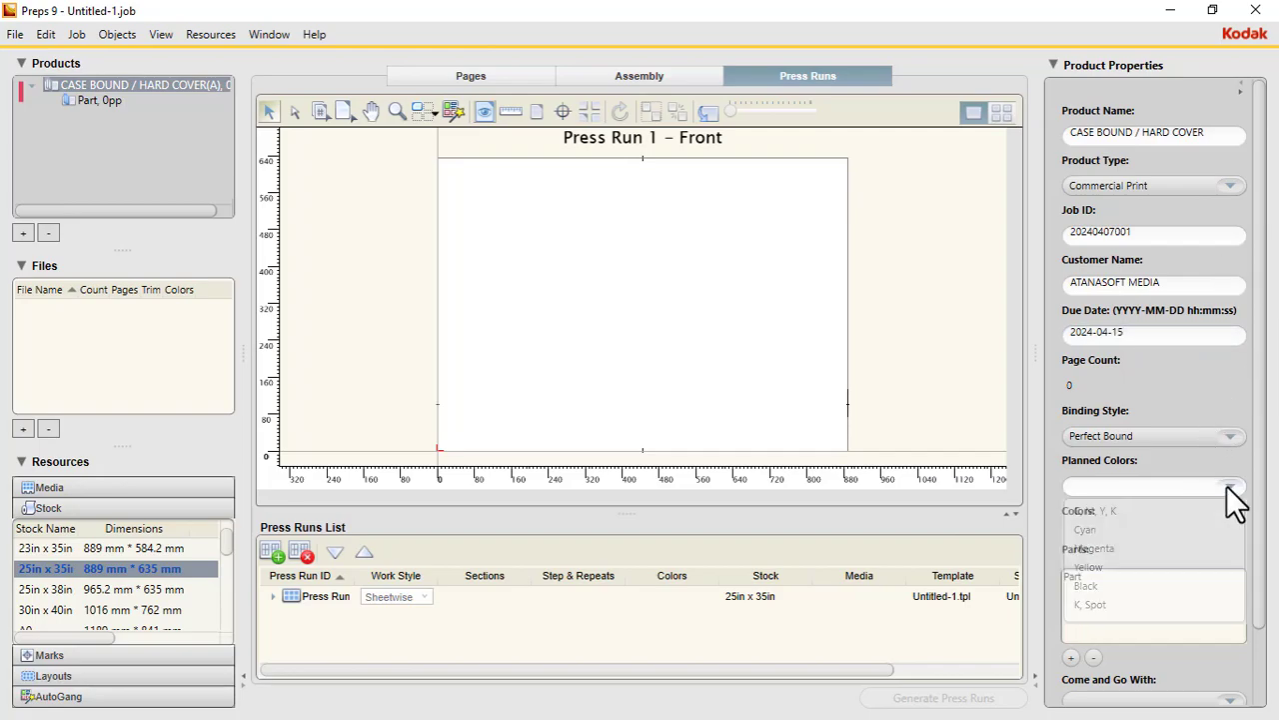
scroll(1265, 575, "down", 2)
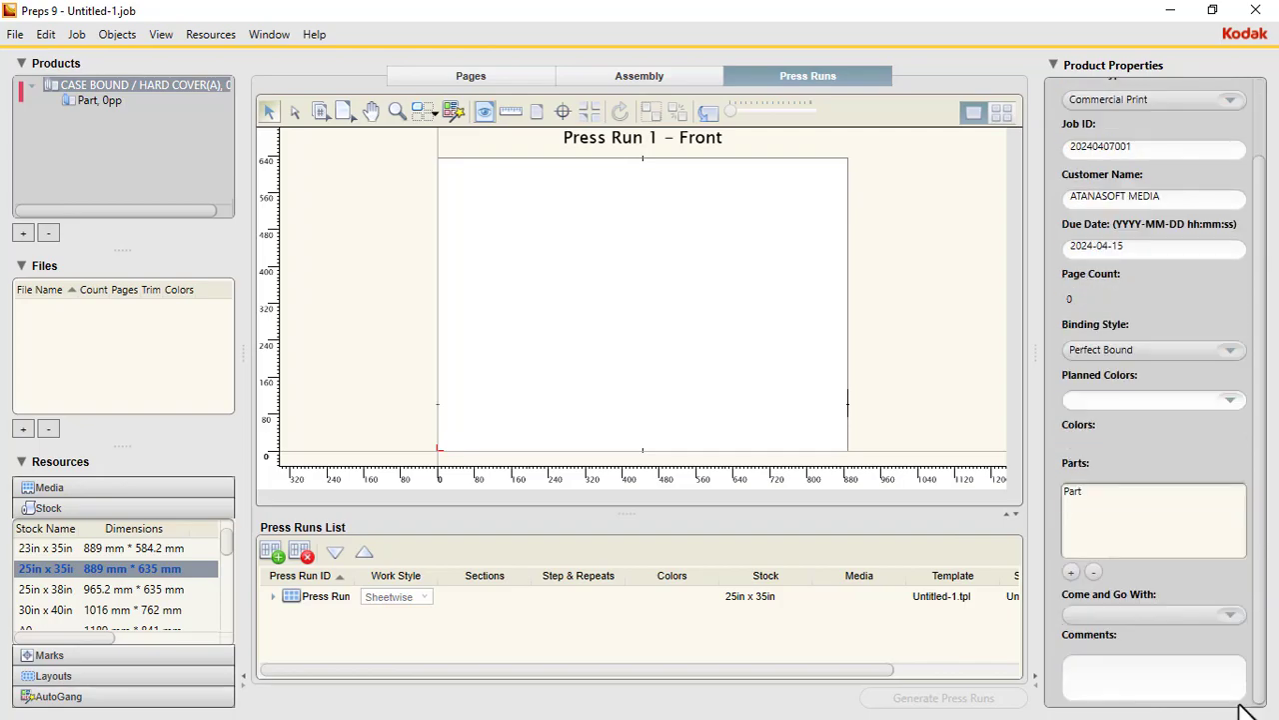
scroll(1227, 533, "up", 2)
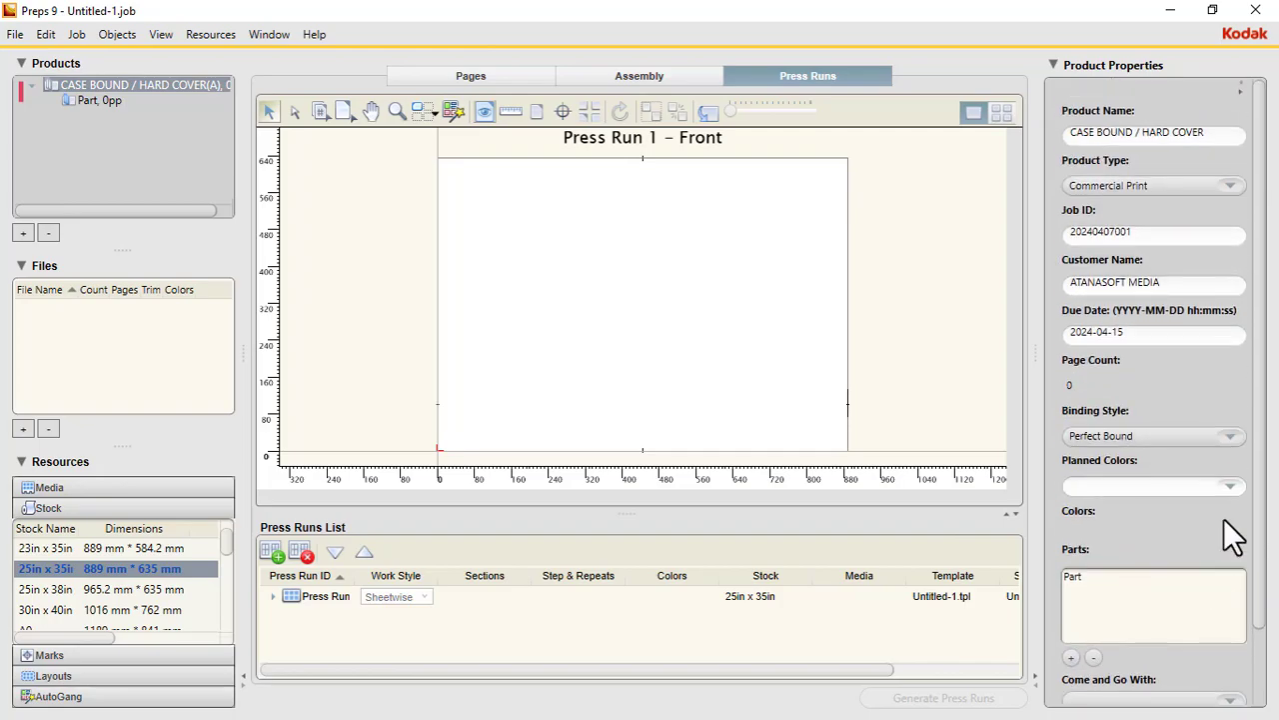
Rename the part 'CASE BOUND' with 512 pages and a 180 × 240 mm trim size
left_click(100, 101)
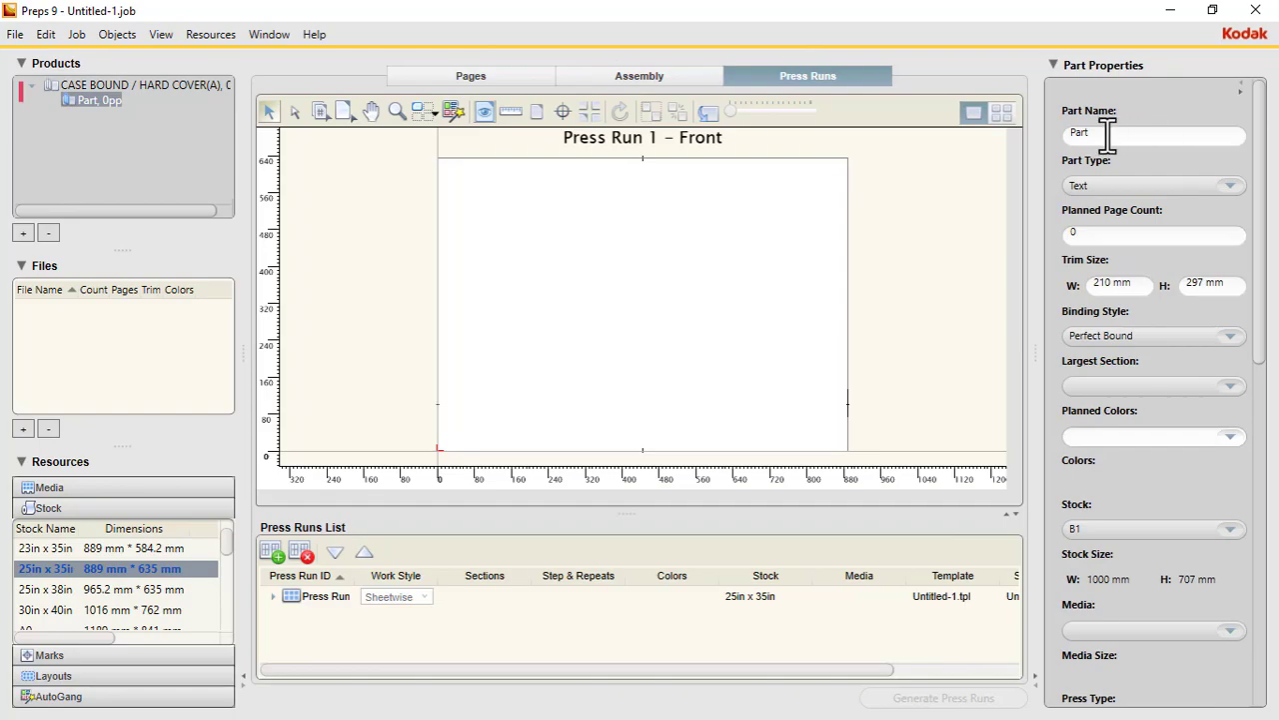
left_click_drag(1107, 134, 1034, 125)
key("BackSpace")
type("CASE BOUND")
left_click(1155, 240)
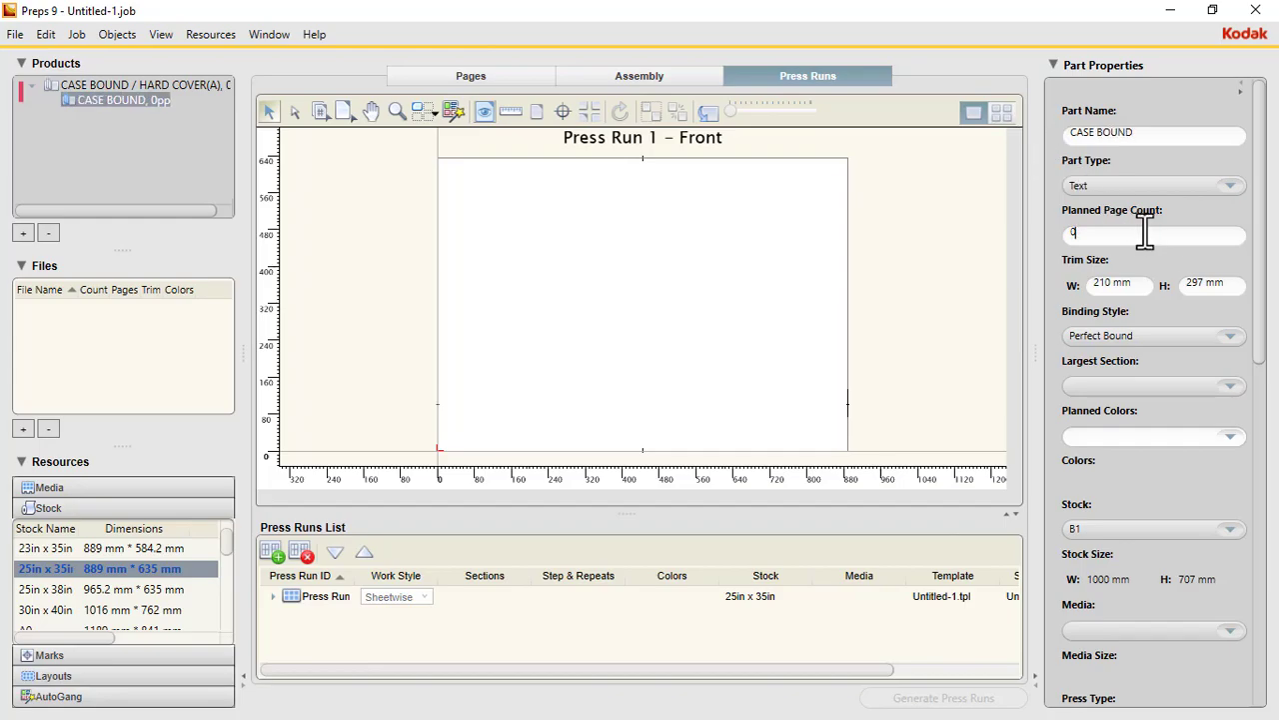
double_click(1145, 233)
type("512")
key("Tab")
type("180")
key("Tab")
type("240")
key("Tab")
Split the part into 16-page sections and set its media to Press Sheet Size
left_click(1229, 387)
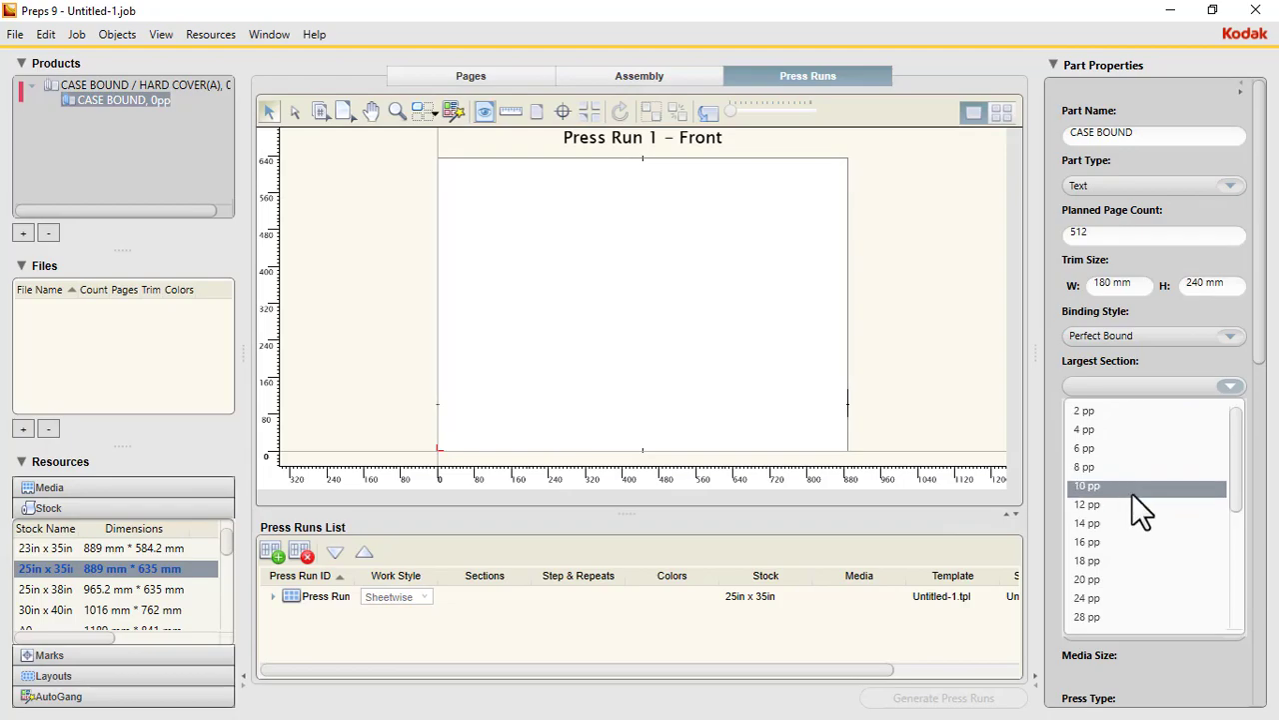
left_click(1109, 542)
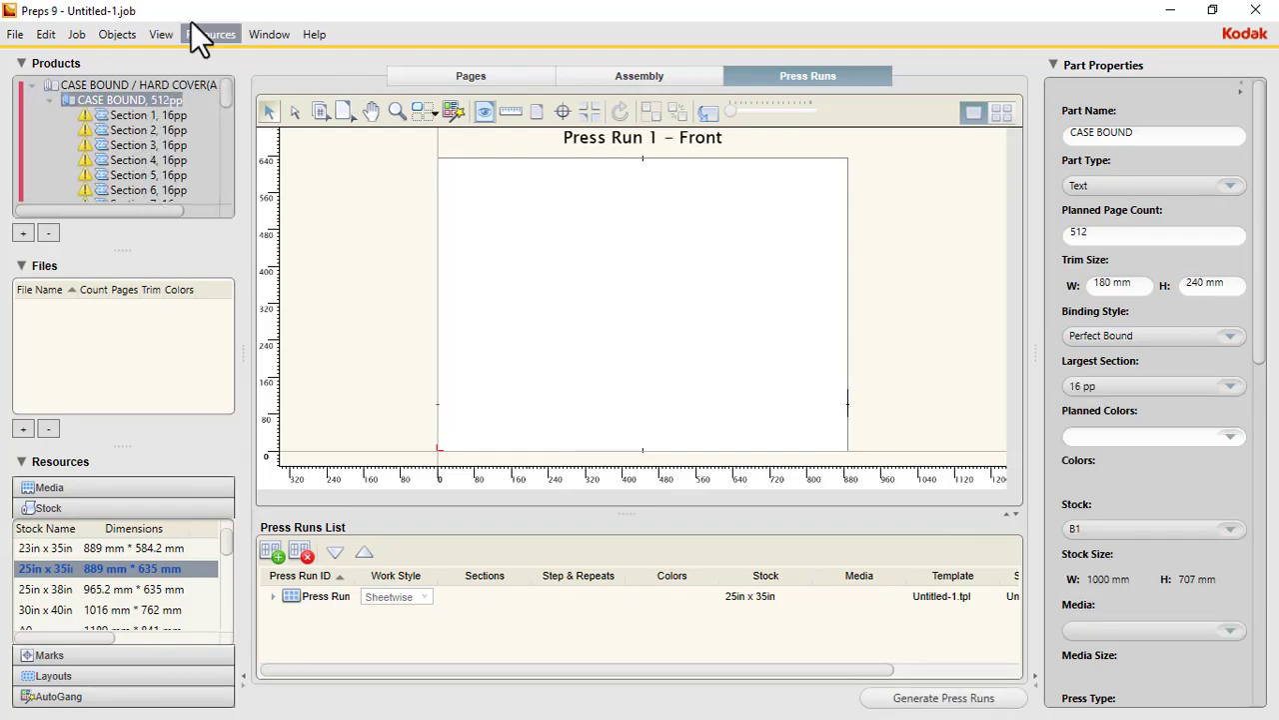
left_click_drag(224, 96, 237, 121)
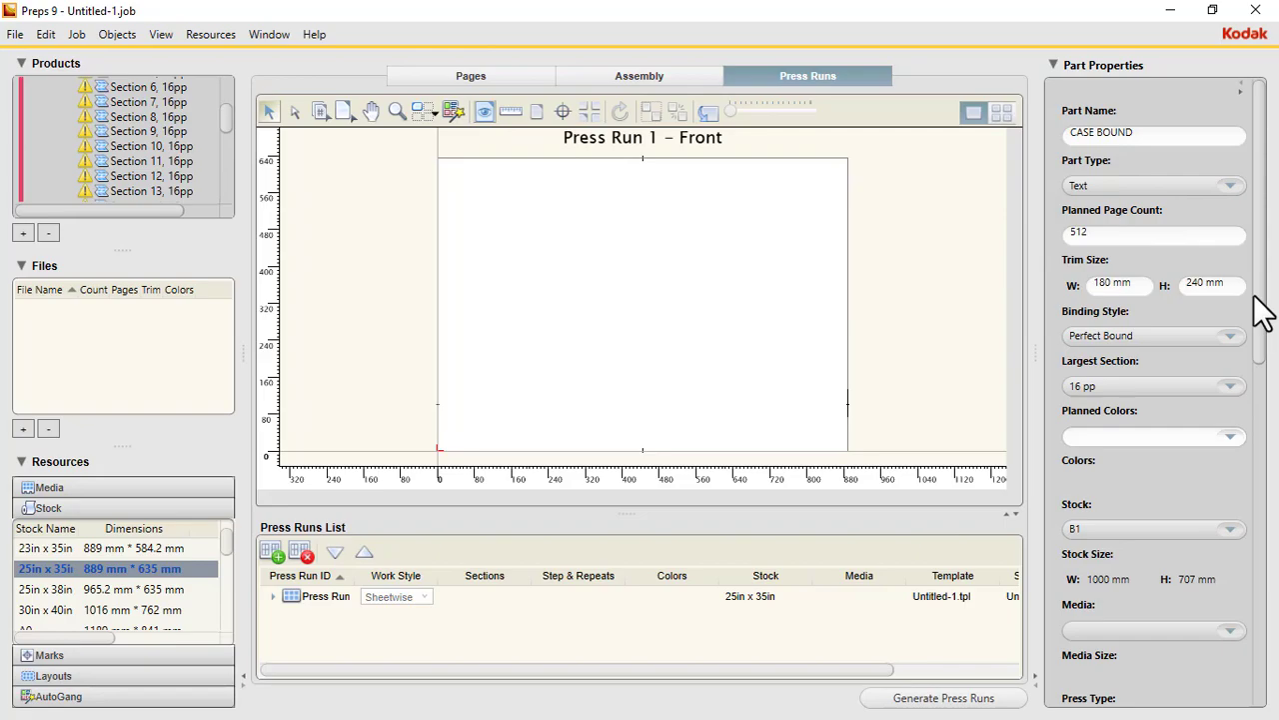
left_click_drag(1259, 298, 1264, 394)
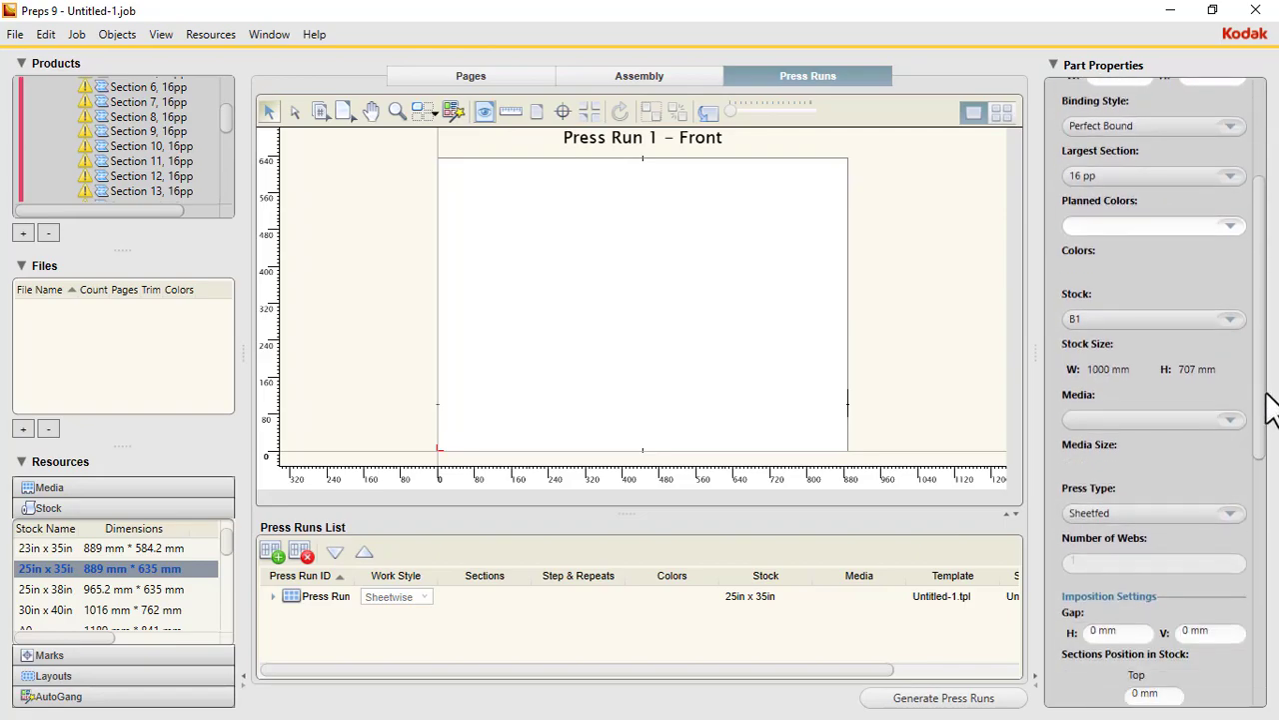
left_click(1231, 421)
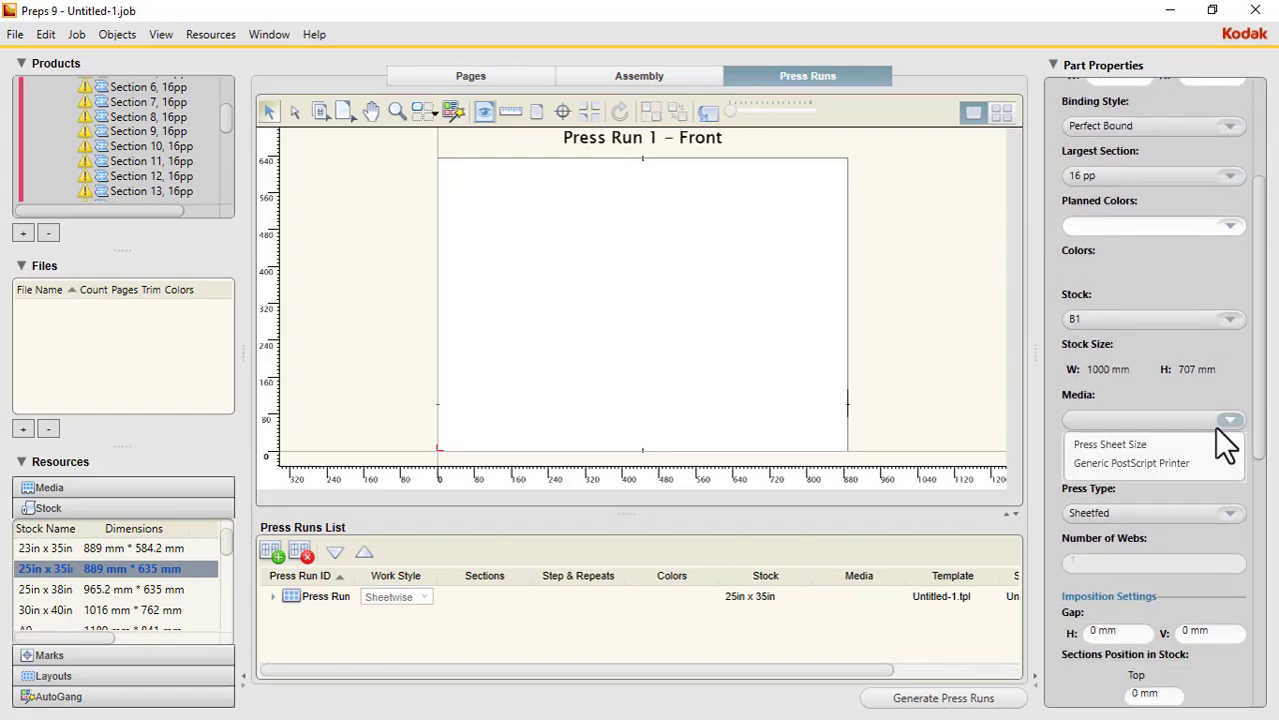
left_click(1145, 446)
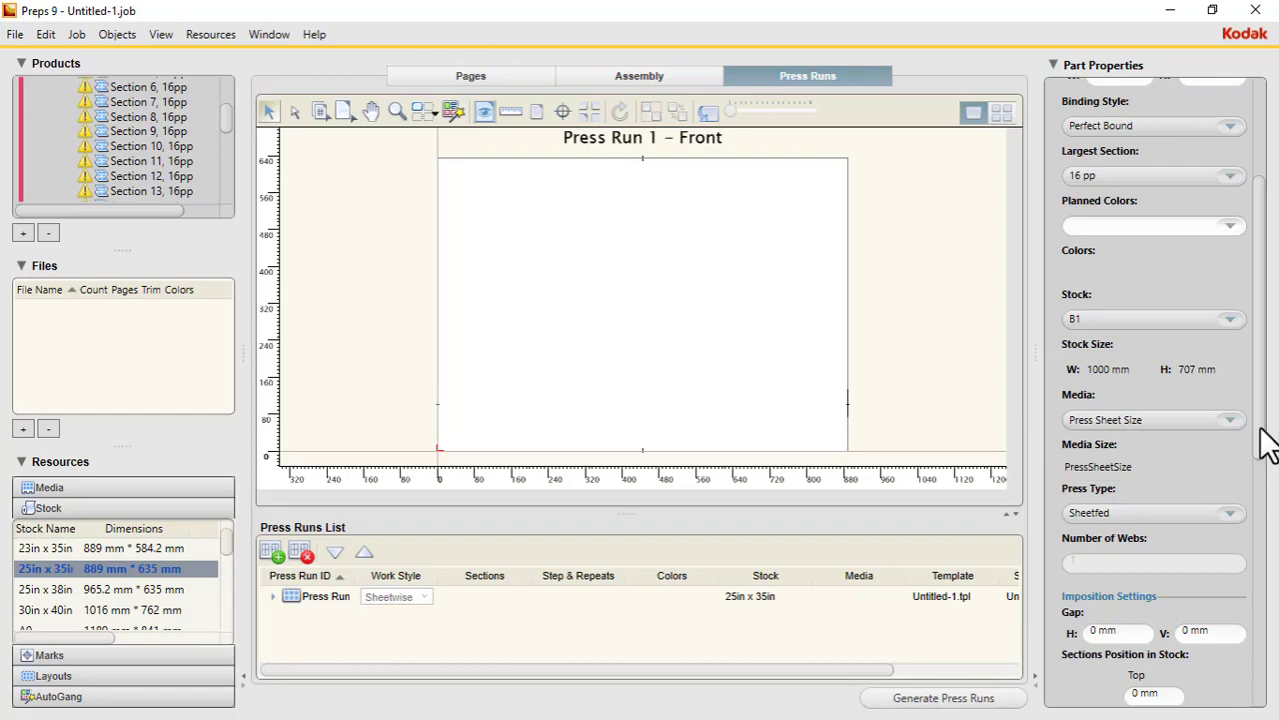
left_click_drag(1261, 428, 1259, 296)
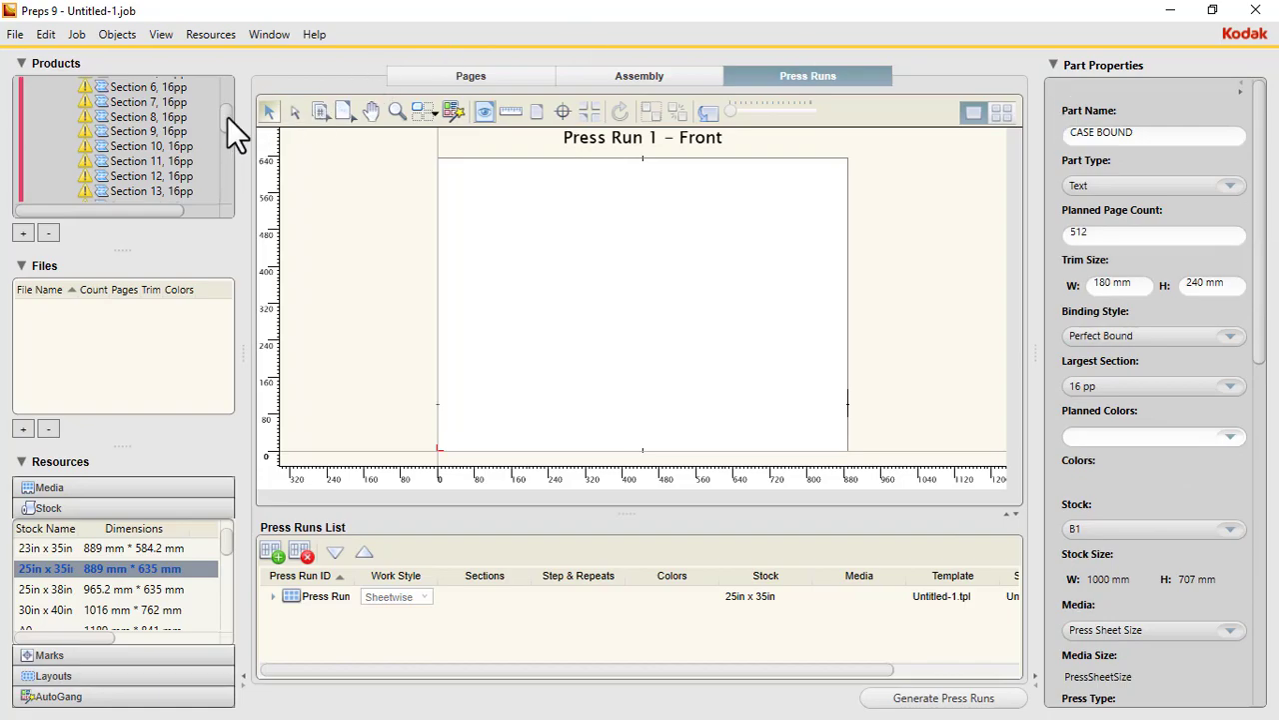
left_click_drag(227, 116, 213, 58)
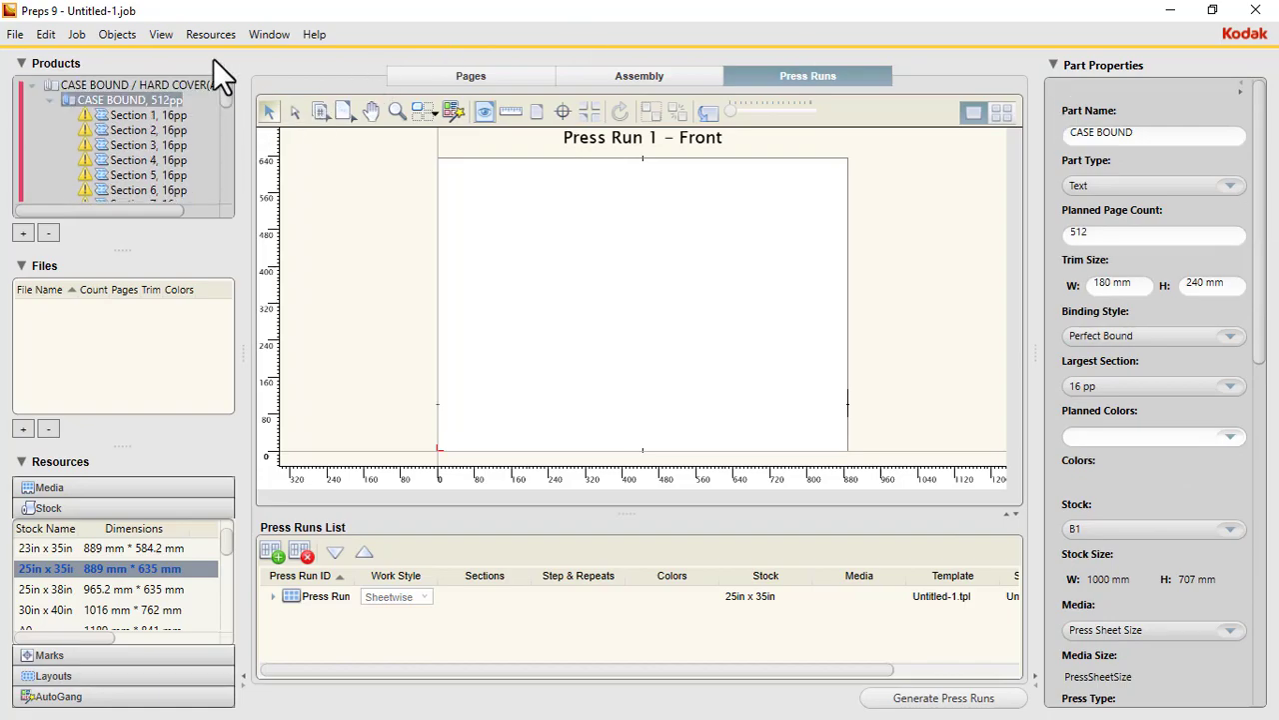
Inspect the properties of sections 2 and 3 and glance at the section assembly
left_click(146, 123)
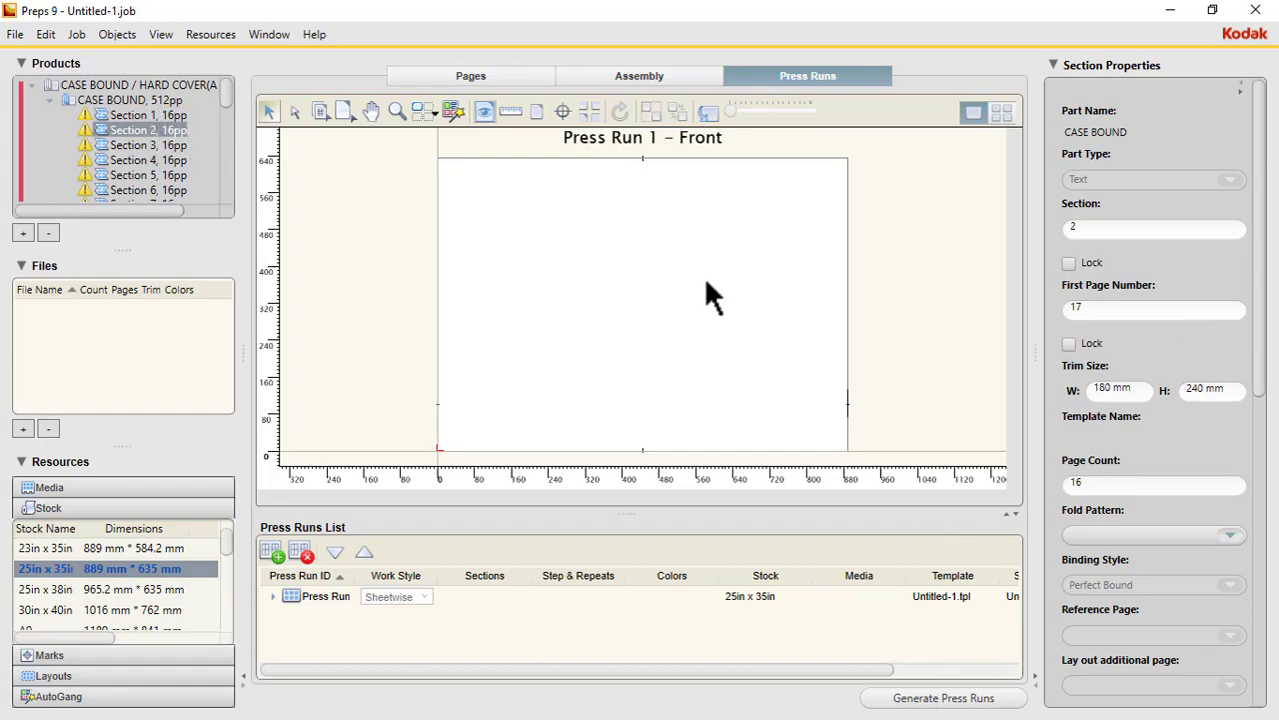
left_click(144, 146)
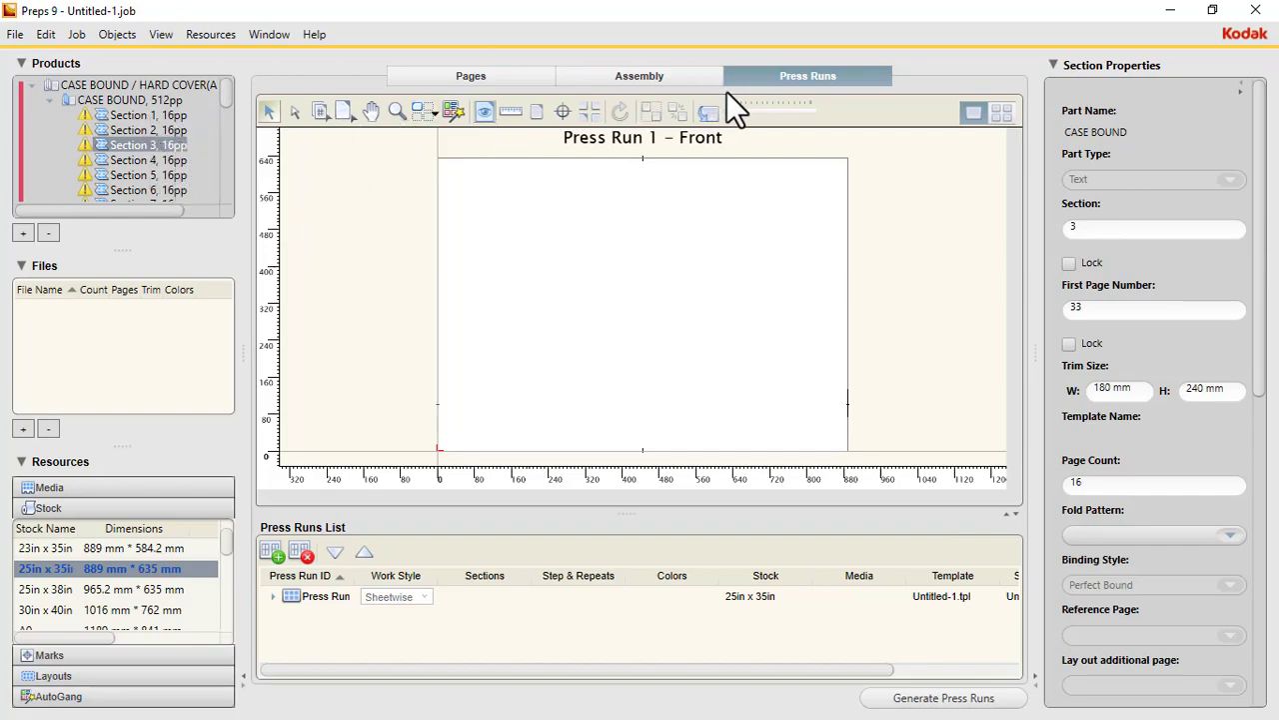
left_click(659, 76)
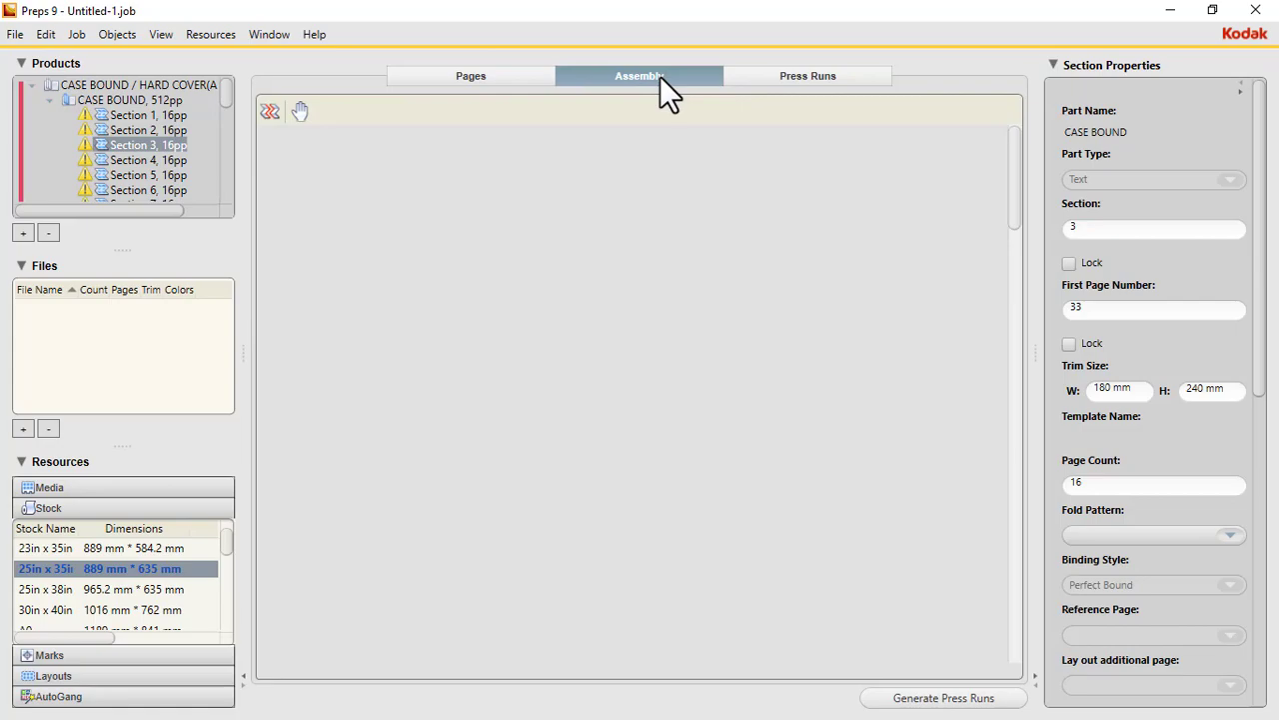
left_click(808, 76)
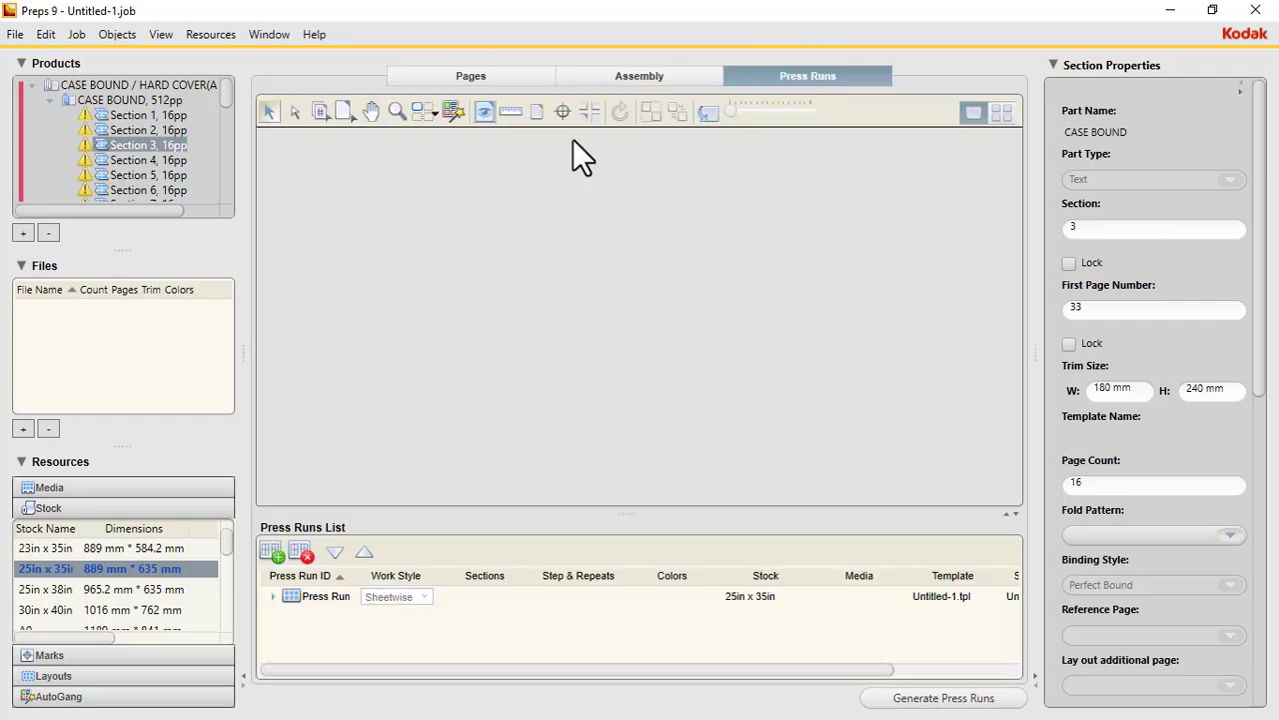
Select Section 1 through Section 32 together and show their fold pattern options
left_click(132, 114)
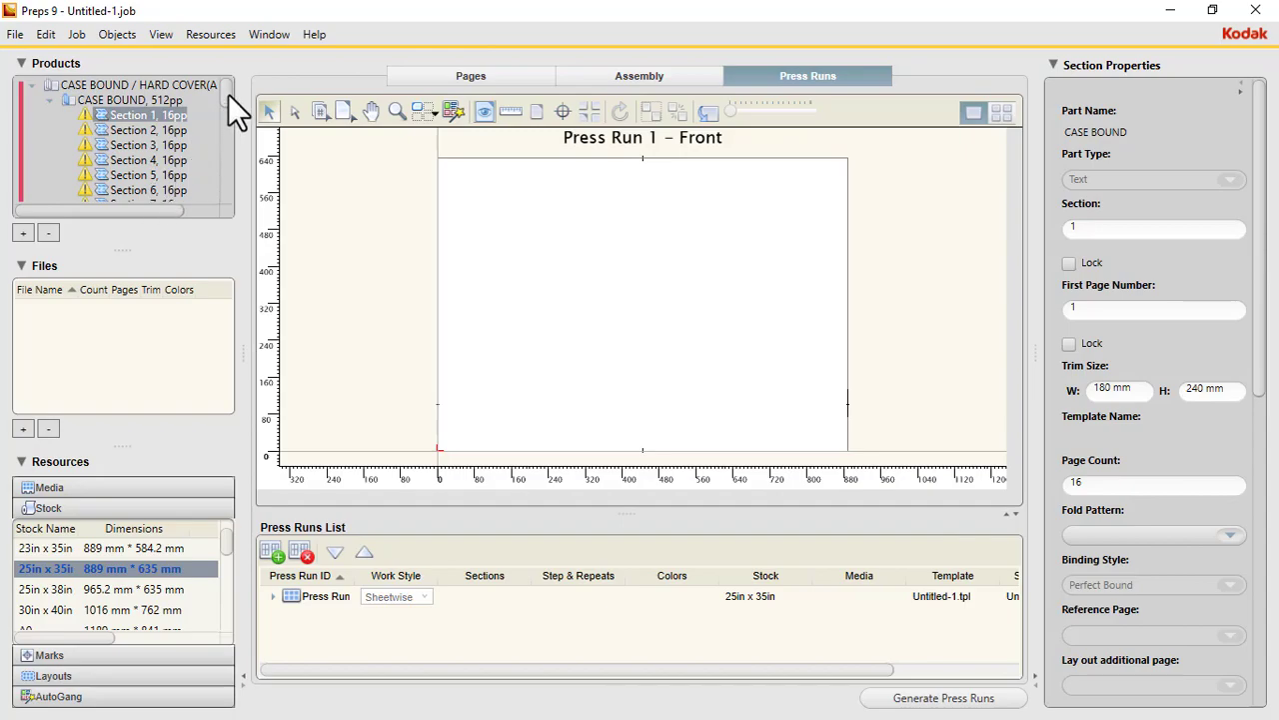
left_click_drag(228, 94, 221, 192)
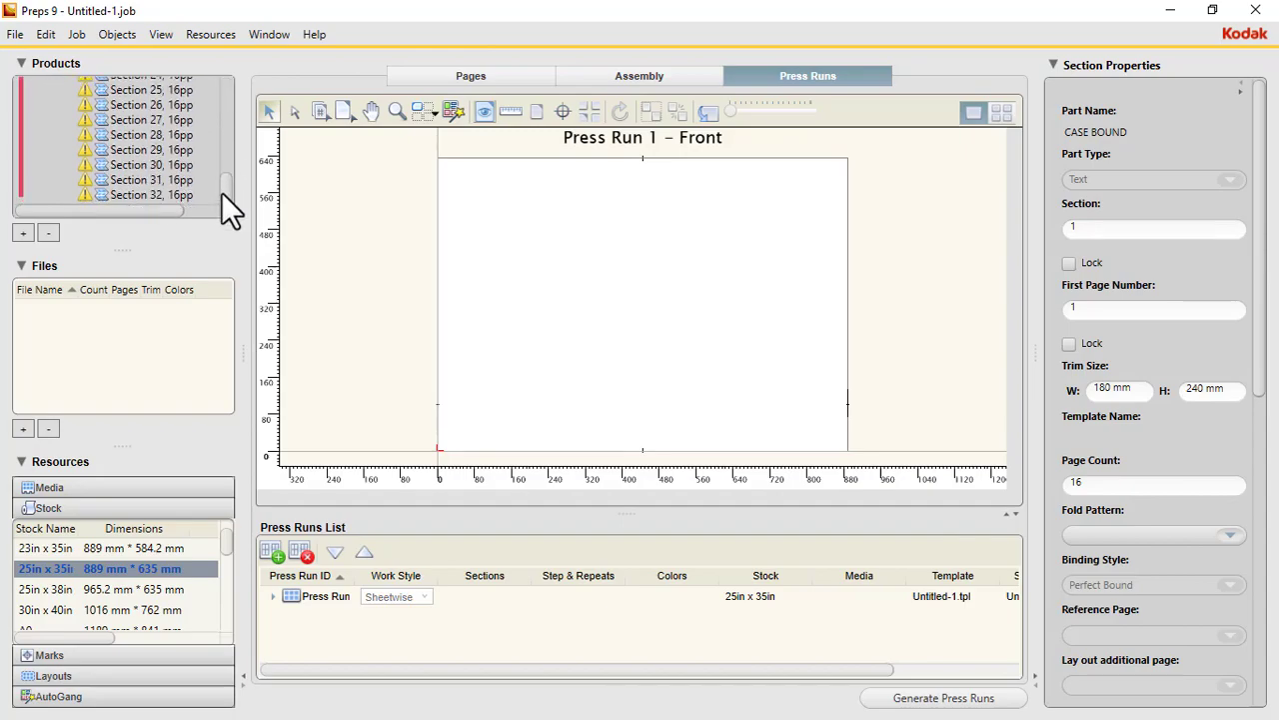
left_click(151, 193, "shift")
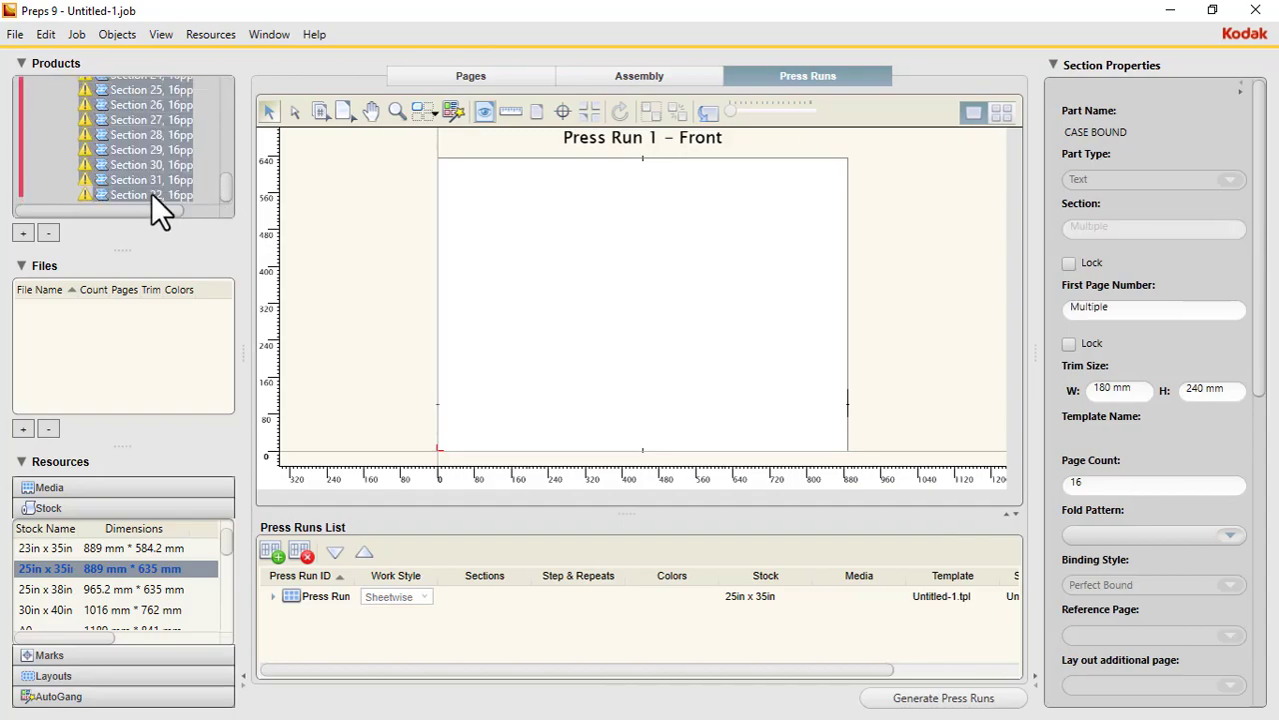
left_click(1230, 535)
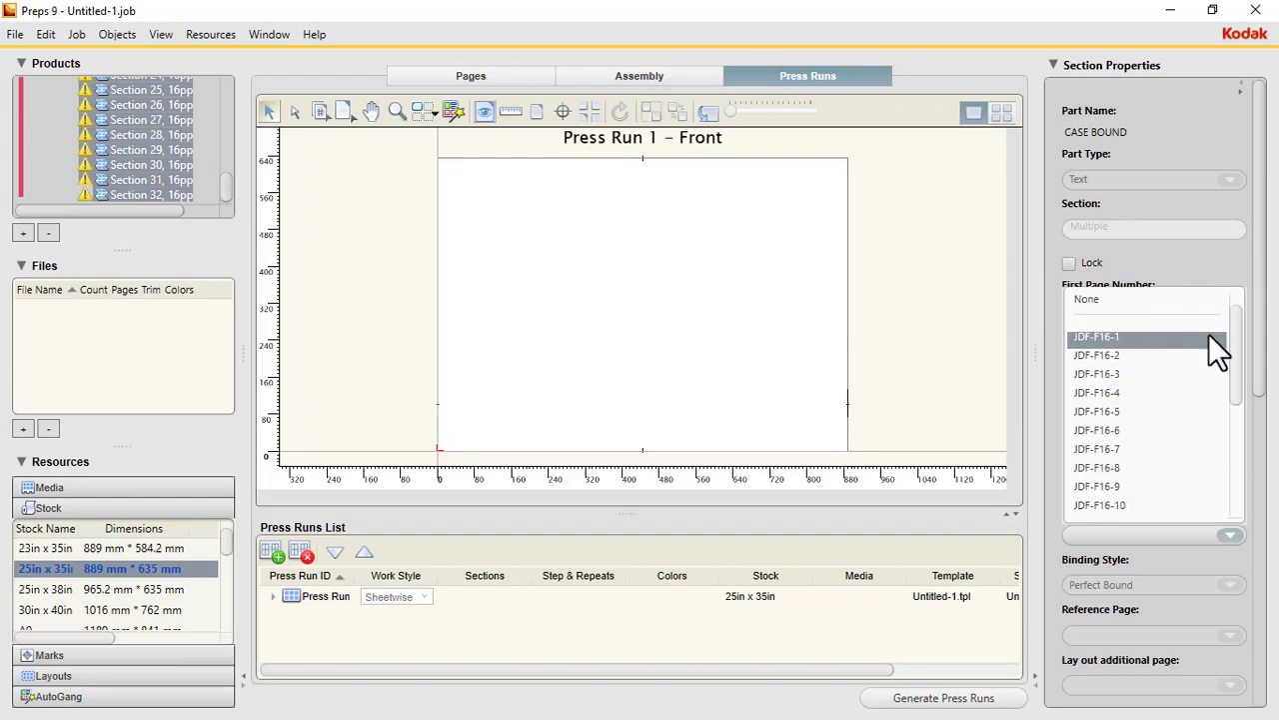
scroll(1234, 314, "up", 1)
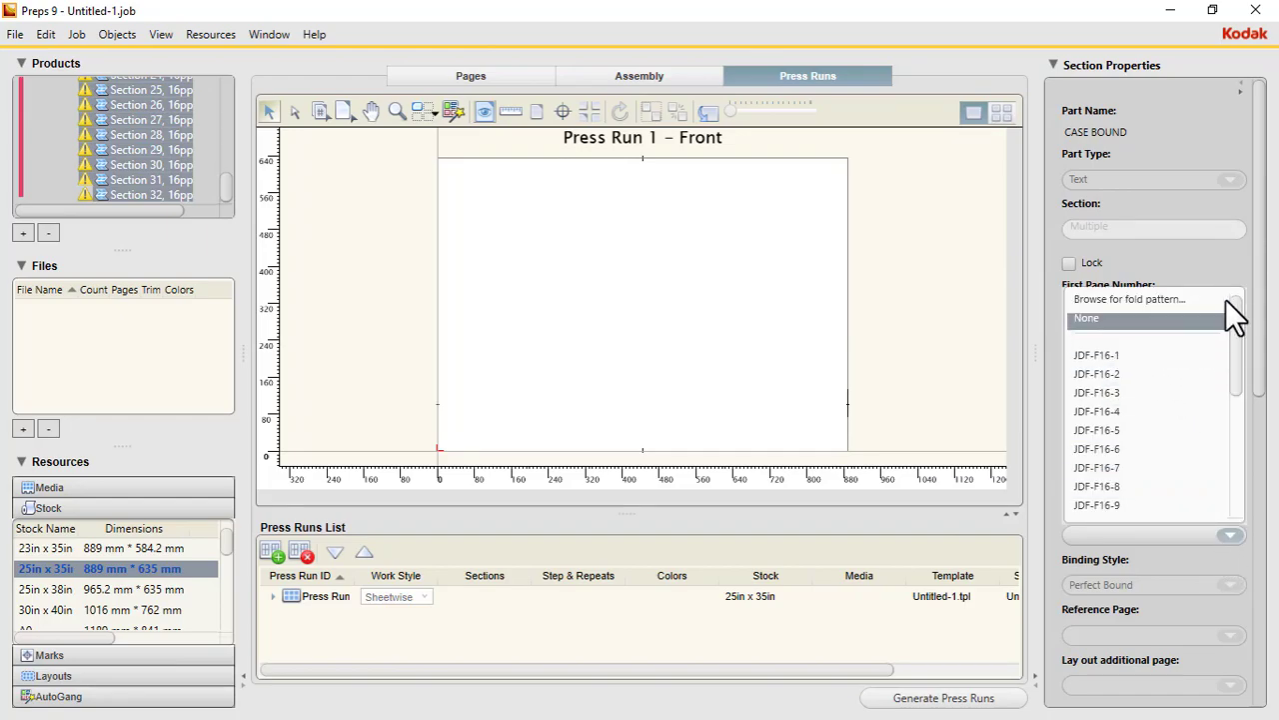
Apply the flipped JDF-F16-6 fold pattern from the fold pattern library to all 32 sections
left_click(1171, 297)
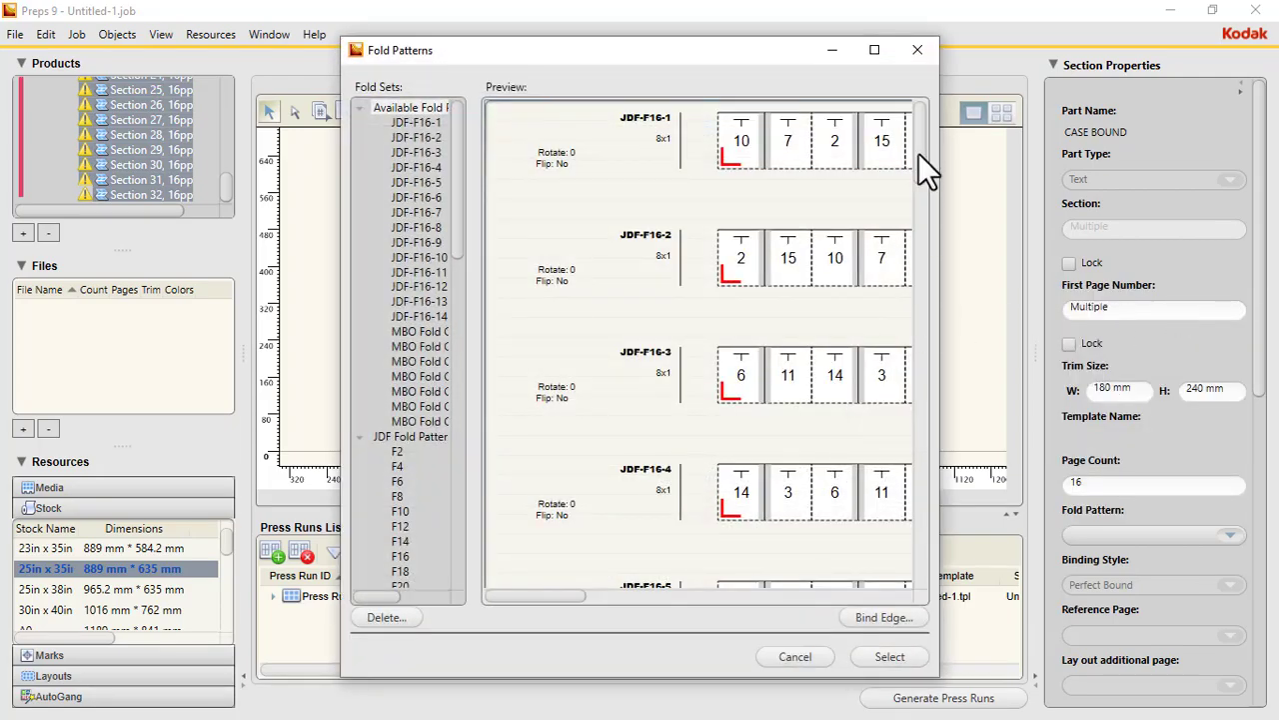
left_click_drag(918, 153, 932, 254)
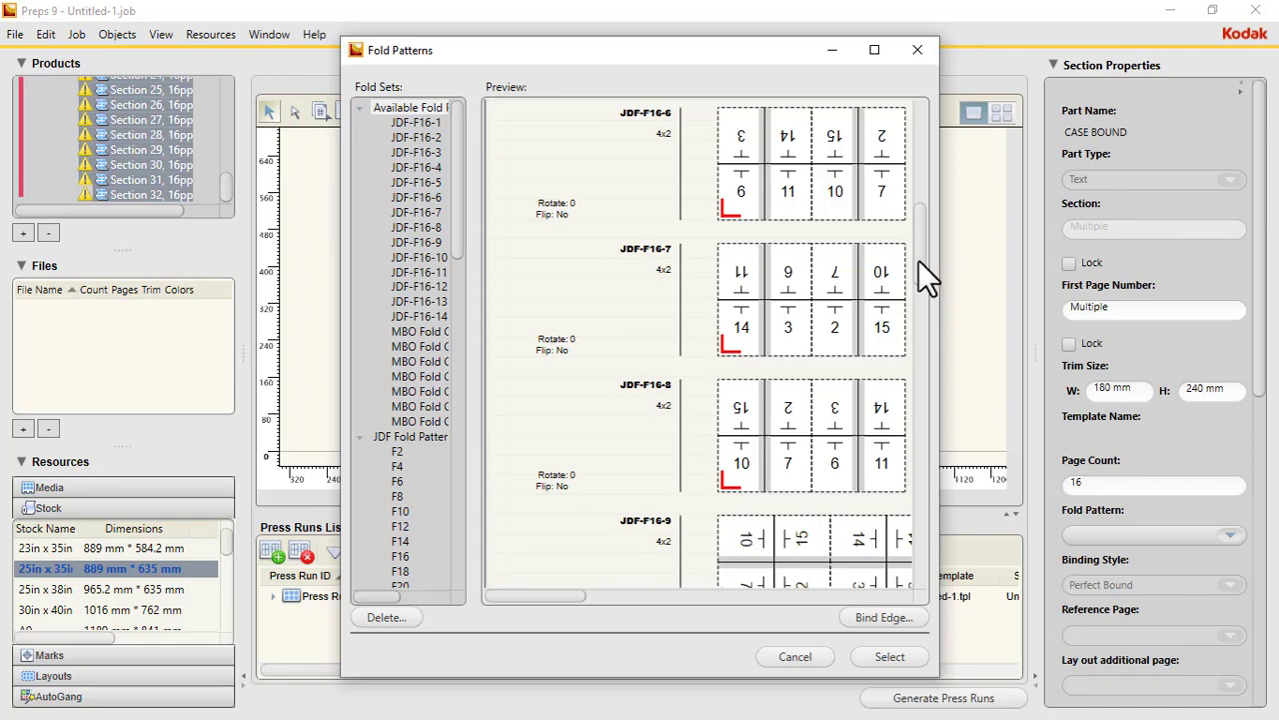
scroll(919, 261, "down", 1)
scroll(919, 260, "up", 3)
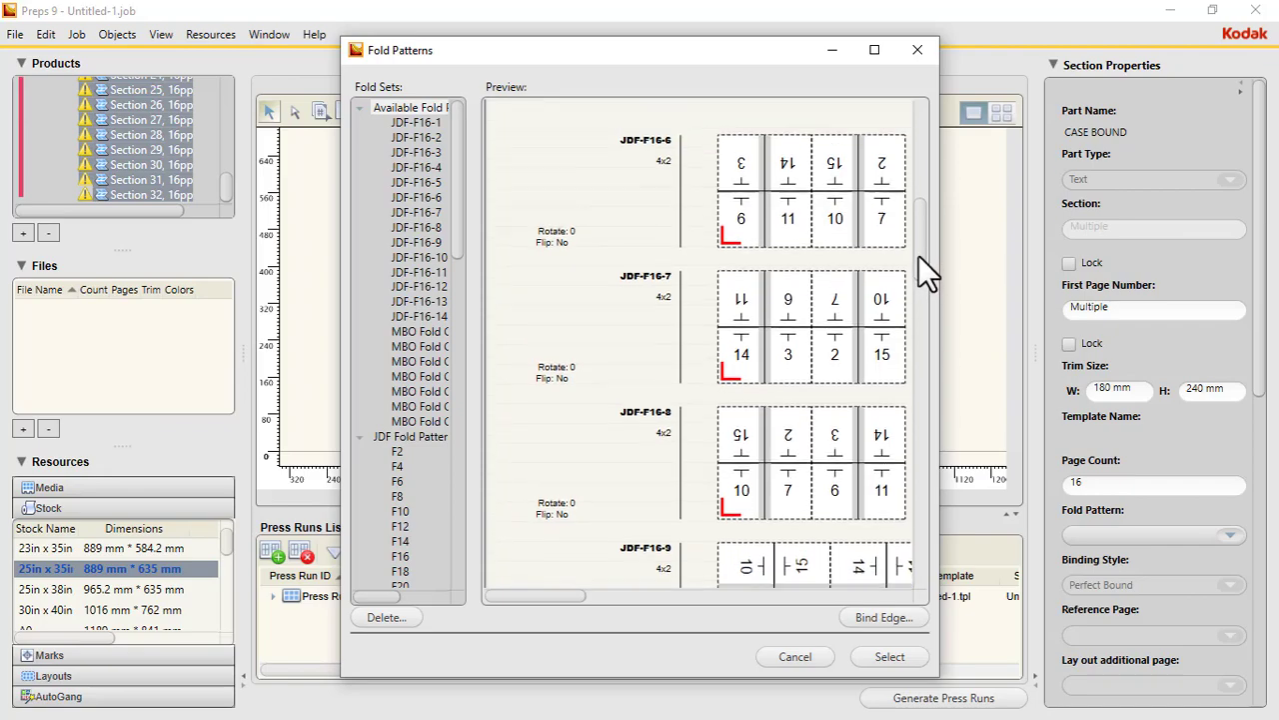
mouse_move(827, 220)
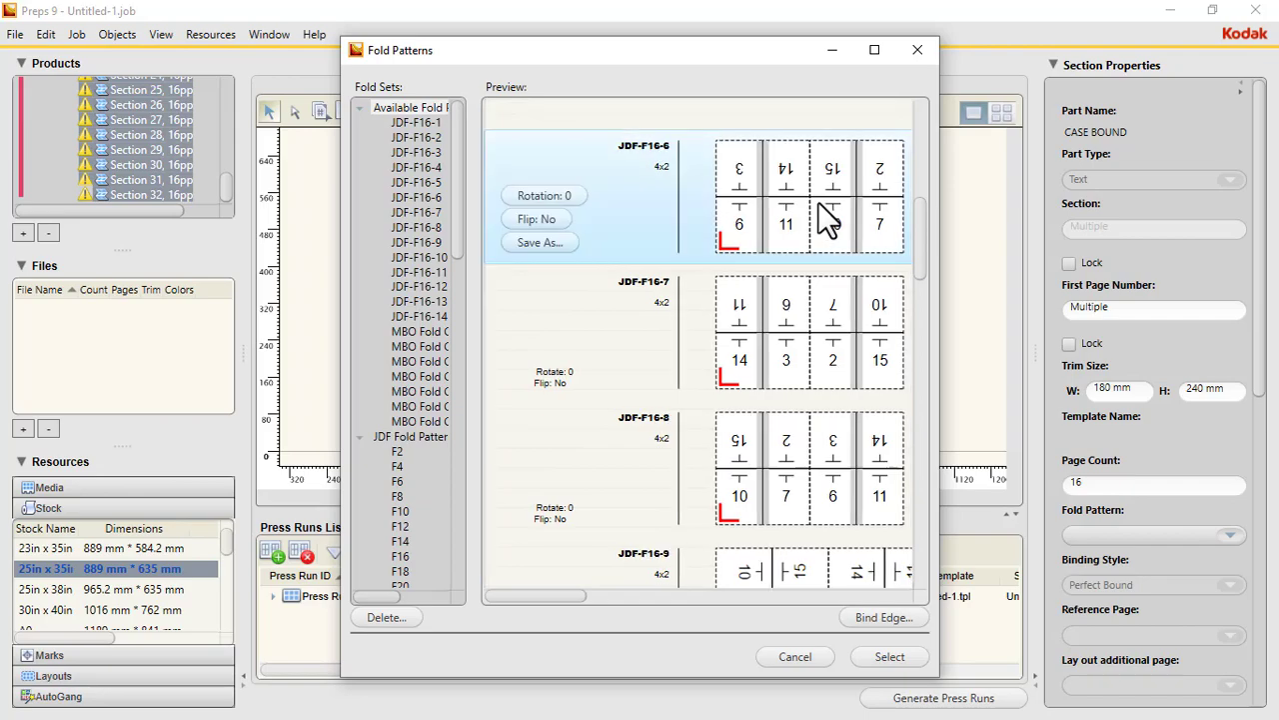
left_click(548, 222)
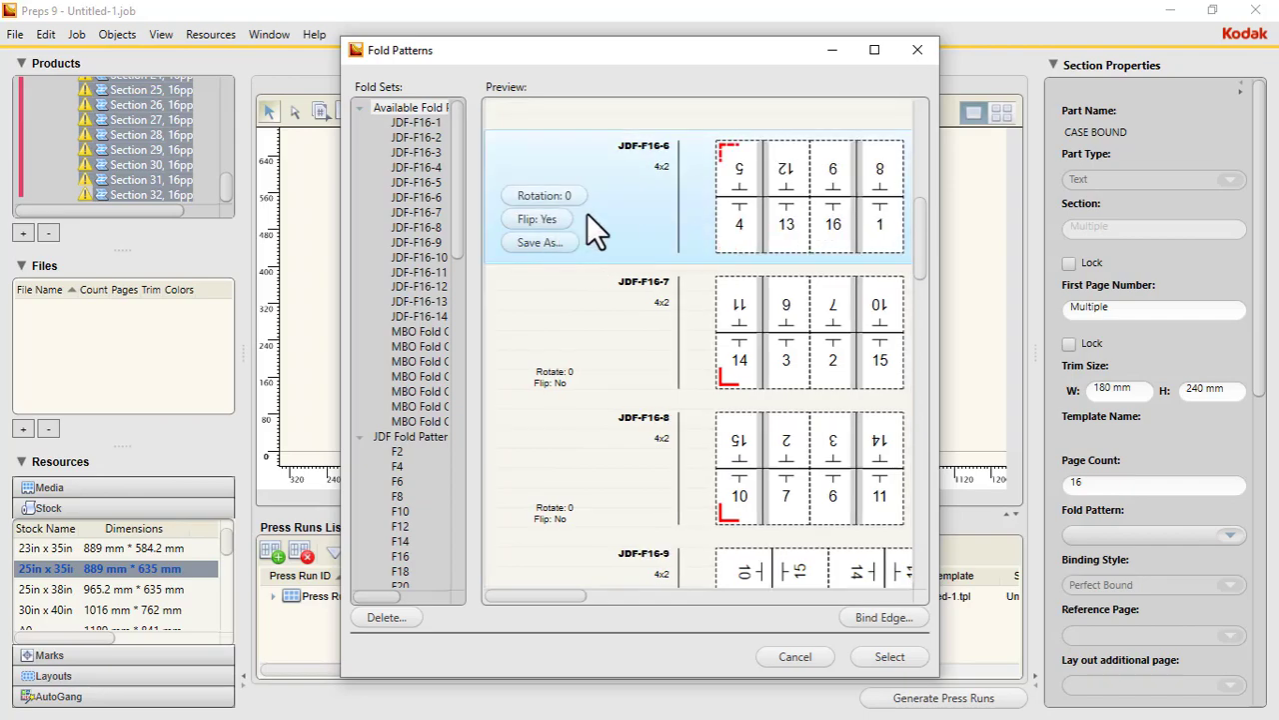
left_click(590, 215)
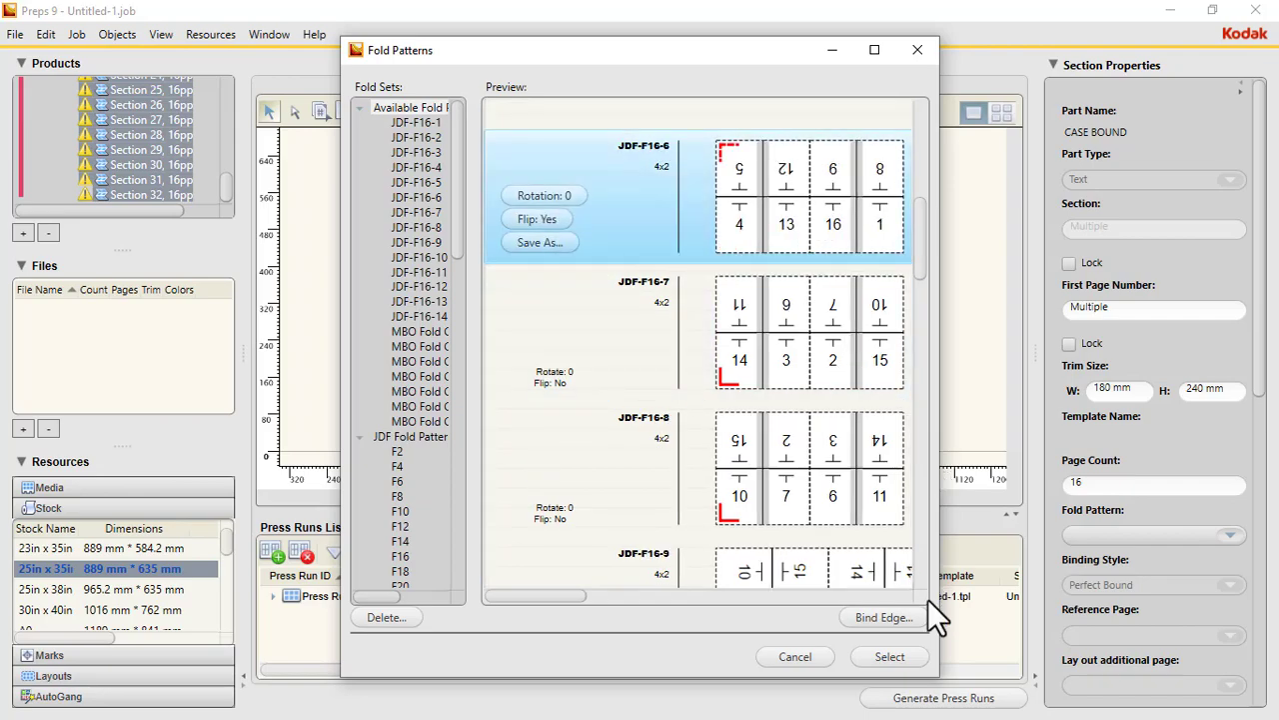
left_click(890, 656)
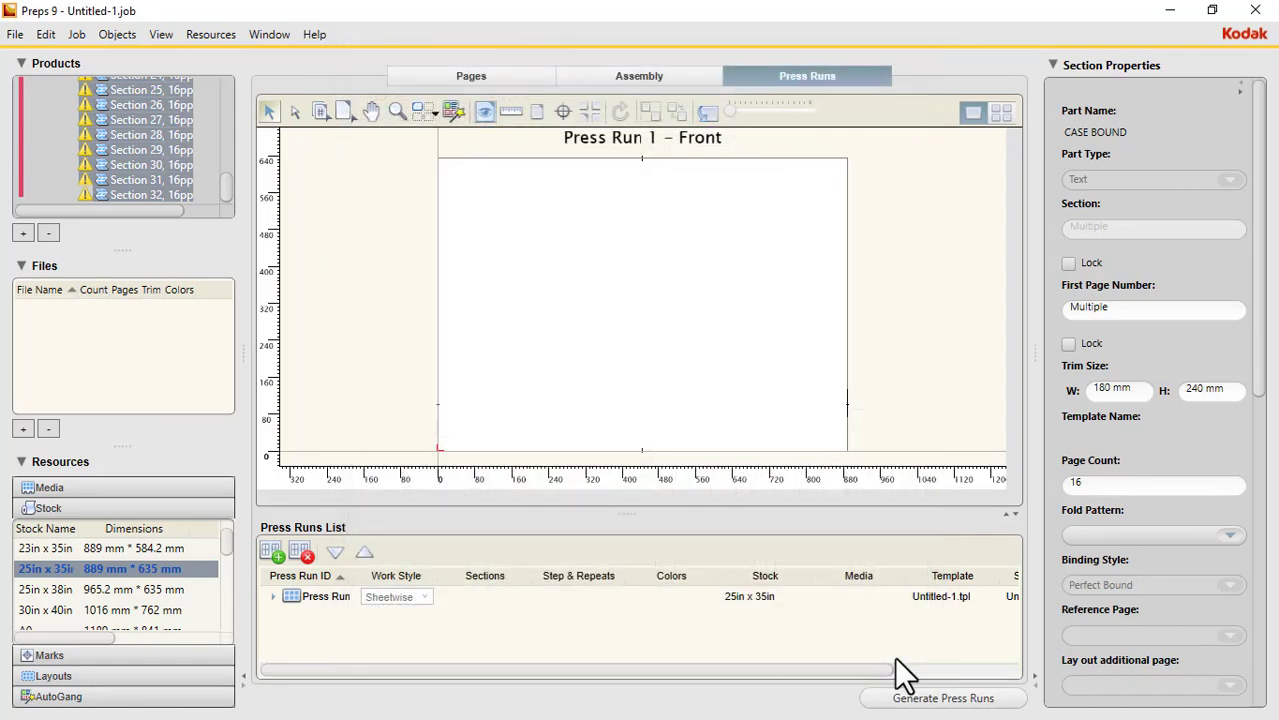
In the Assembly view, nest A2–A3 under A1, A5–A6 under A4, and A8–A9 under A7
left_click(651, 74)
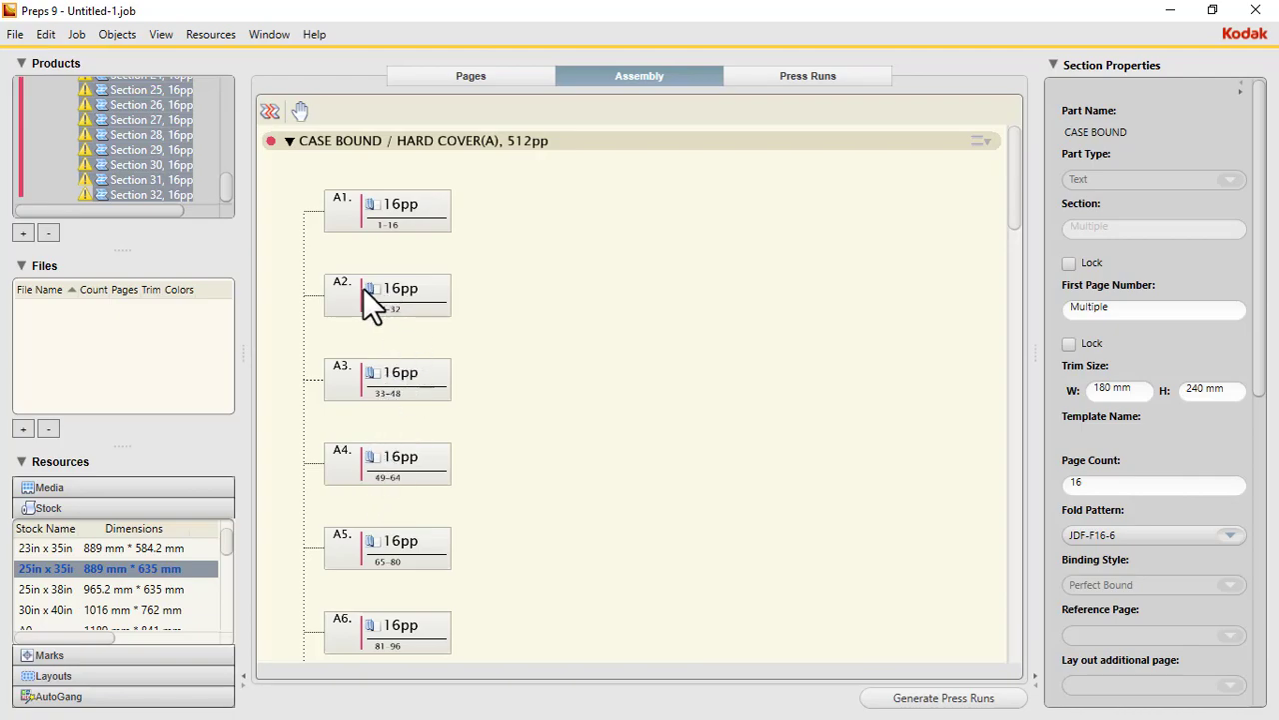
left_click_drag(349, 294, 445, 249)
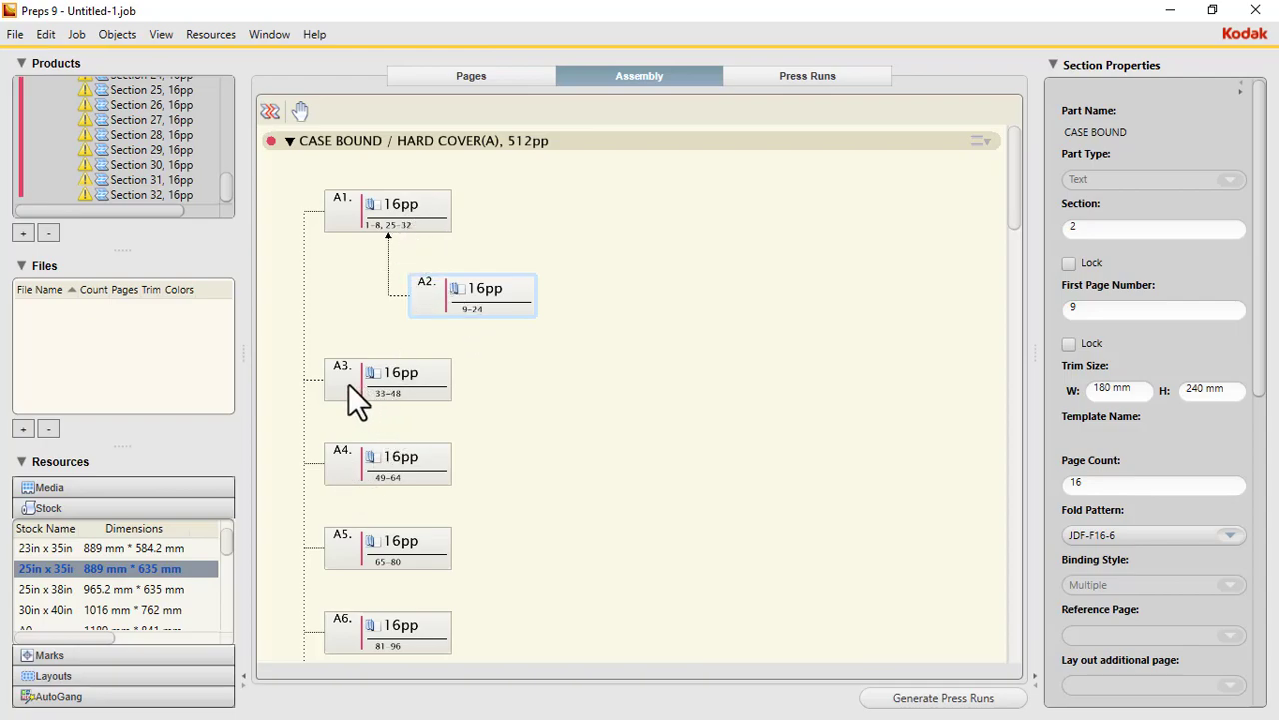
left_click_drag(348, 382, 535, 341)
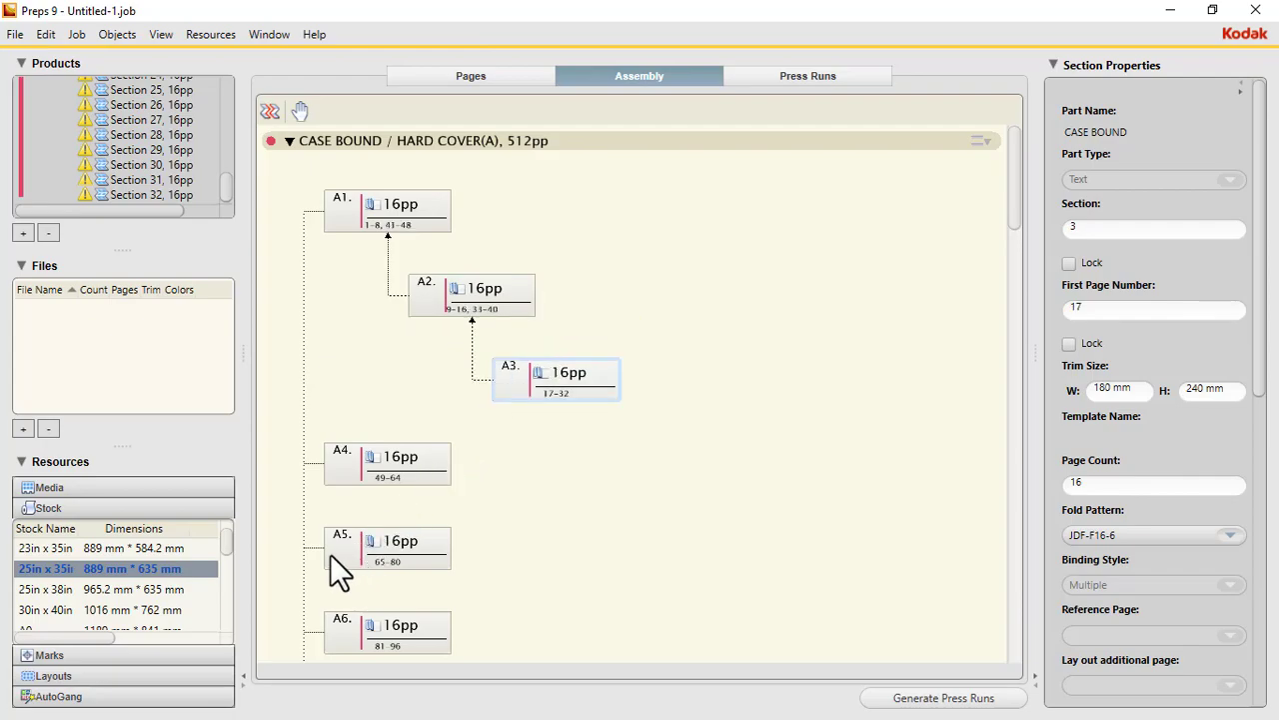
left_click_drag(330, 554, 396, 554)
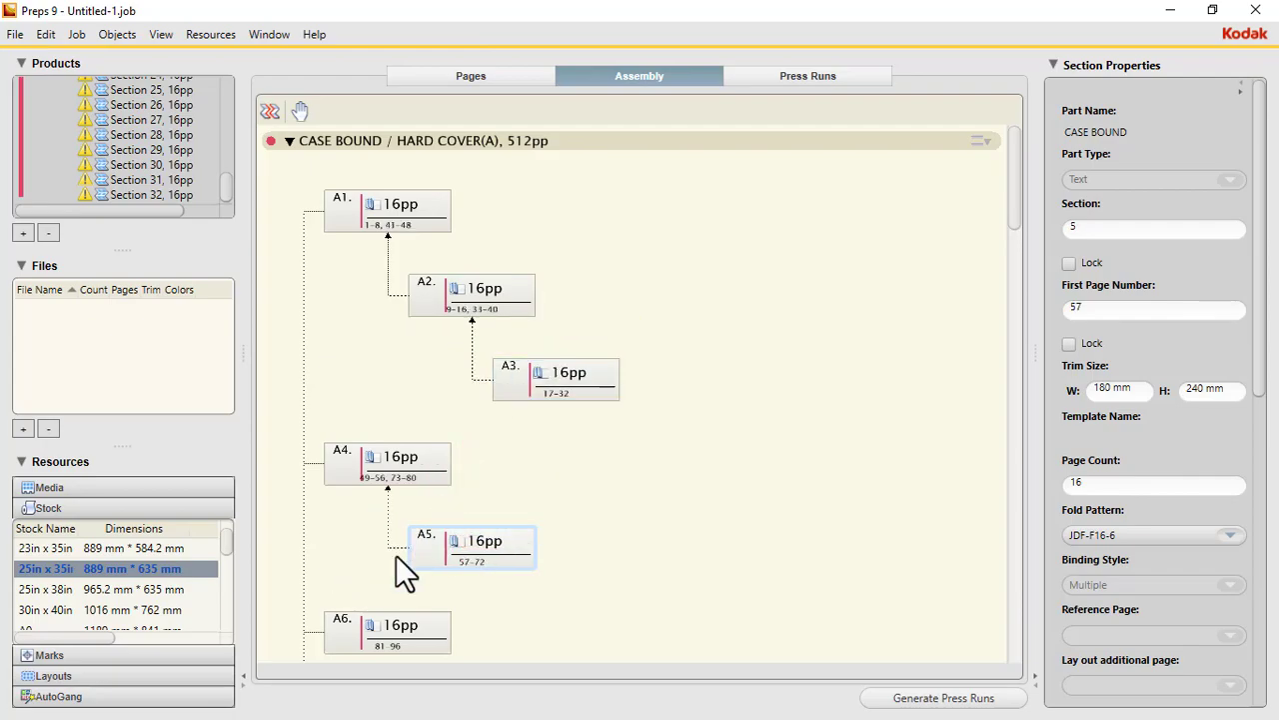
left_click_drag(346, 625, 527, 572)
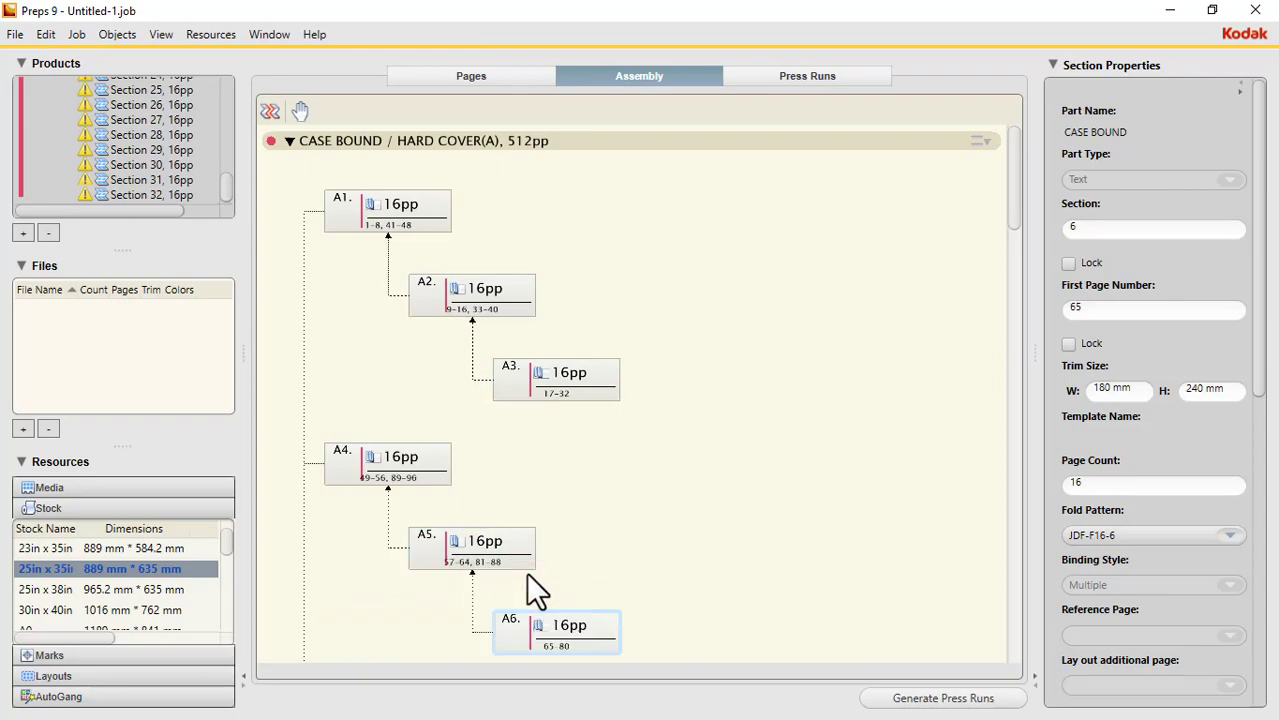
left_click_drag(1014, 191, 1014, 267)
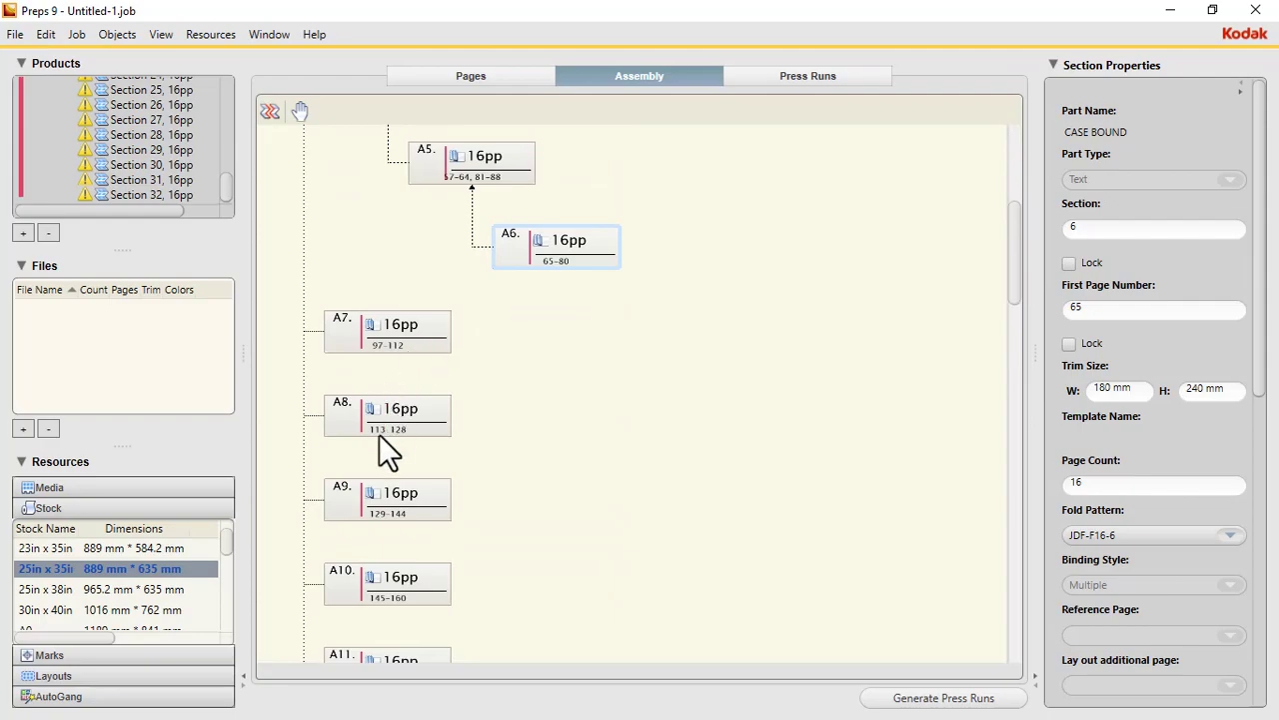
left_click_drag(366, 424, 472, 362)
left_click_drag(348, 499, 564, 449)
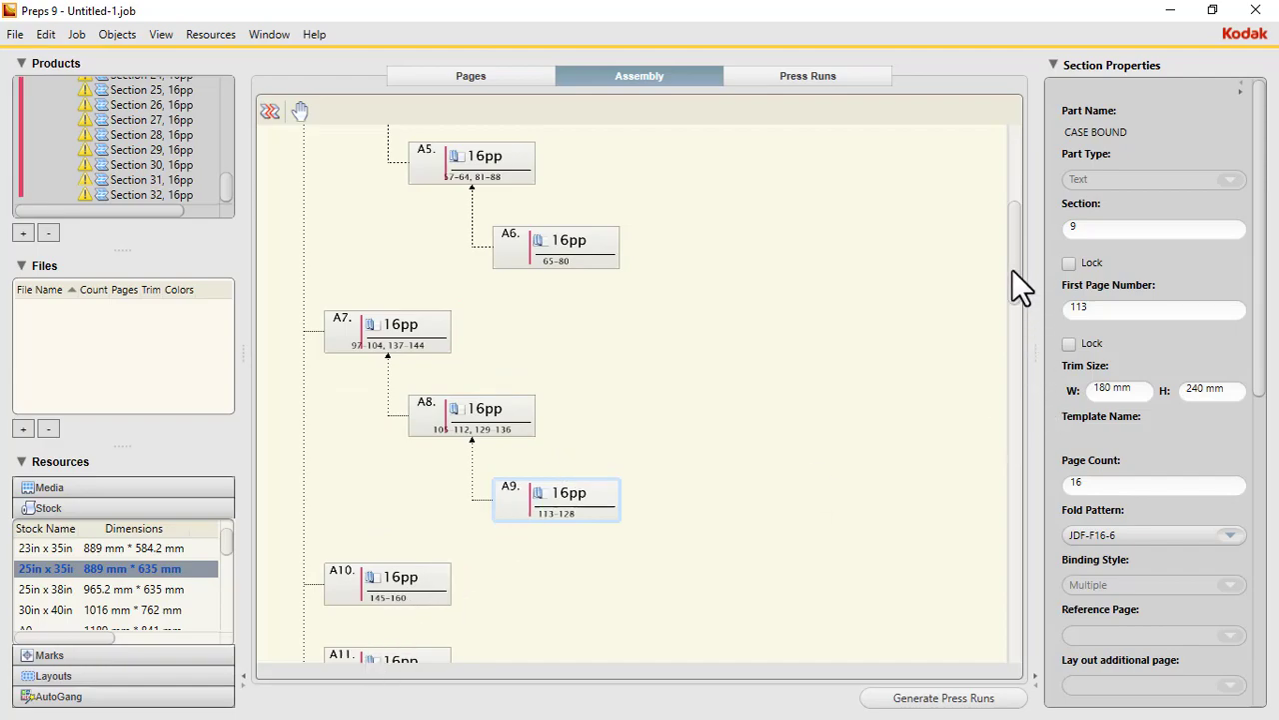
Nest A11–A12 under A10, A14–A15 under A13, A17–A18 under A16, and A20–A21 under A19
left_click_drag(1012, 269, 1020, 326)
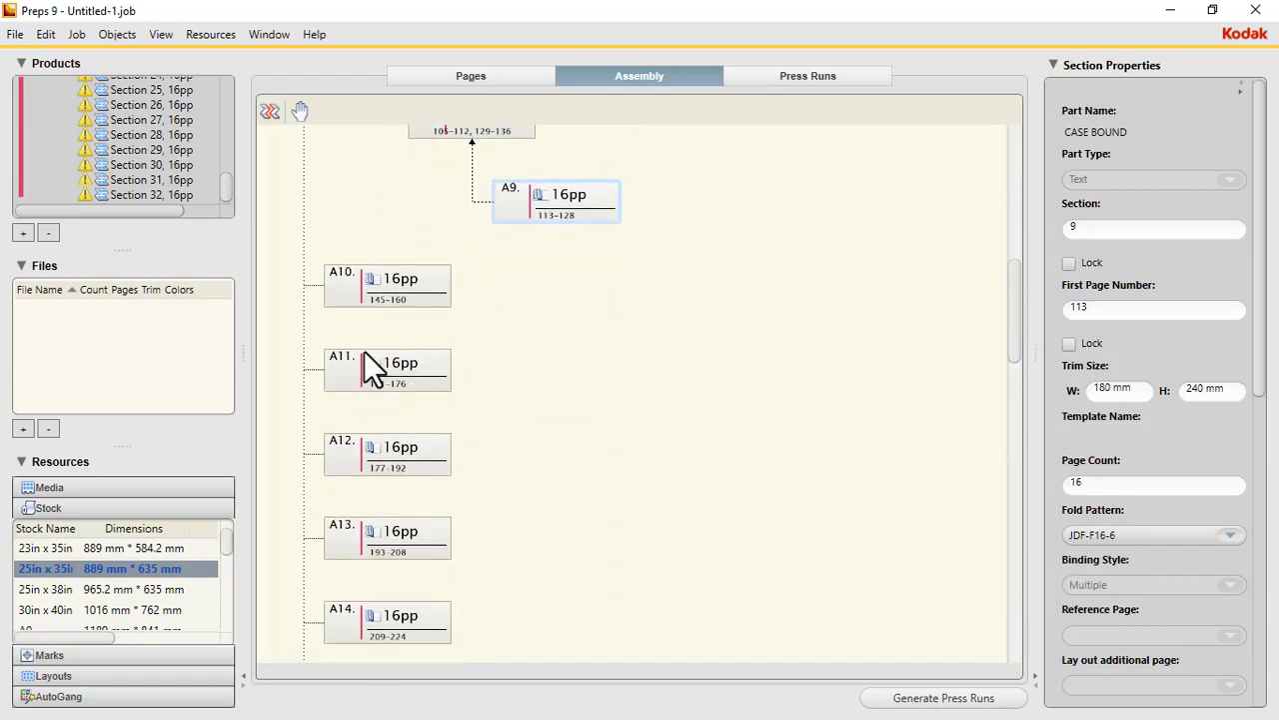
left_click_drag(356, 366, 464, 308)
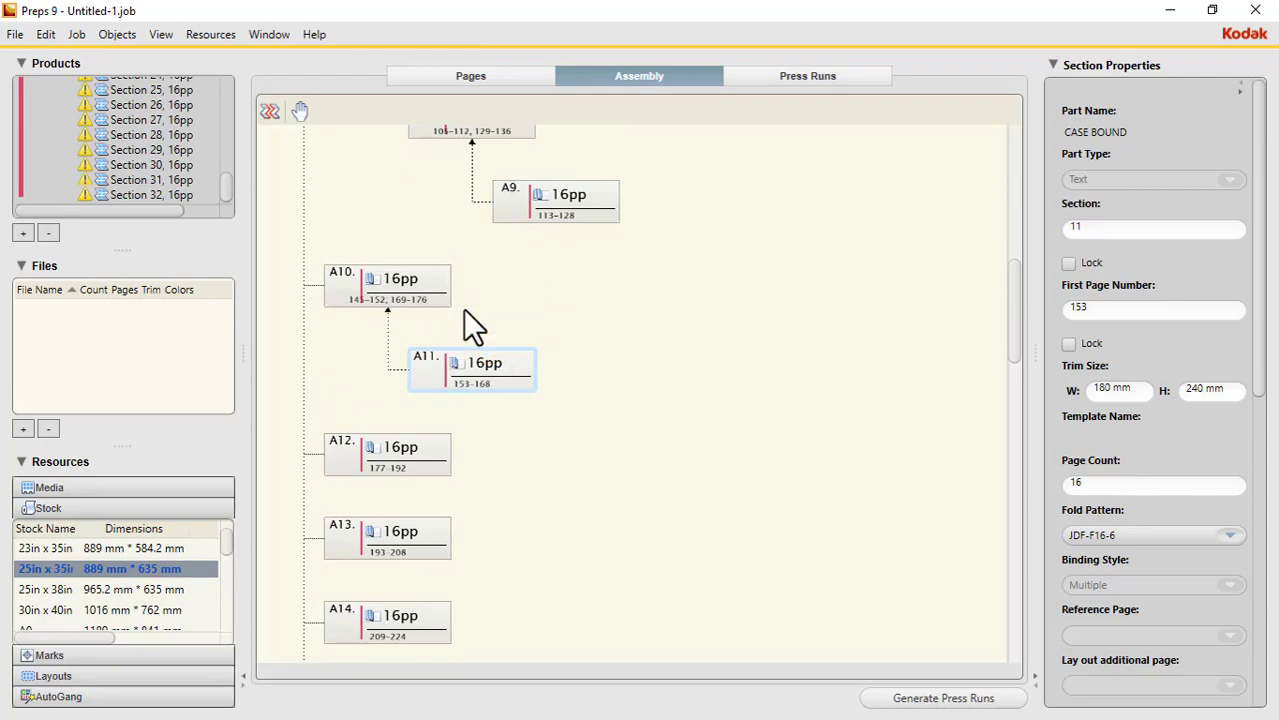
left_click_drag(341, 469, 535, 418)
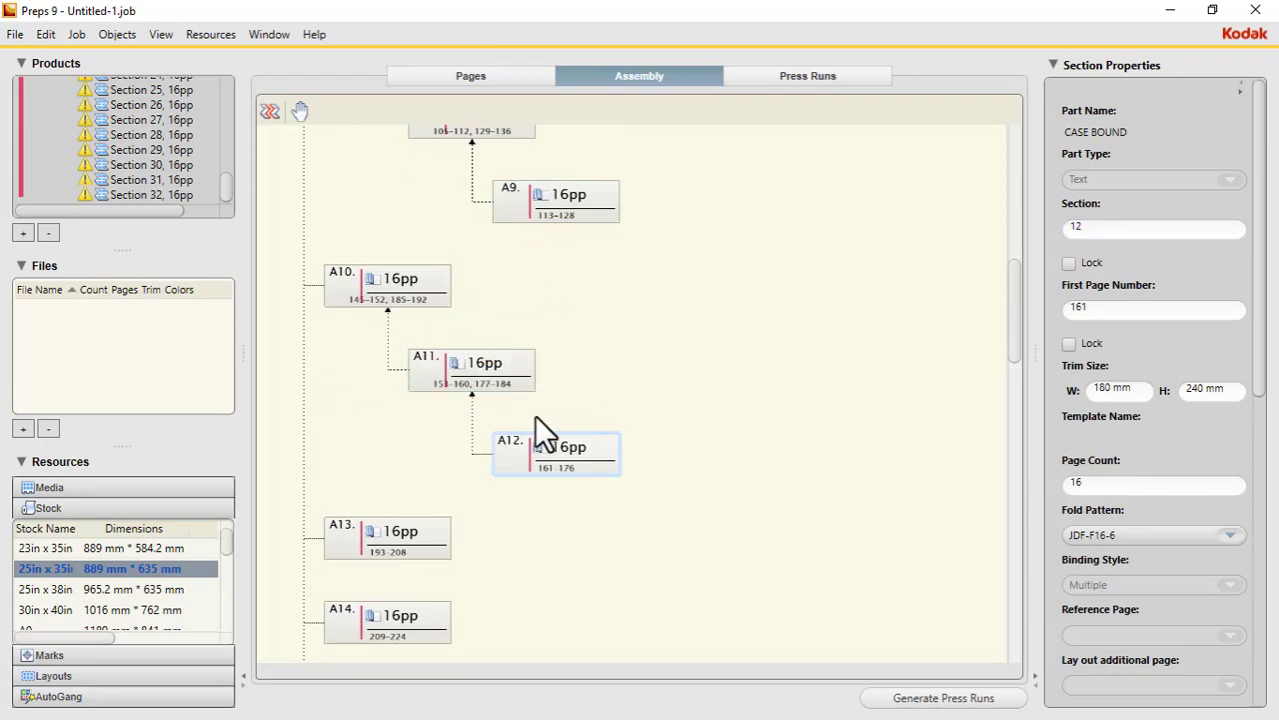
left_click_drag(325, 636, 453, 561)
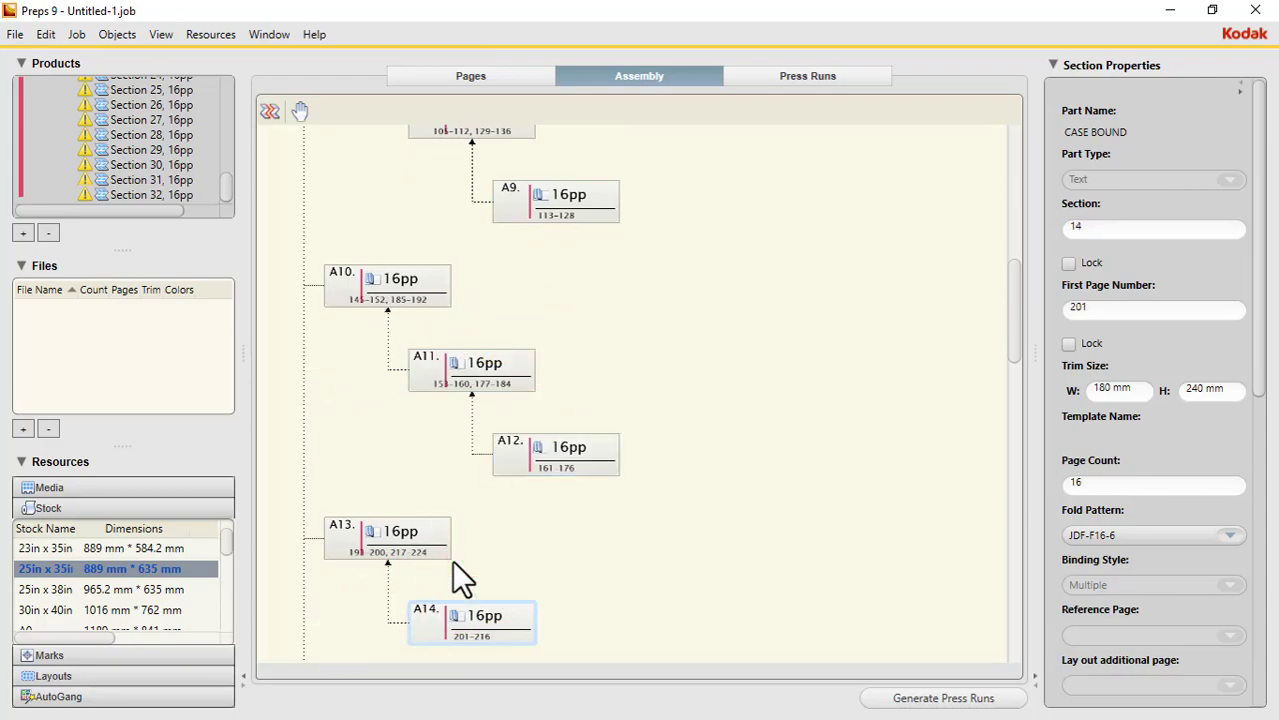
left_click_drag(1013, 335, 1017, 405)
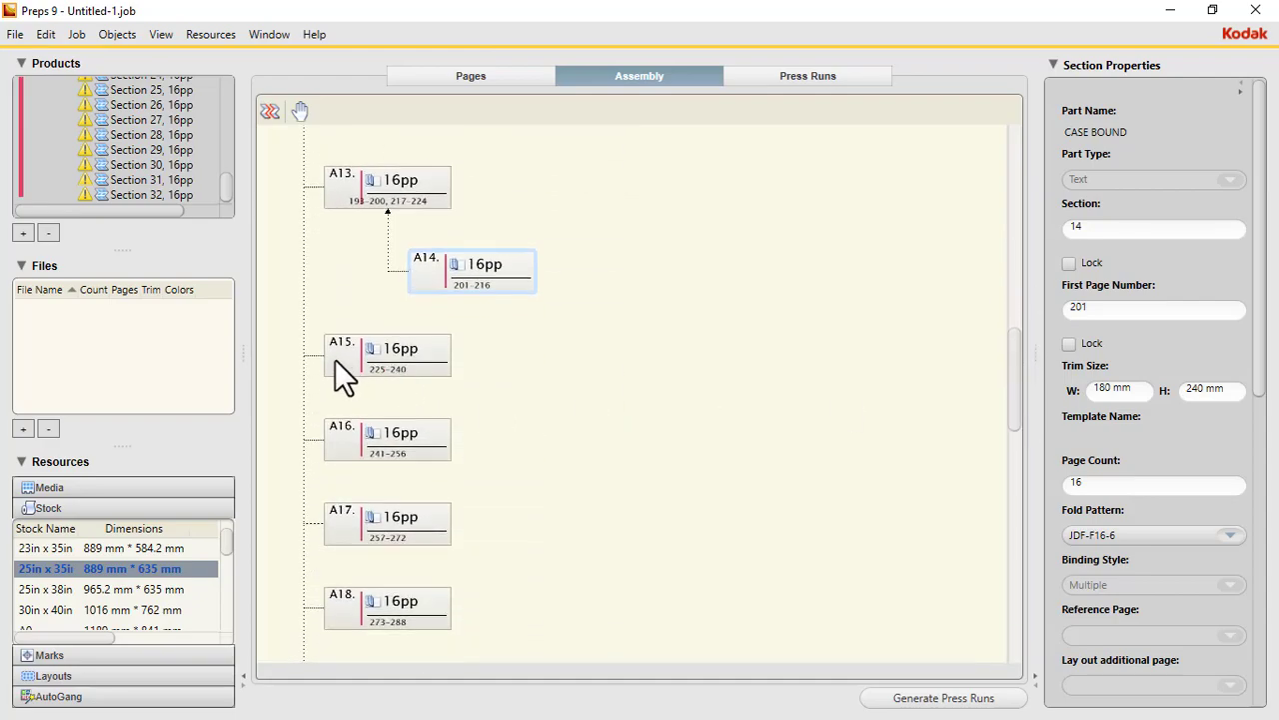
left_click_drag(334, 359, 535, 309)
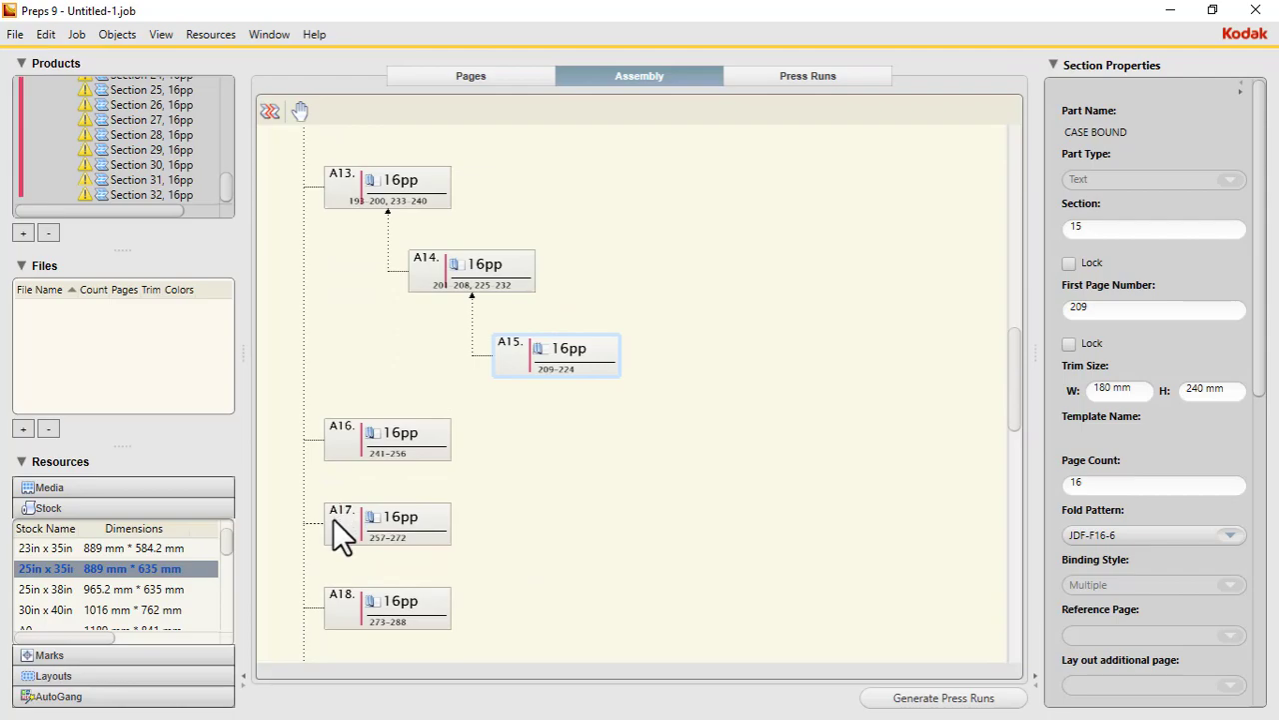
left_click_drag(334, 513, 454, 444)
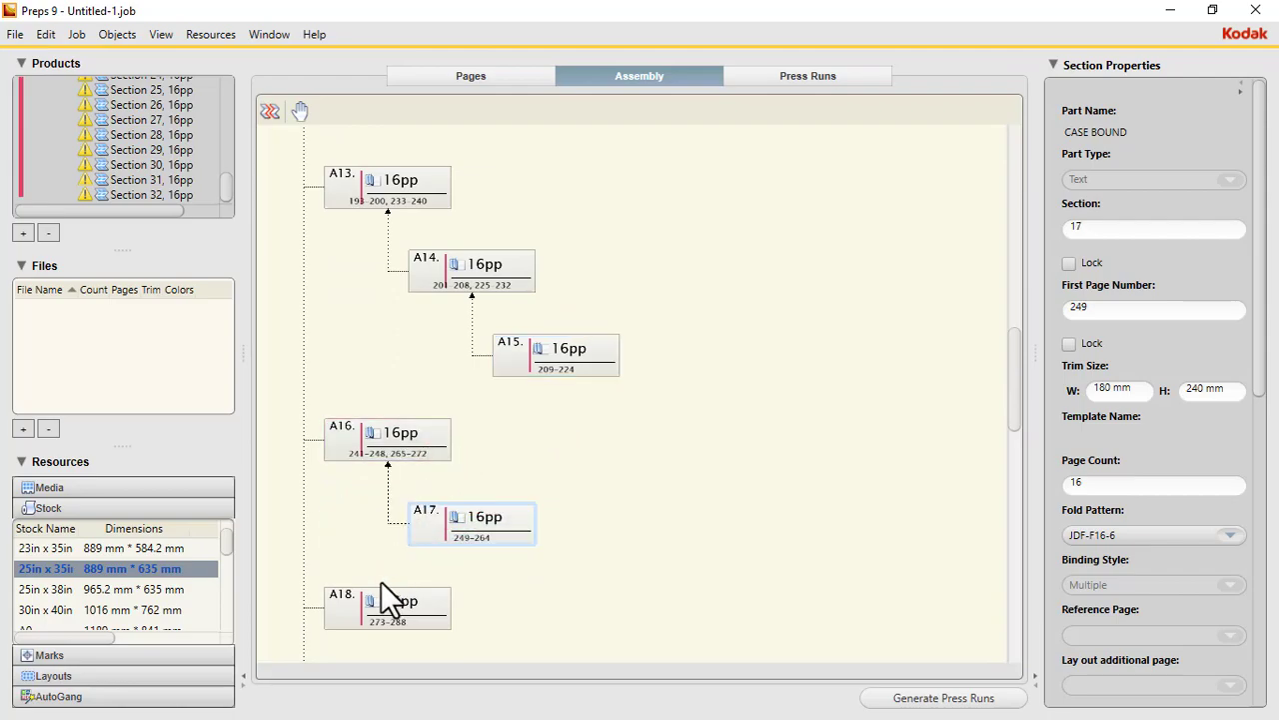
left_click_drag(346, 612, 594, 532)
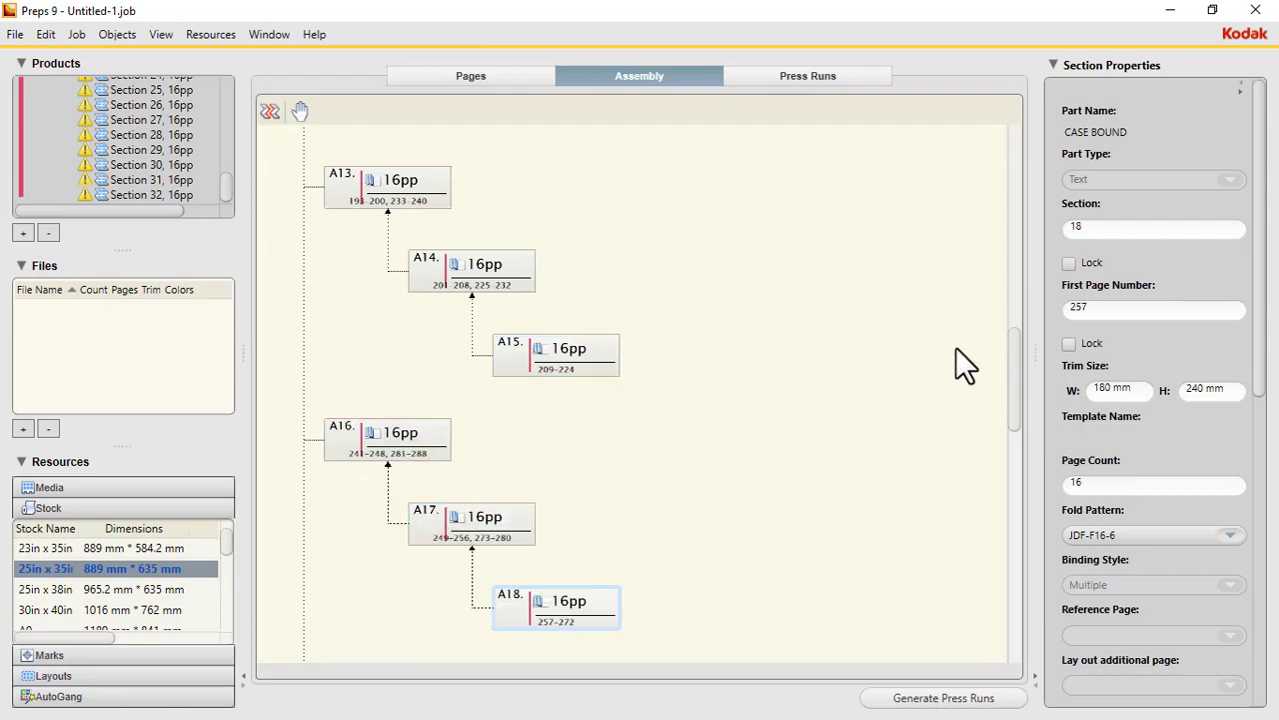
left_click_drag(1015, 366, 1008, 457)
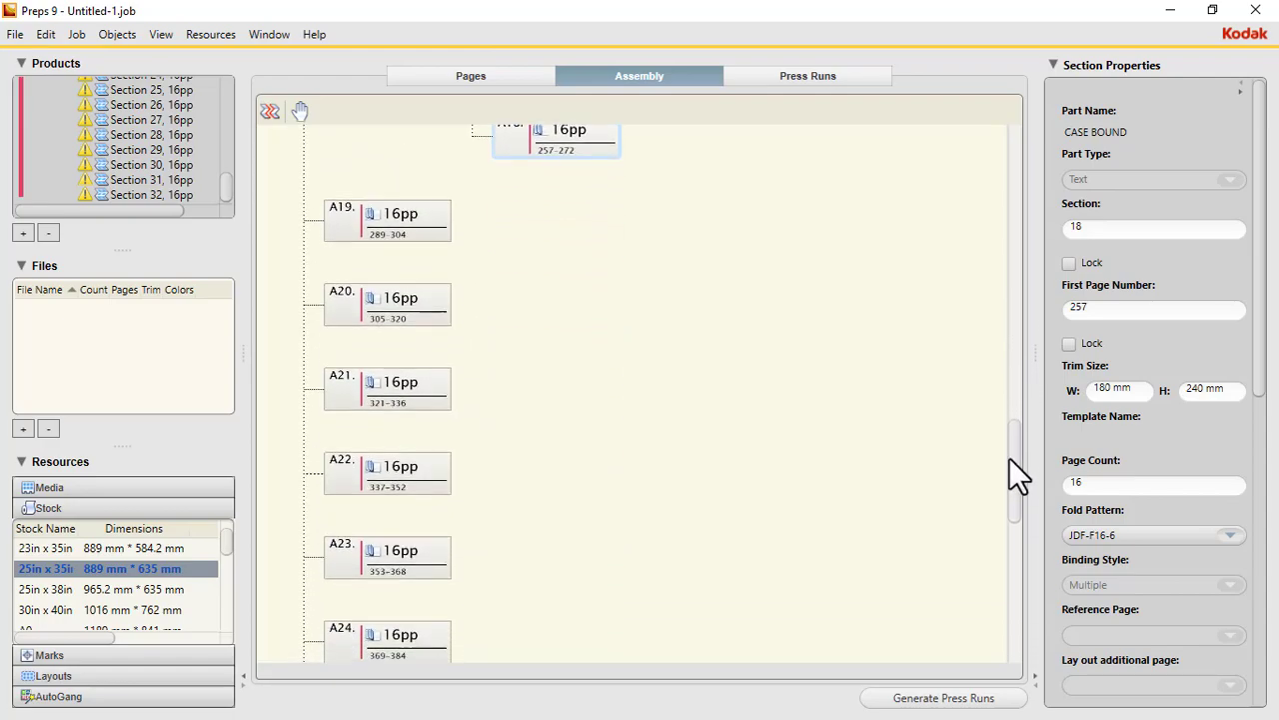
left_click_drag(346, 296, 450, 246)
left_click_drag(341, 387, 547, 343)
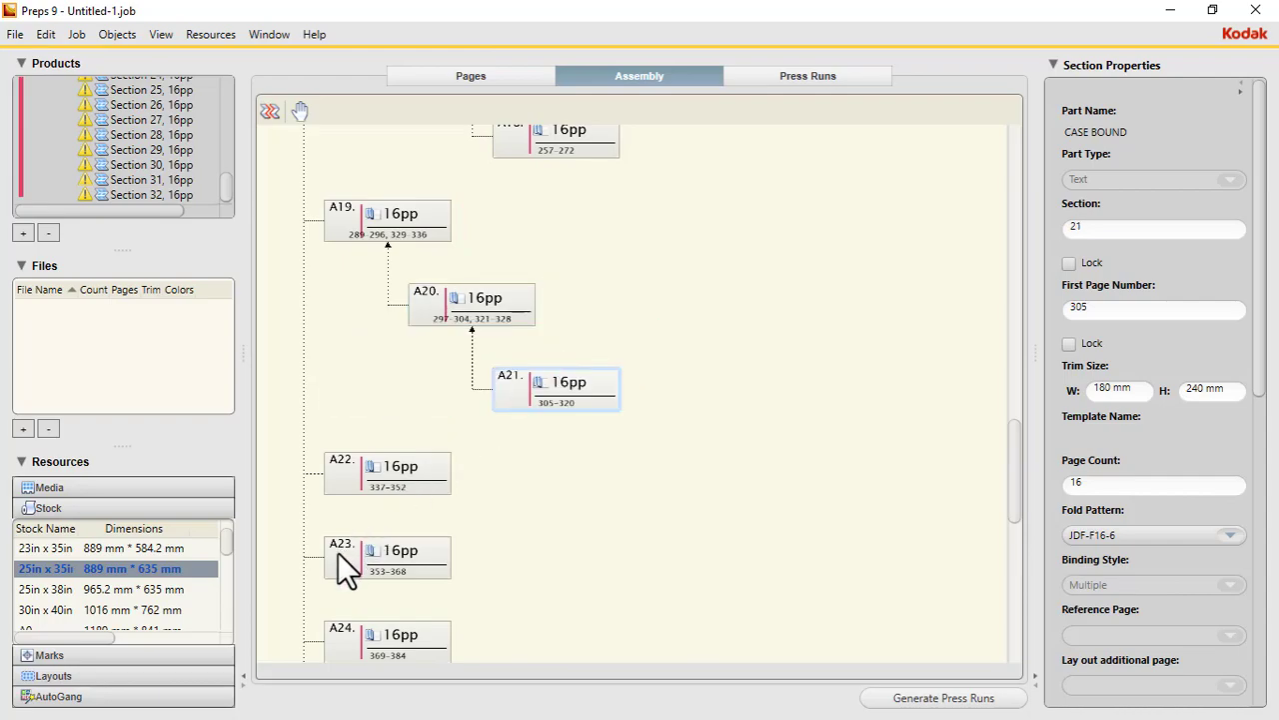
Nest A23–A24 under A22, A26–A27 under A25, A29–A30 under A28, and A32 under A31
left_click_drag(338, 552, 437, 493)
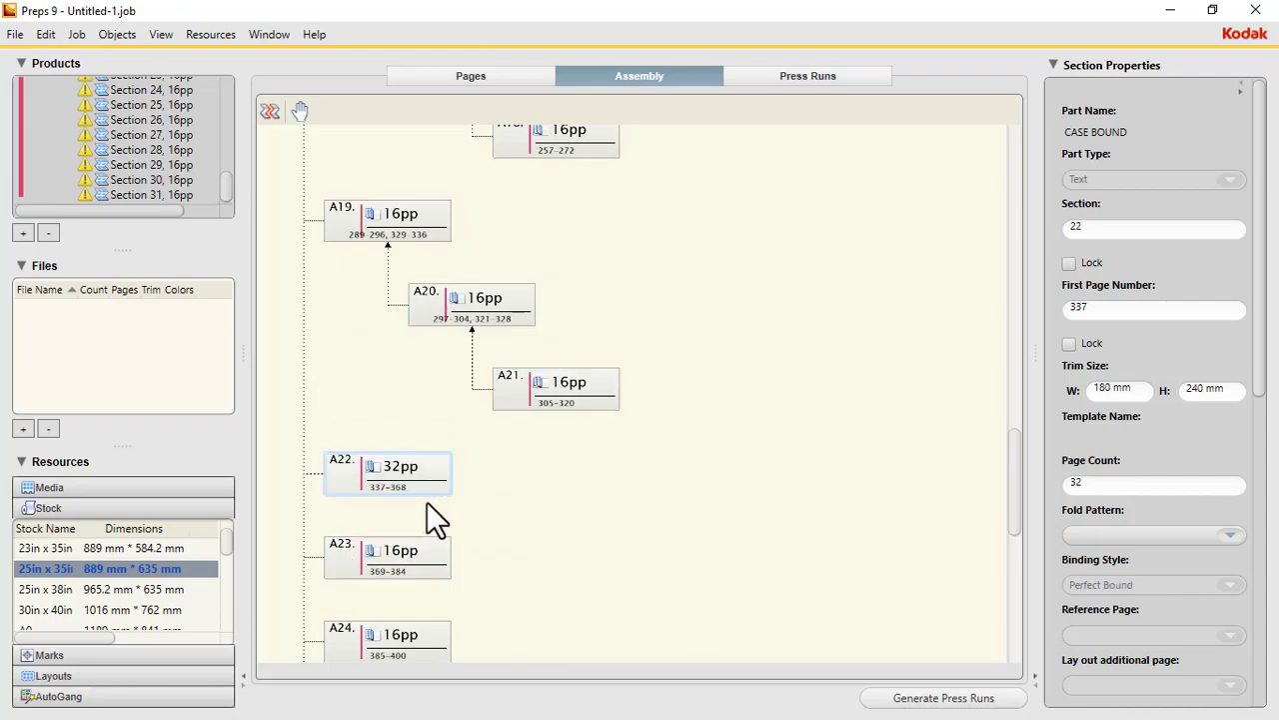
key("ctrl+z")
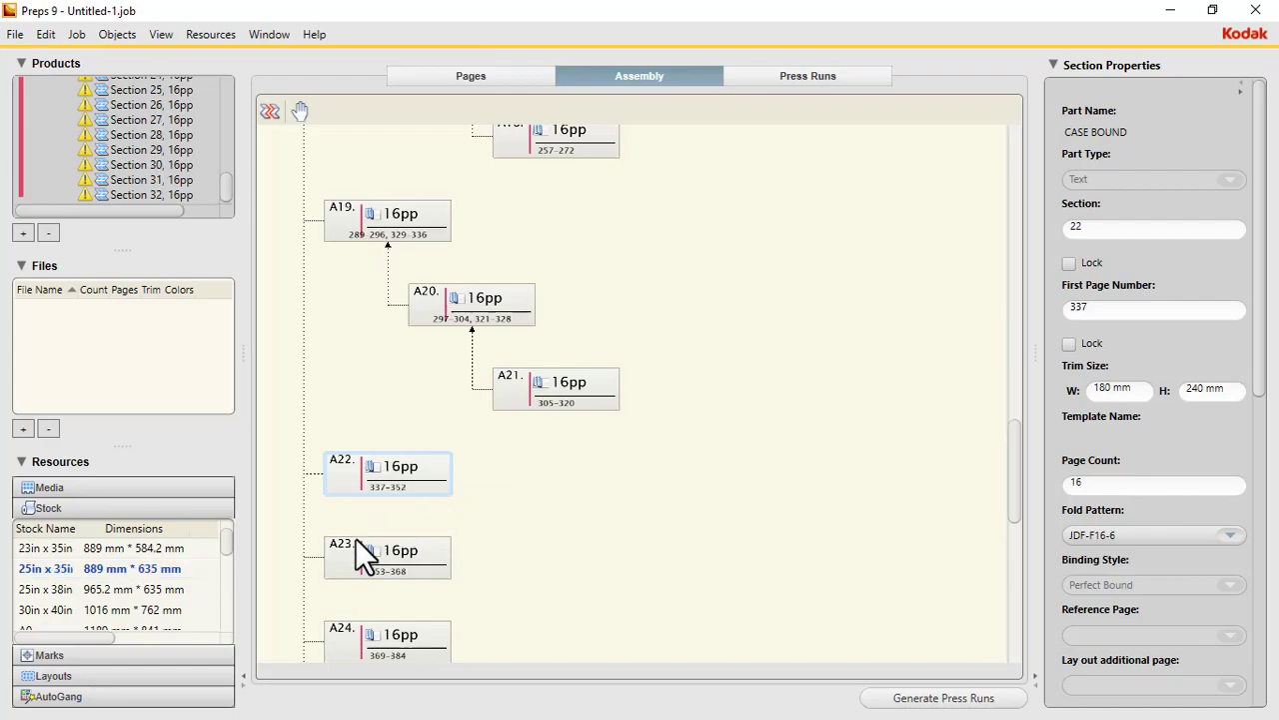
left_click_drag(349, 565, 458, 511)
left_click_drag(352, 634, 581, 583)
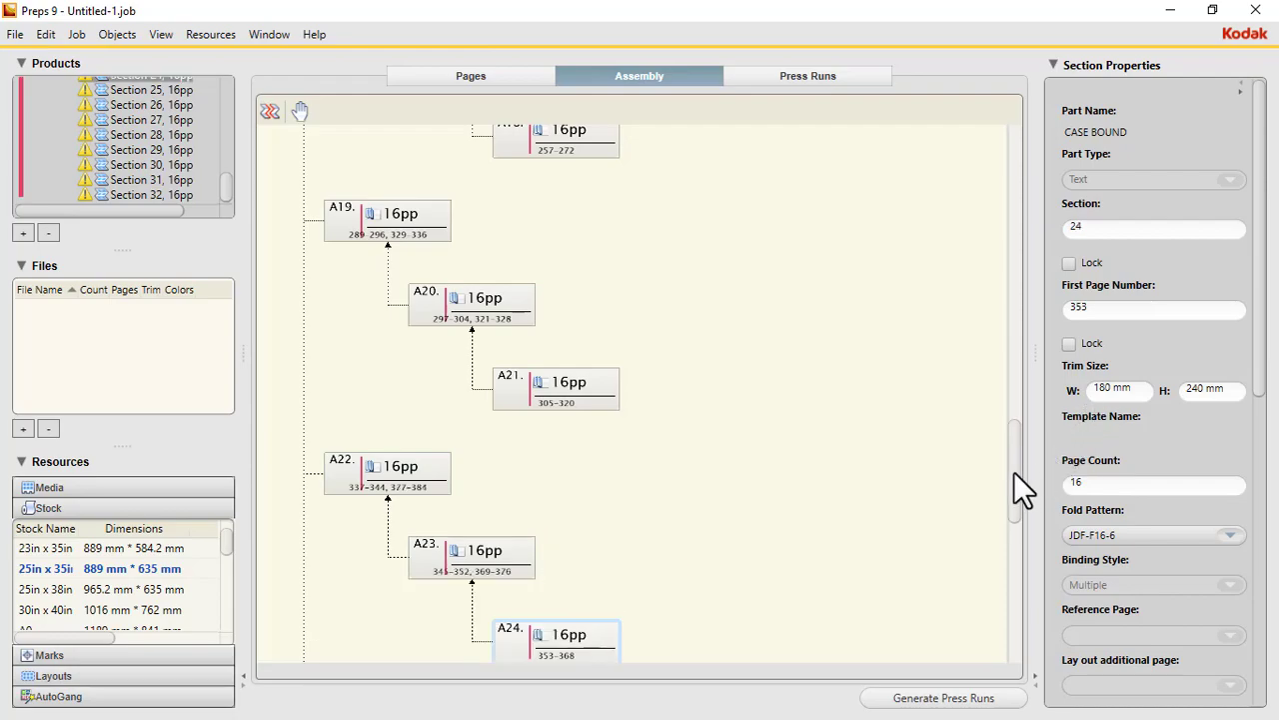
left_click_drag(1014, 471, 1023, 537)
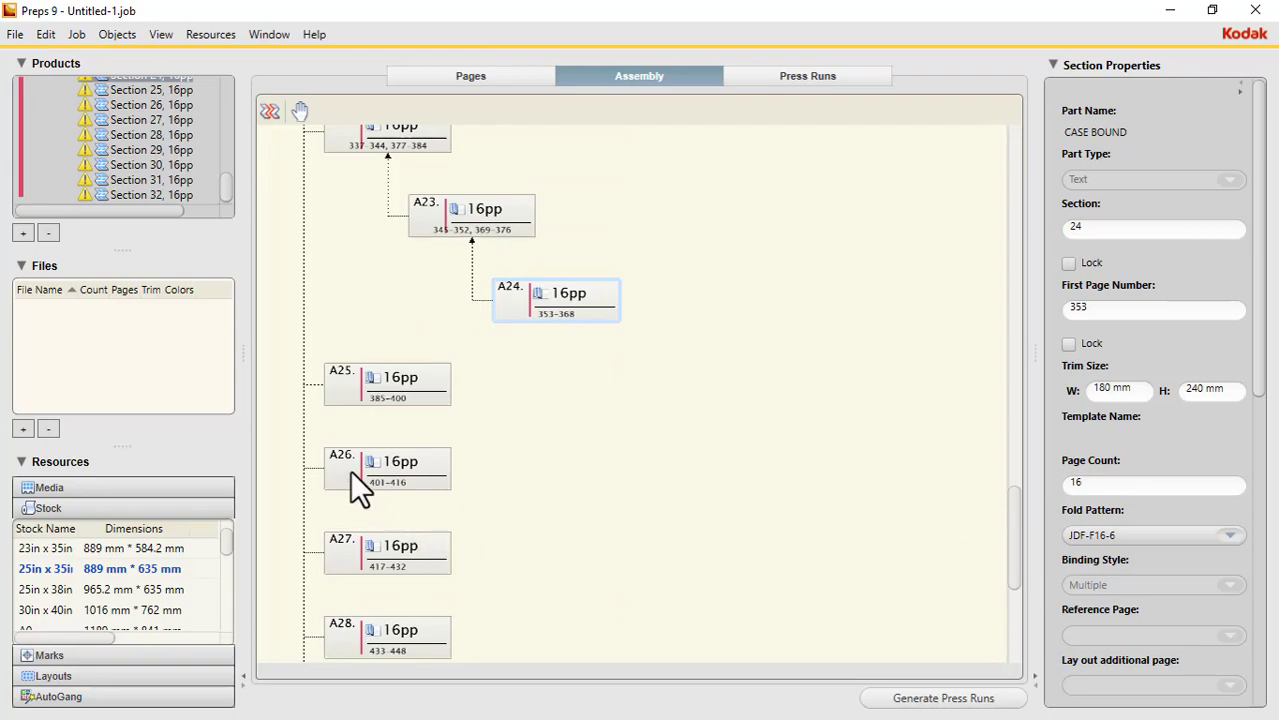
left_click_drag(349, 460, 478, 416)
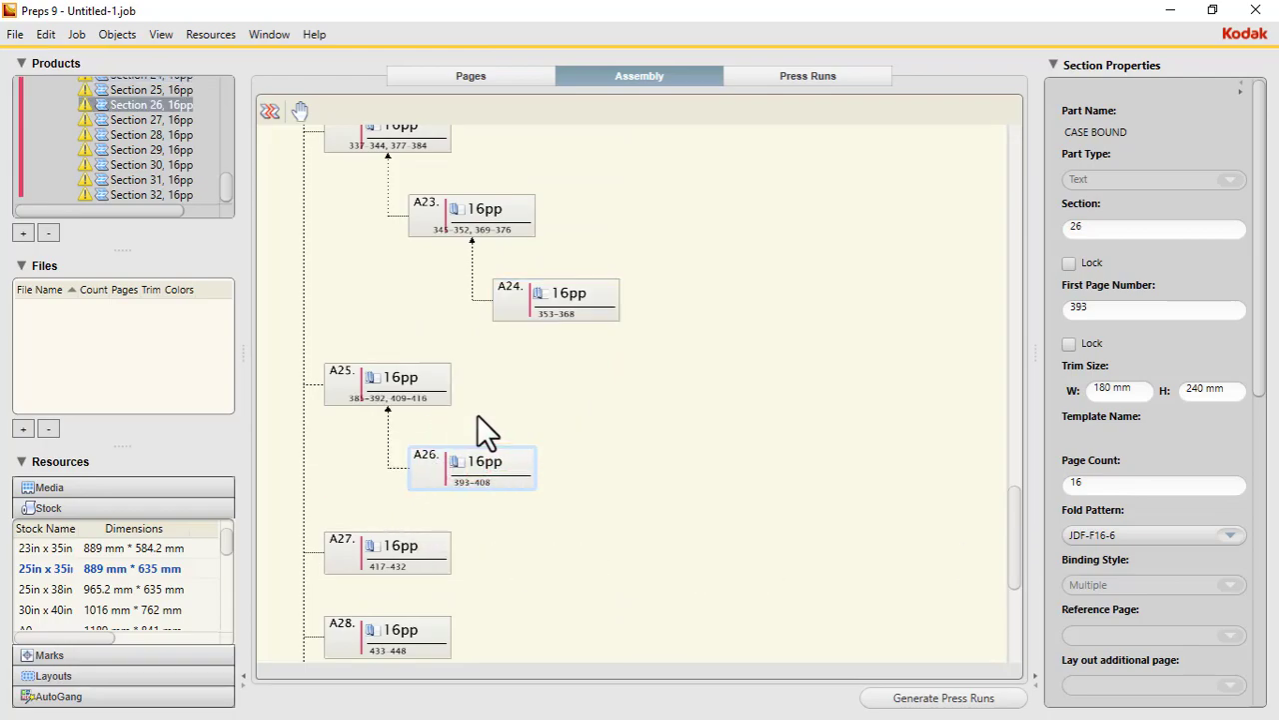
left_click_drag(341, 558, 544, 510)
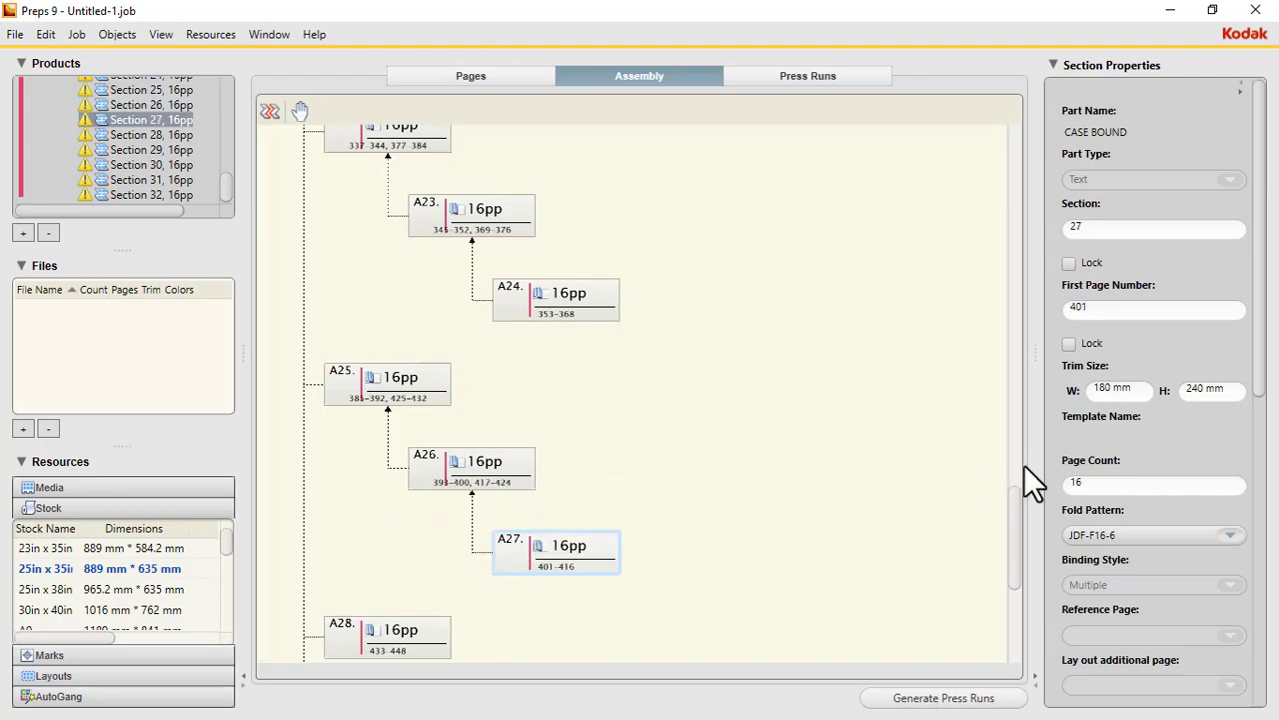
left_click_drag(1013, 504, 1016, 570)
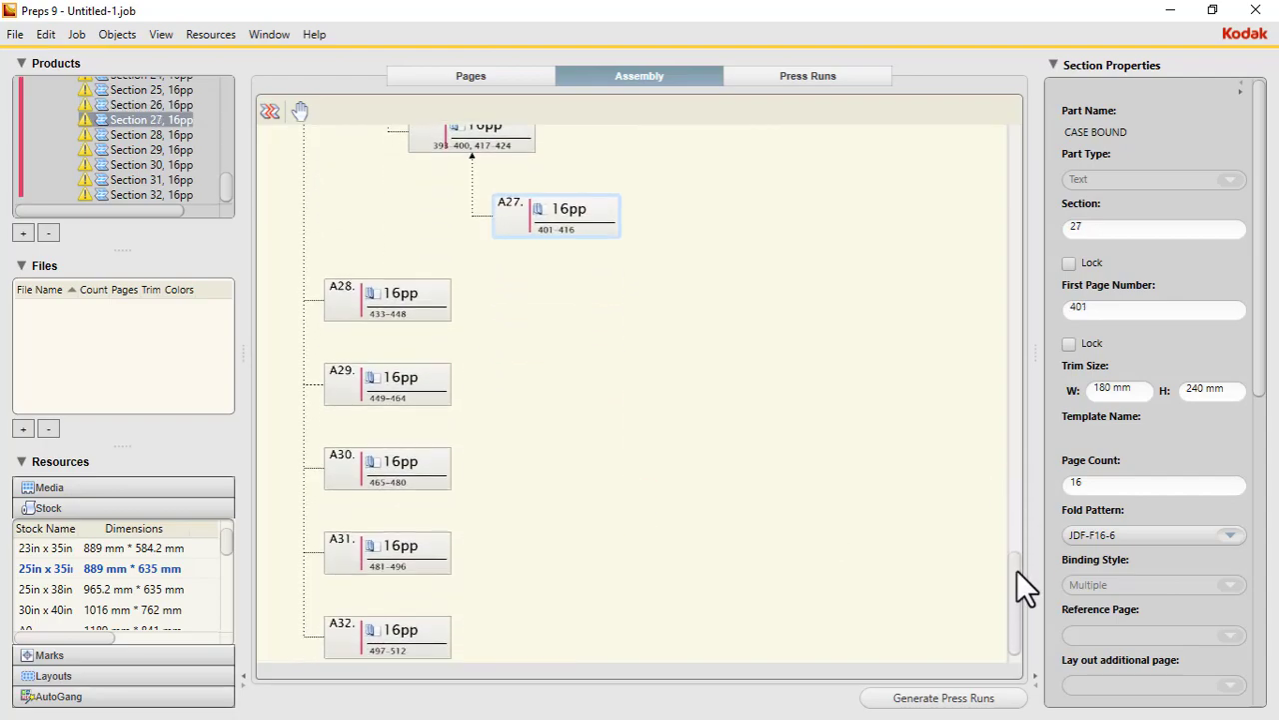
left_click_drag(341, 375, 446, 349)
left_click_drag(342, 471, 584, 432)
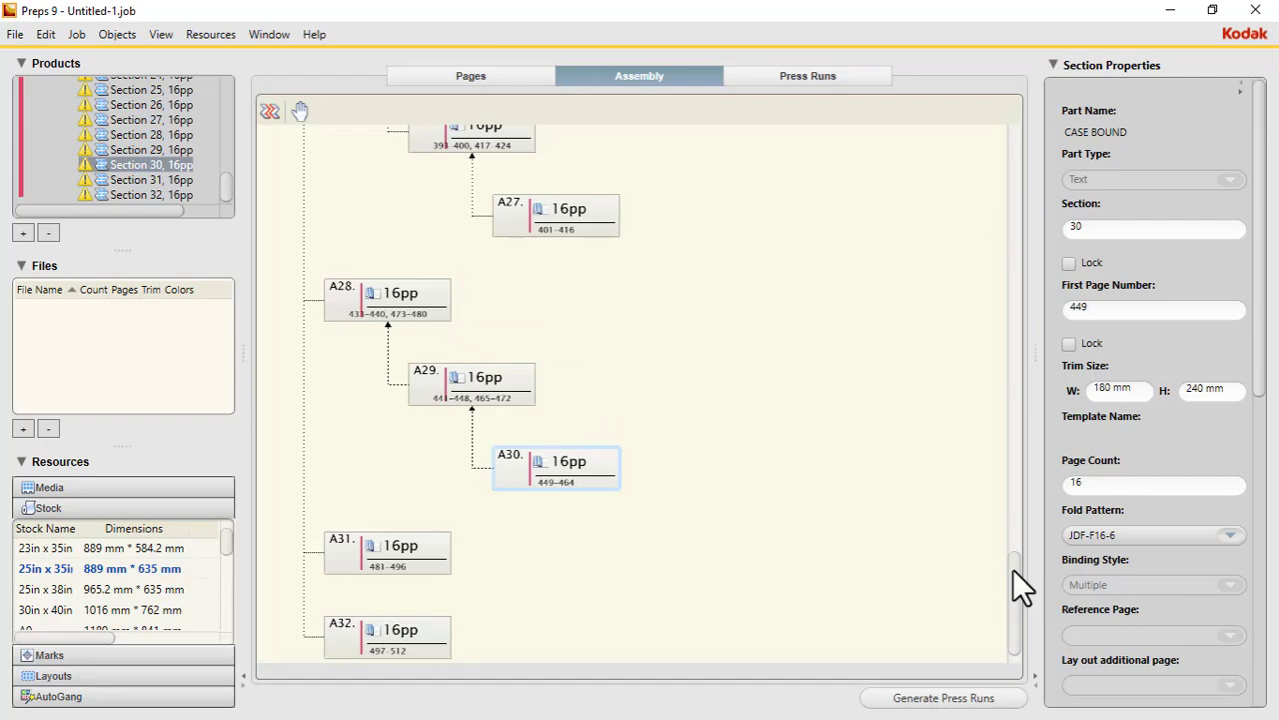
left_click_drag(1014, 570, 1014, 588)
left_click_drag(363, 585, 489, 543)
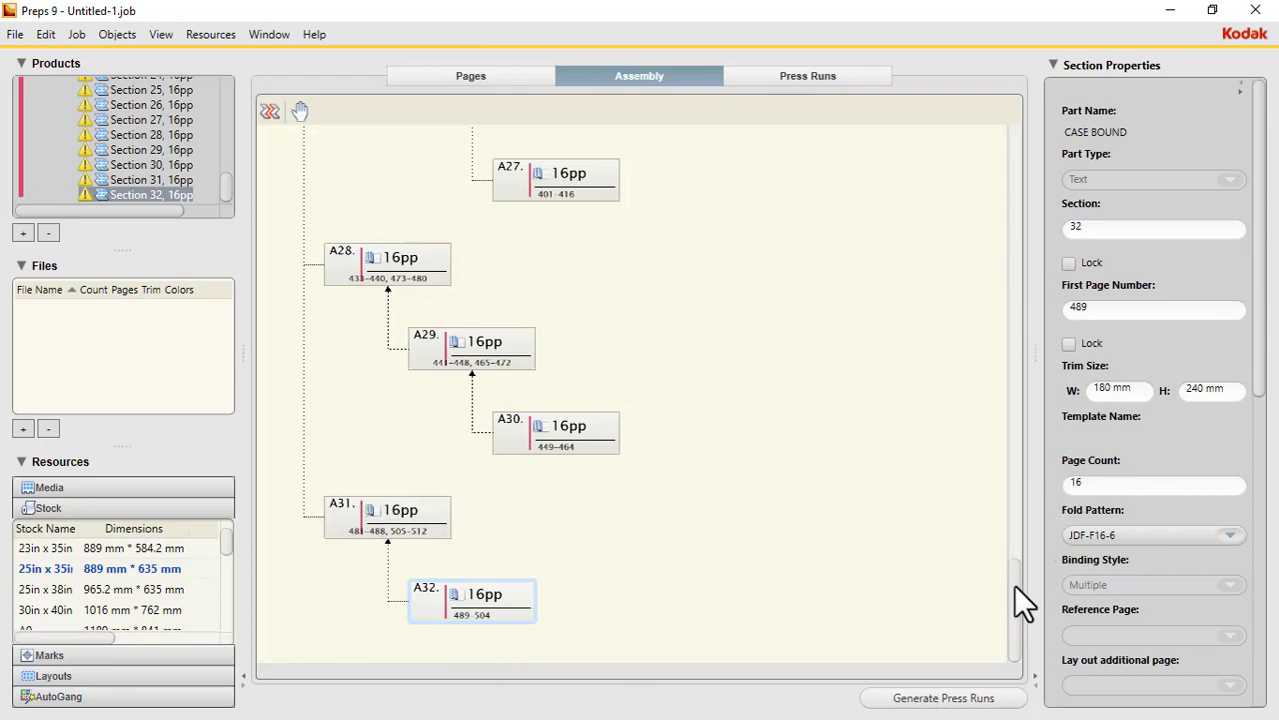
Scroll the assembly tree from A32 back up to A1 to review the fully nested collation
left_click_drag(1016, 583, 1010, 538)
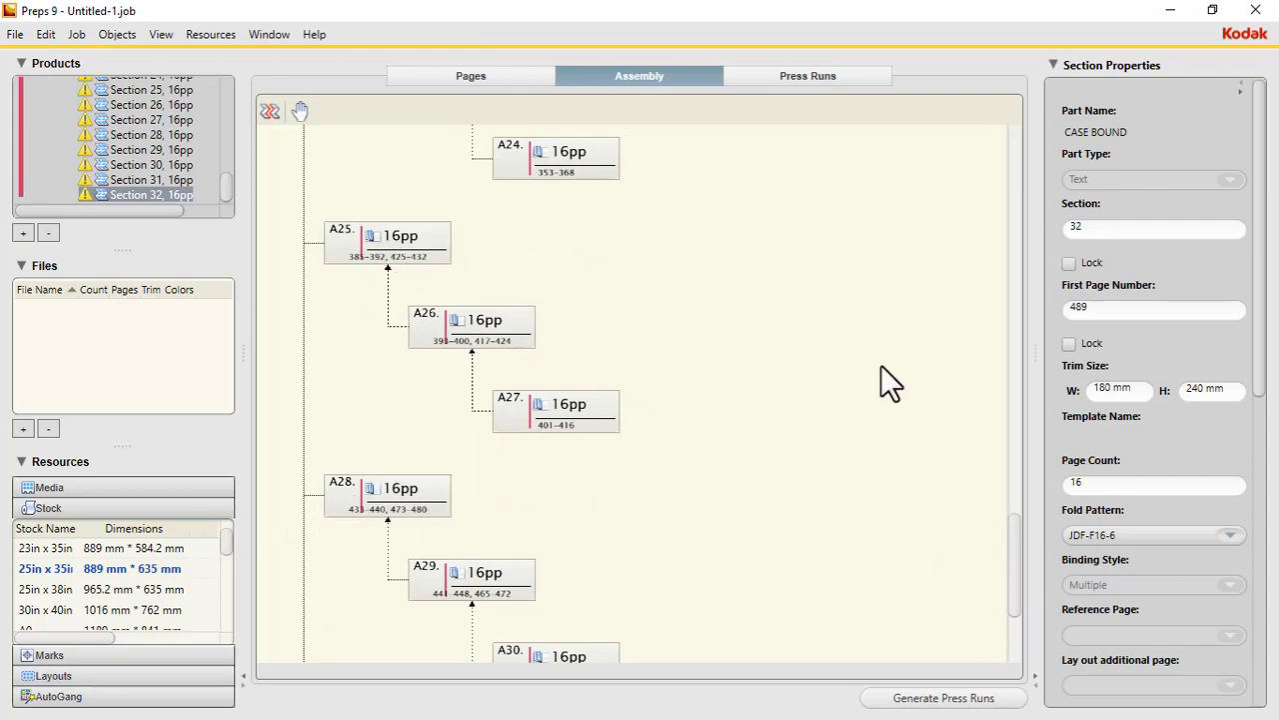
left_click_drag(1016, 543, 1017, 445)
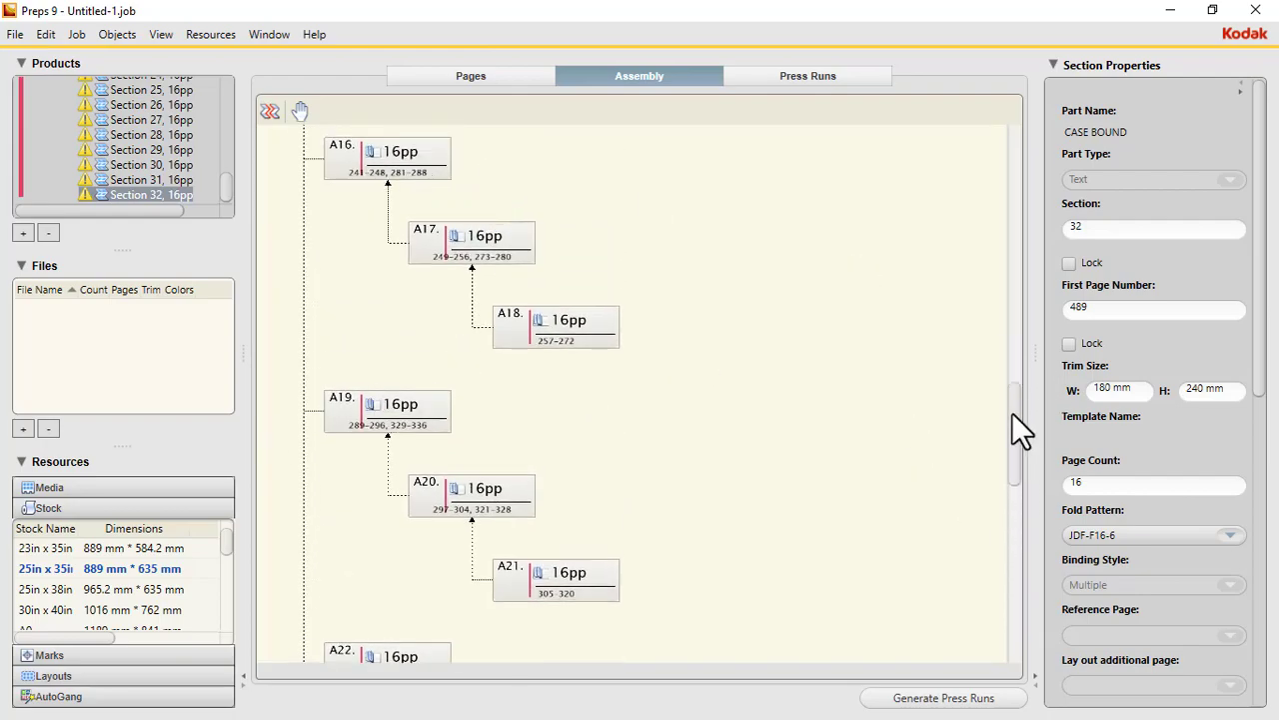
left_click_drag(1011, 412, 1006, 167)
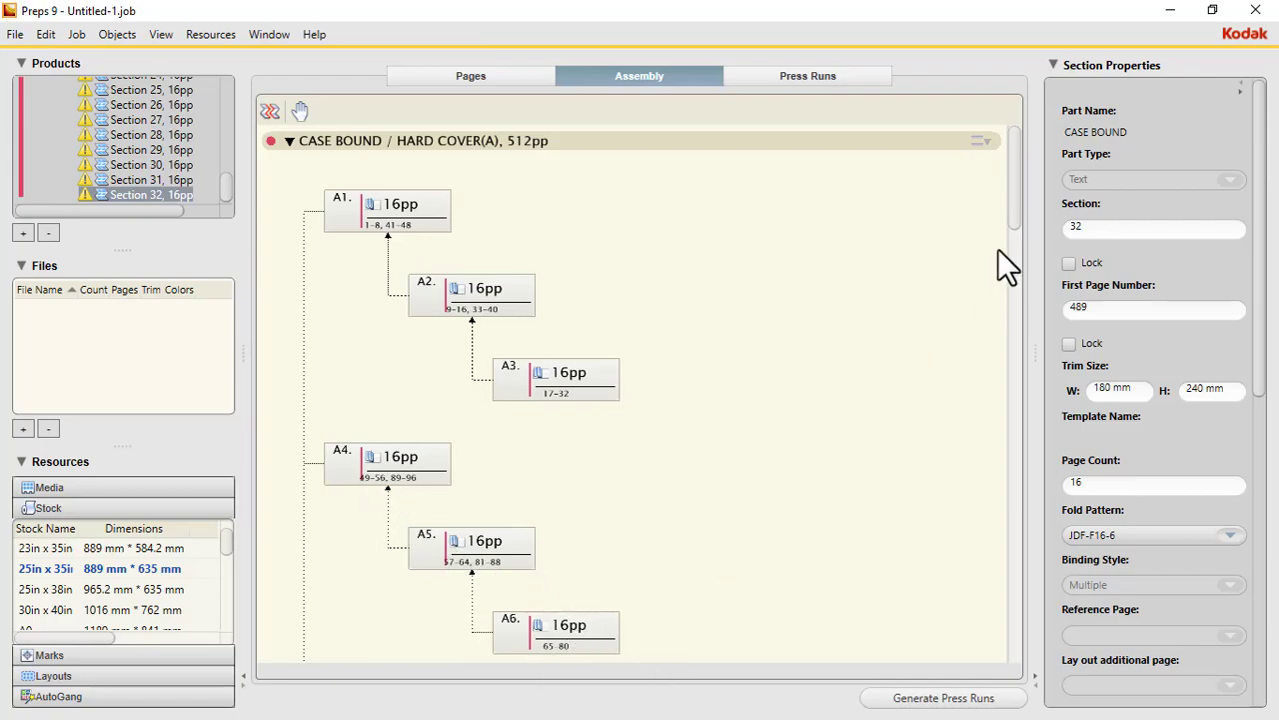
left_click_drag(1014, 205, 1019, 495)
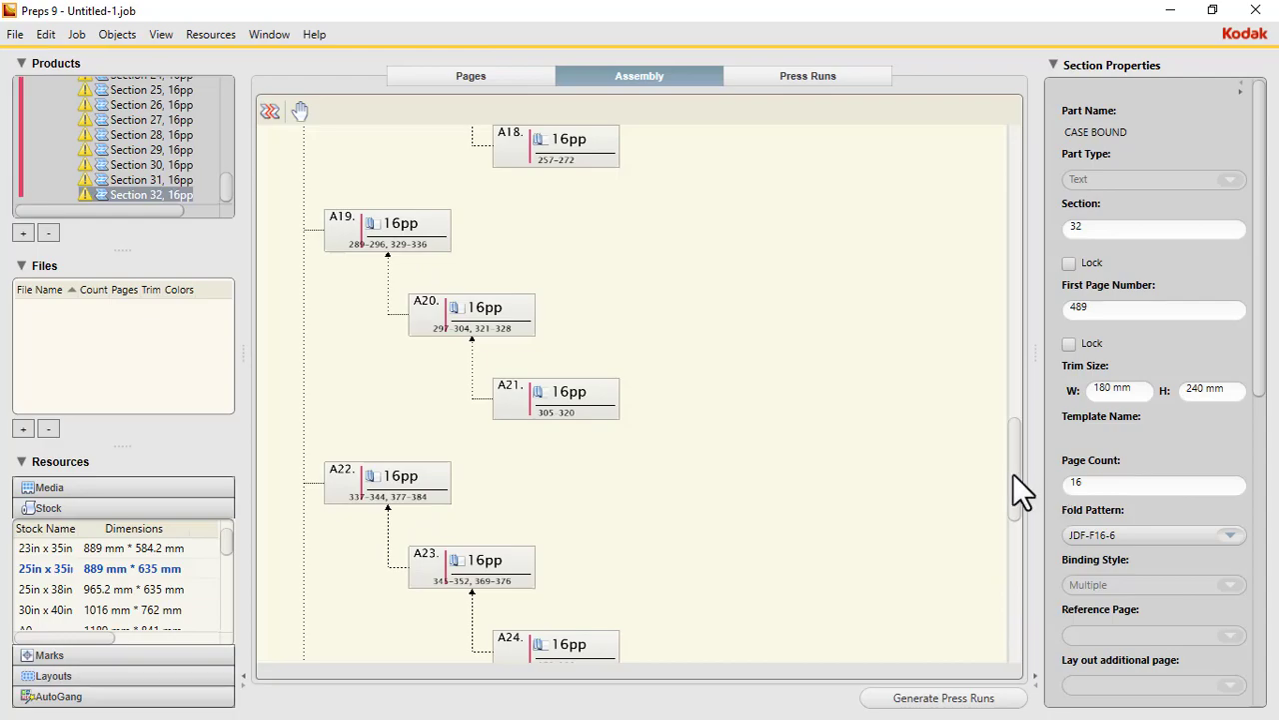
left_click_drag(1012, 474, 1052, 168)
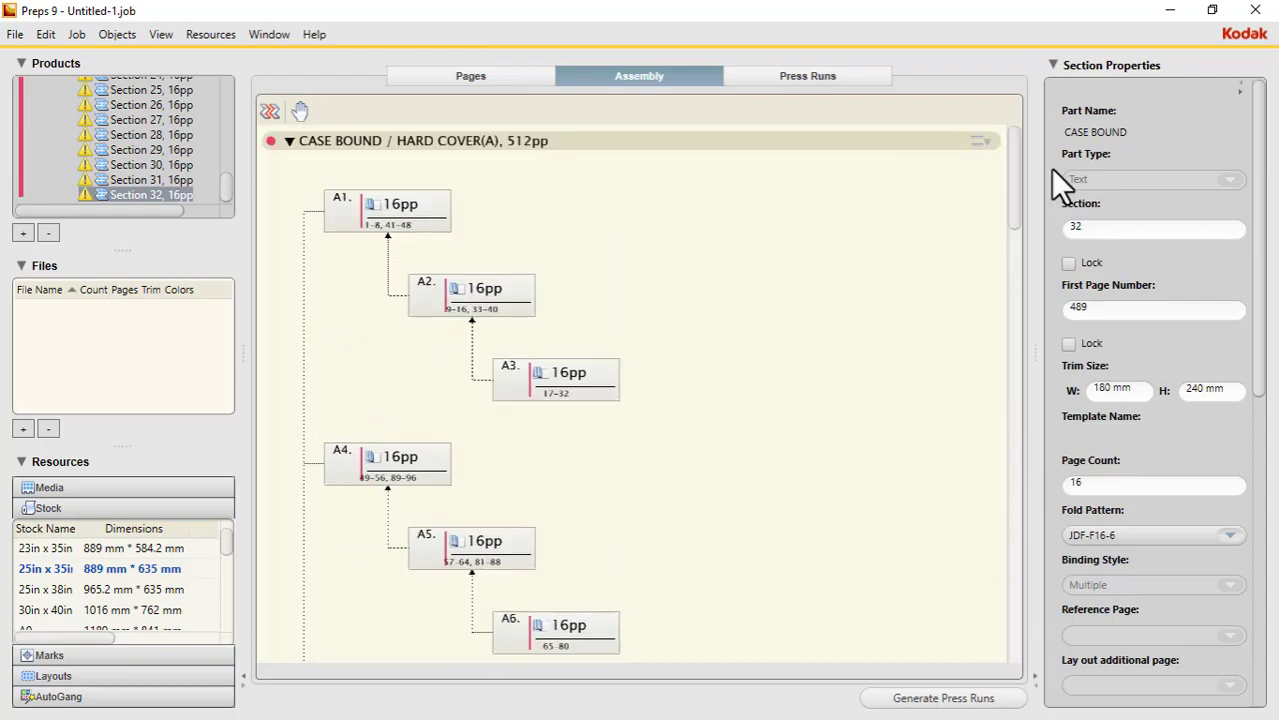
Generate B1 press runs for the assembled sections, adding them to the list and deleting the empty first run
left_click(812, 75)
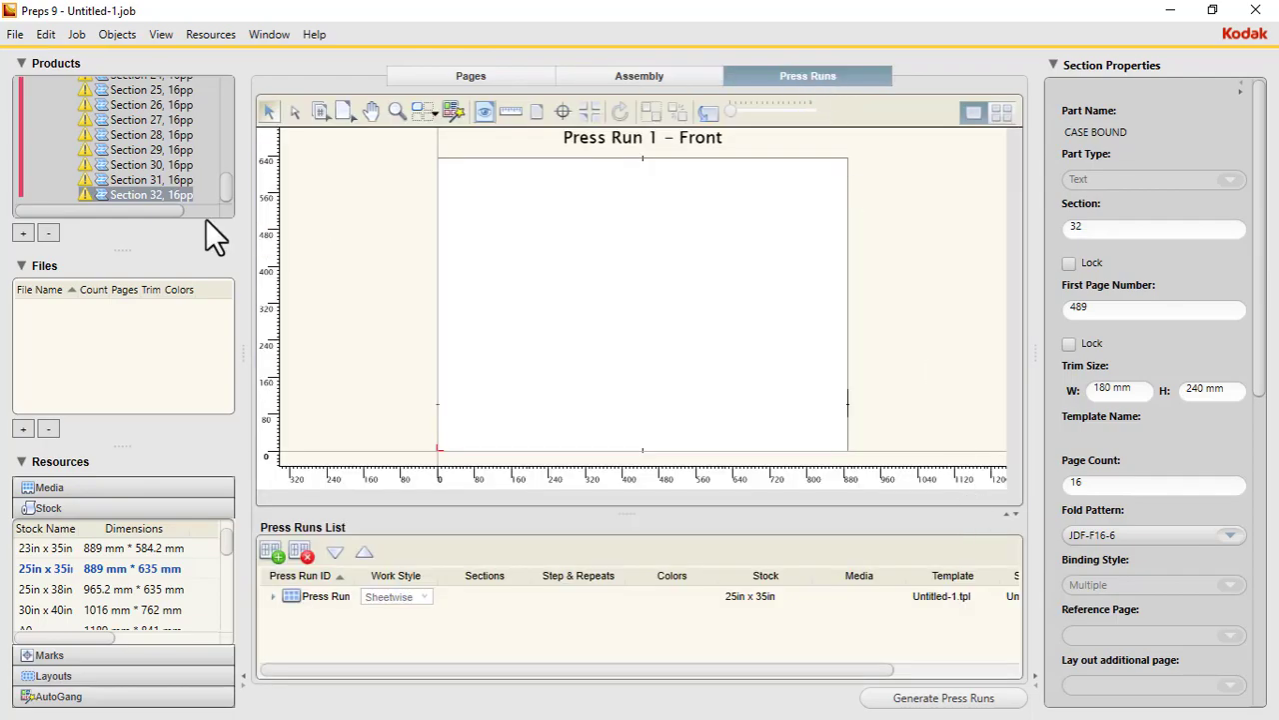
left_click_drag(226, 182, 243, 86)
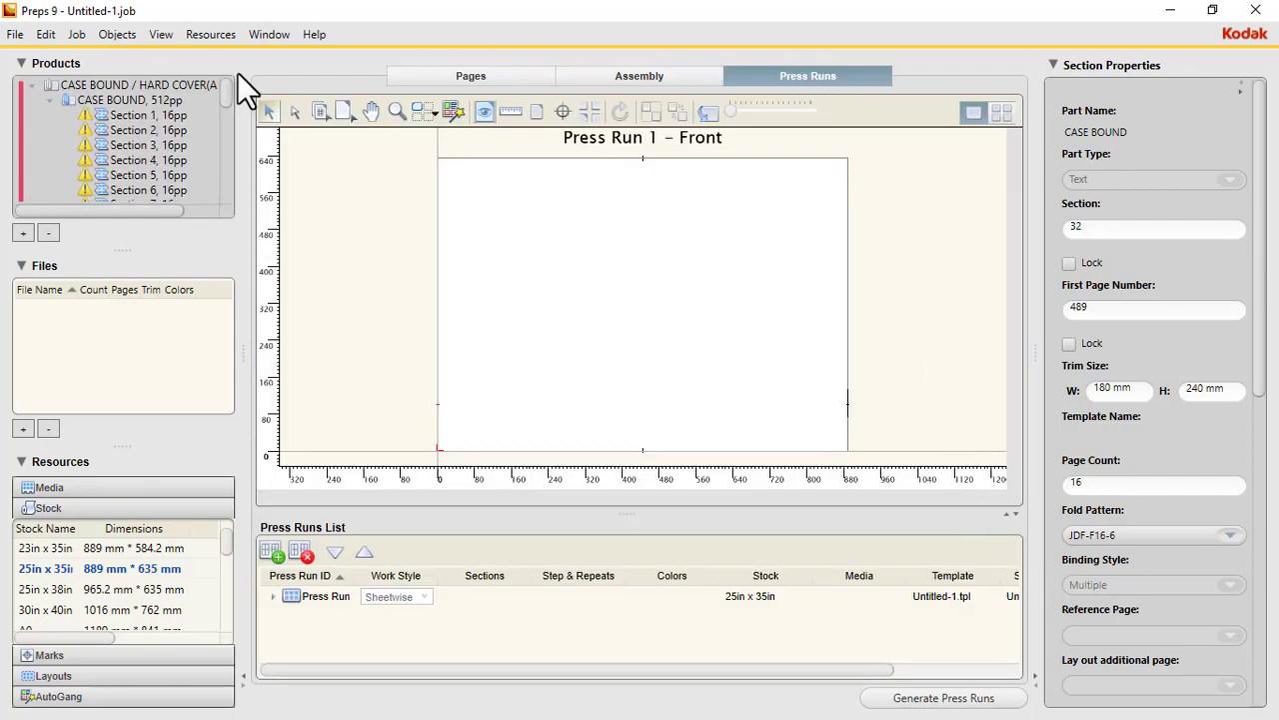
left_click(150, 115)
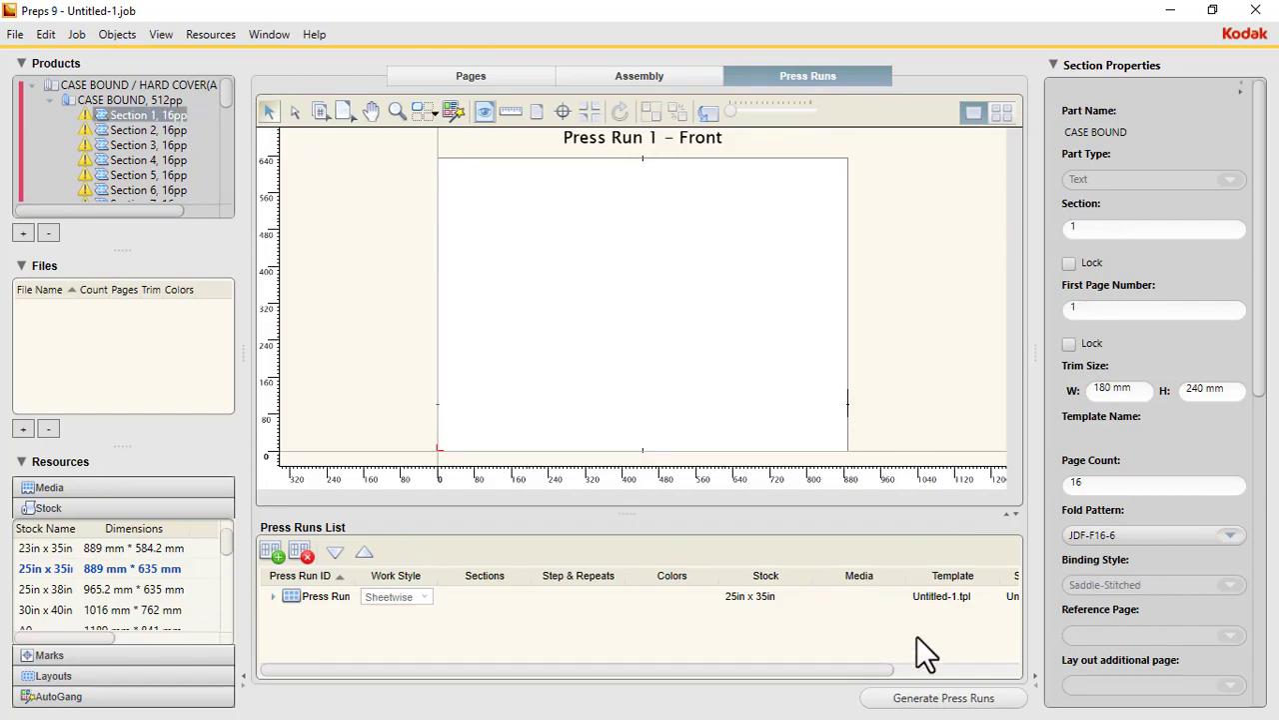
left_click(940, 698)
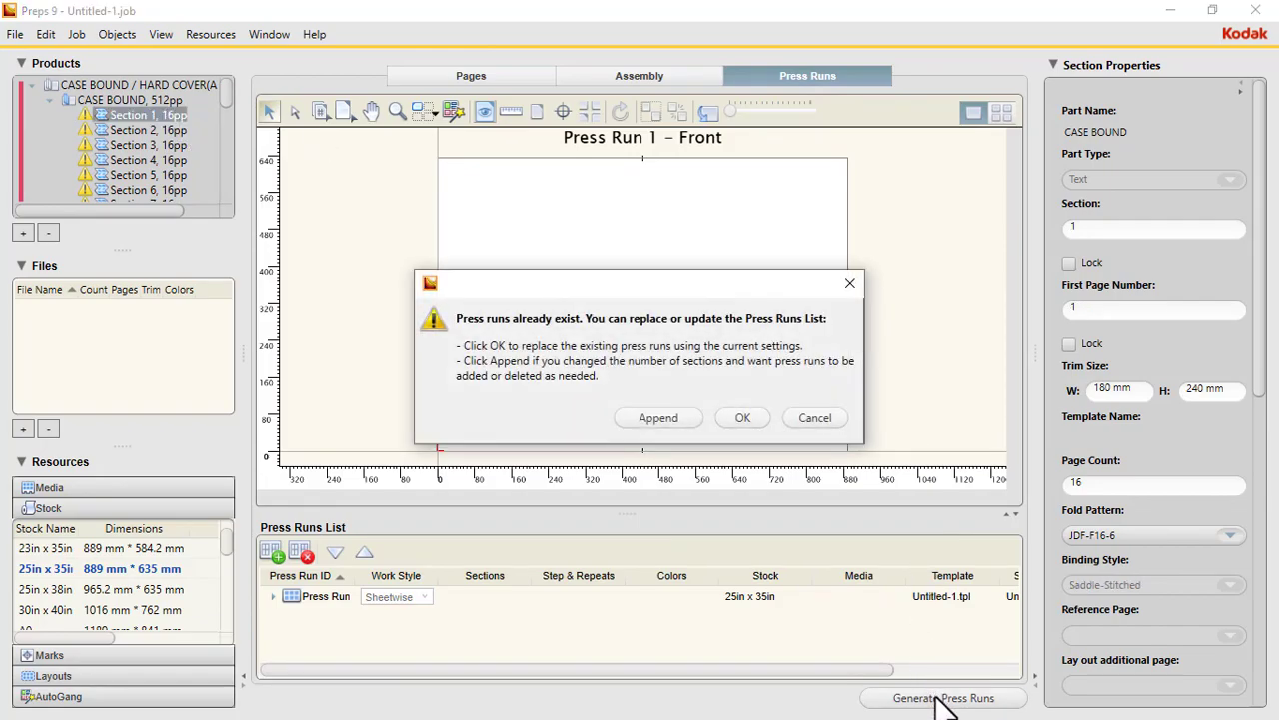
left_click(664, 413)
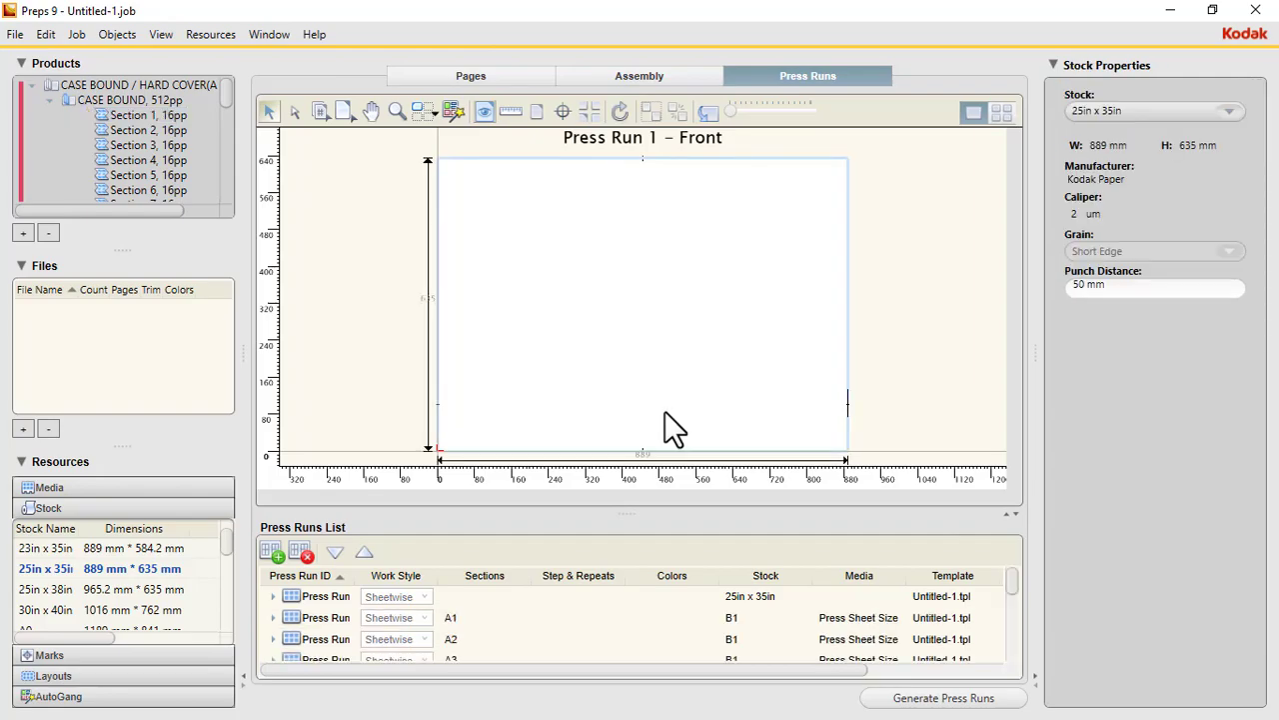
left_click(459, 619)
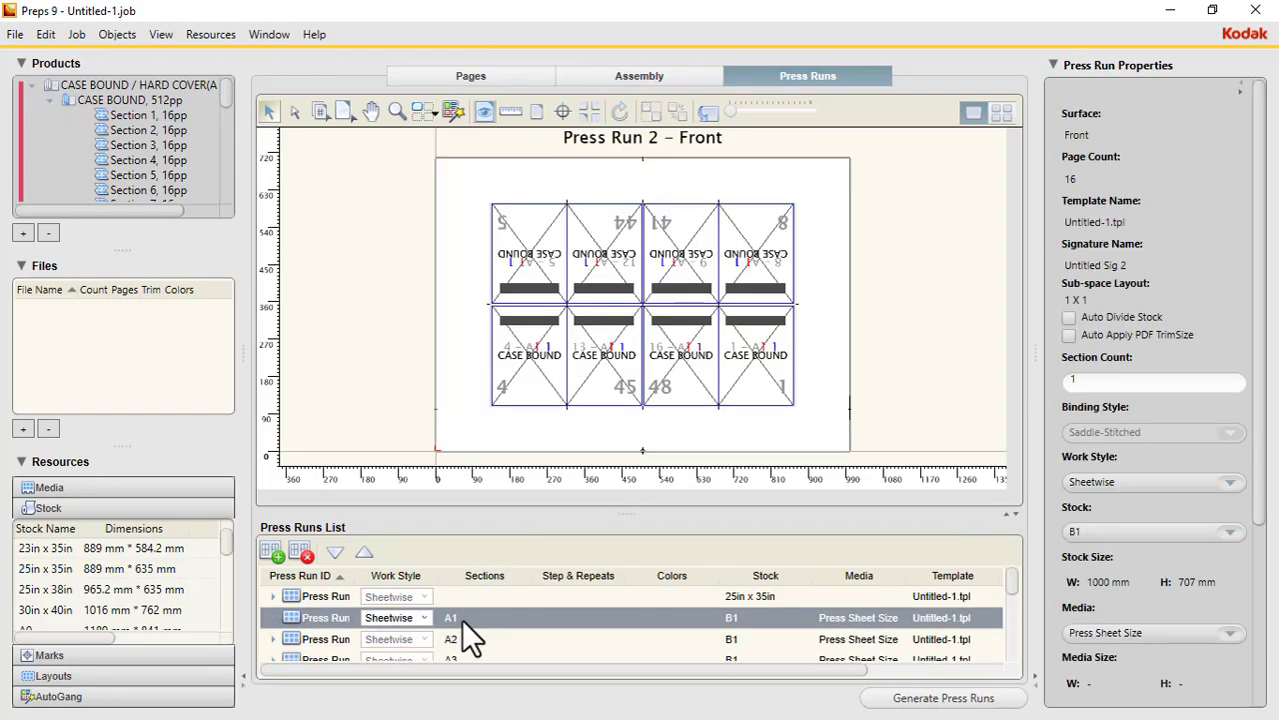
left_click(334, 598)
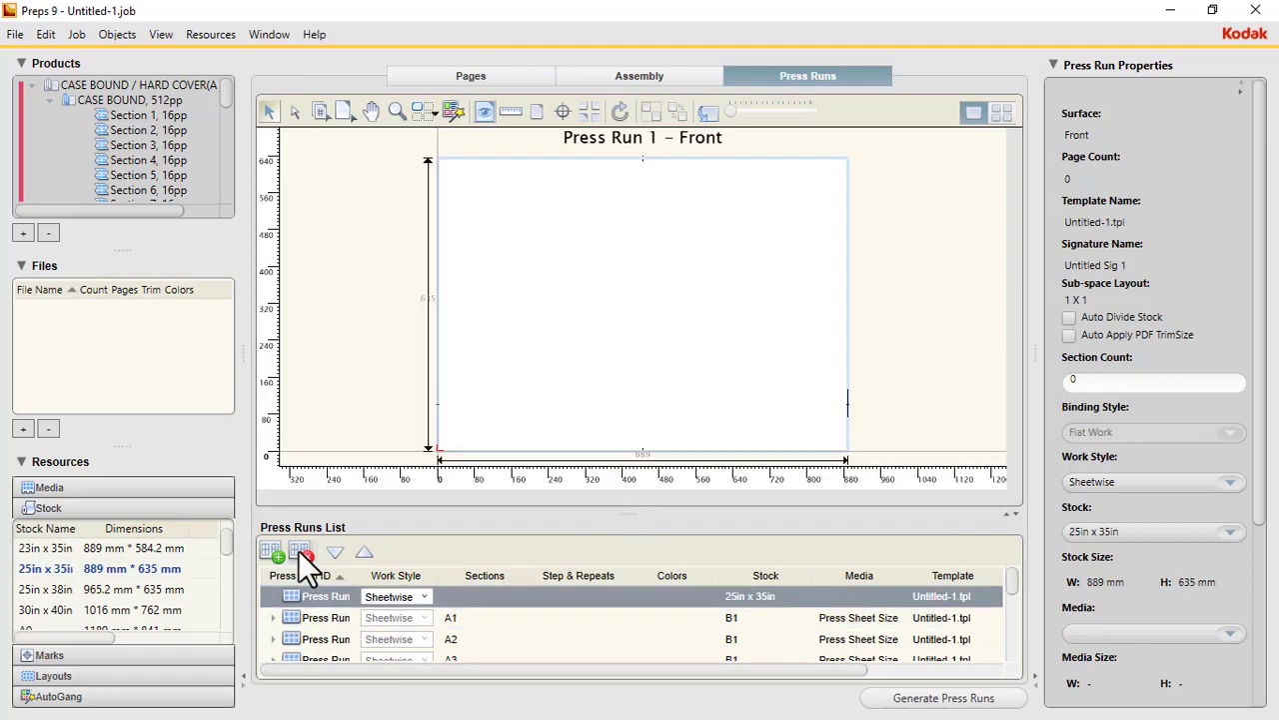
left_click(299, 550)
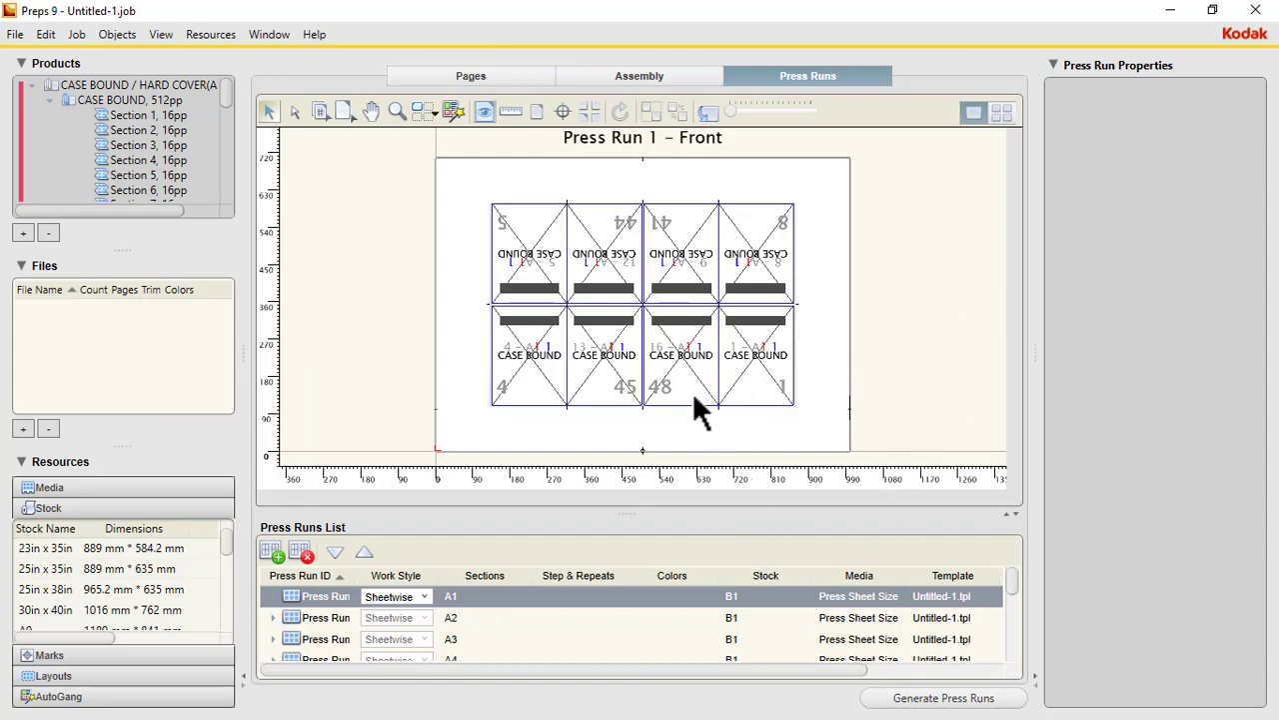
Recheck the assembly, then preview press runs A2 and A1, whose front shows pages 1, 4, 45, 48
left_click(635, 78)
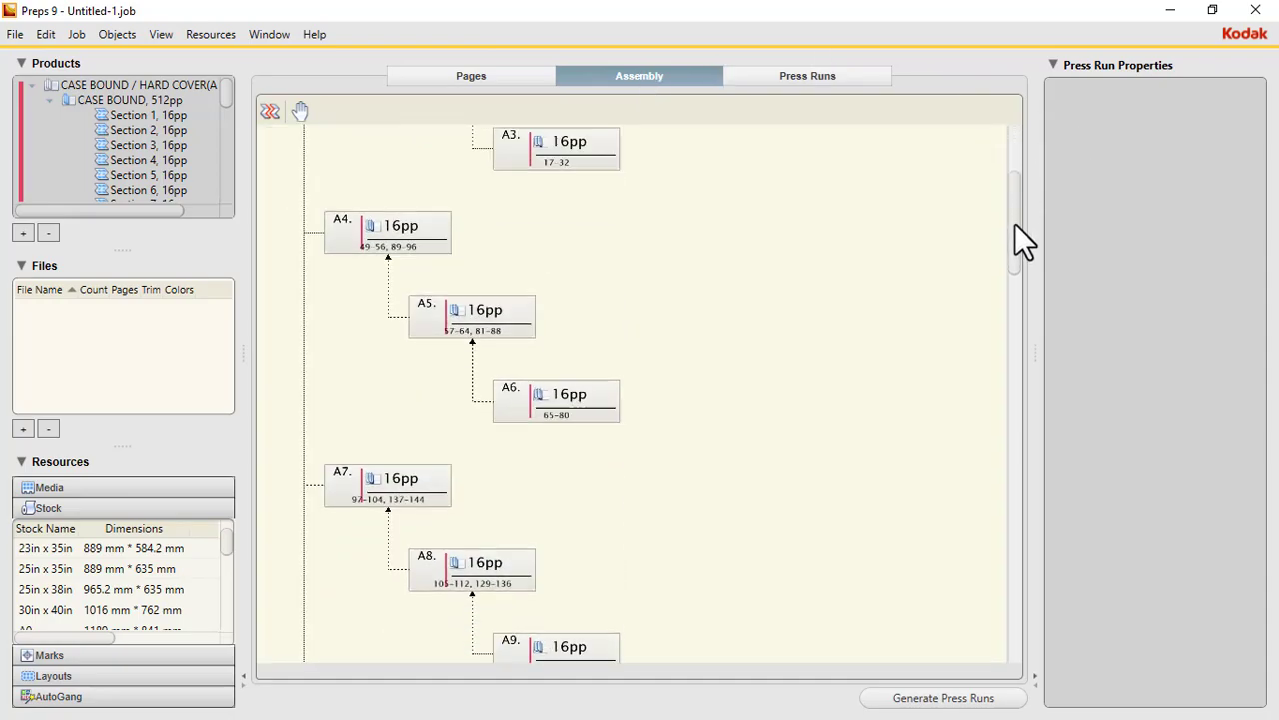
left_click_drag(1015, 224, 1011, 156)
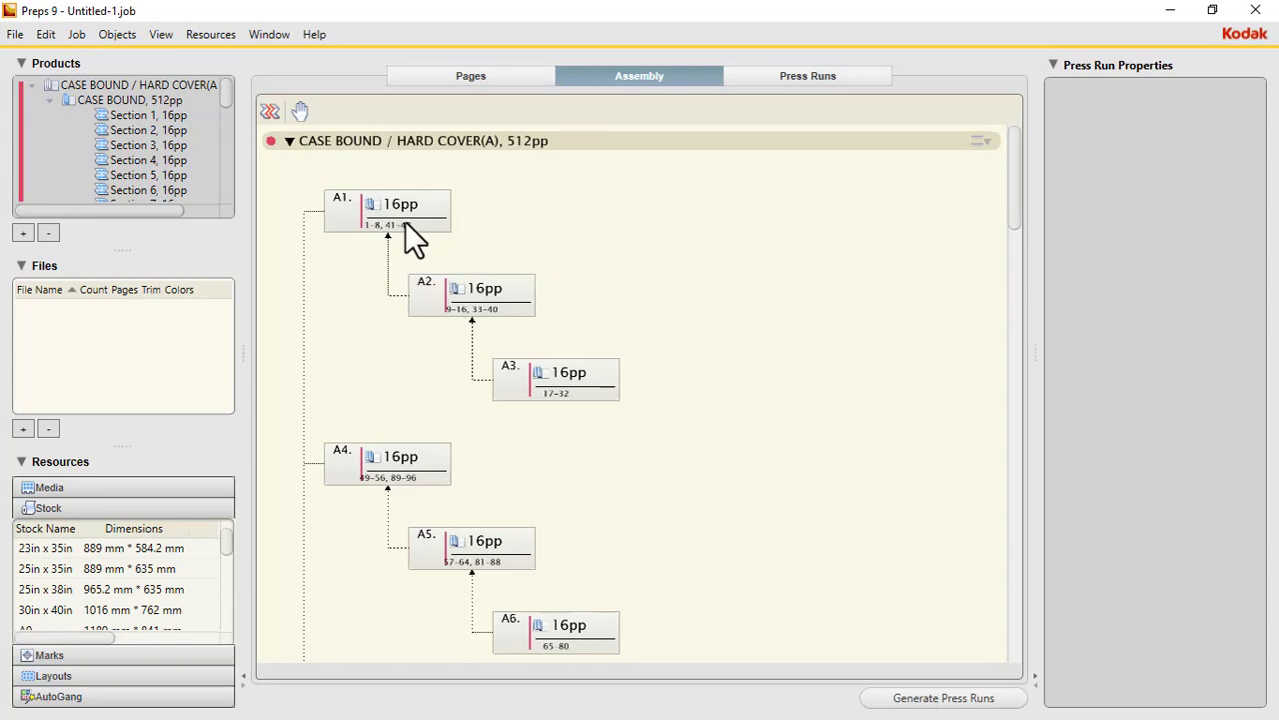
left_click(803, 76)
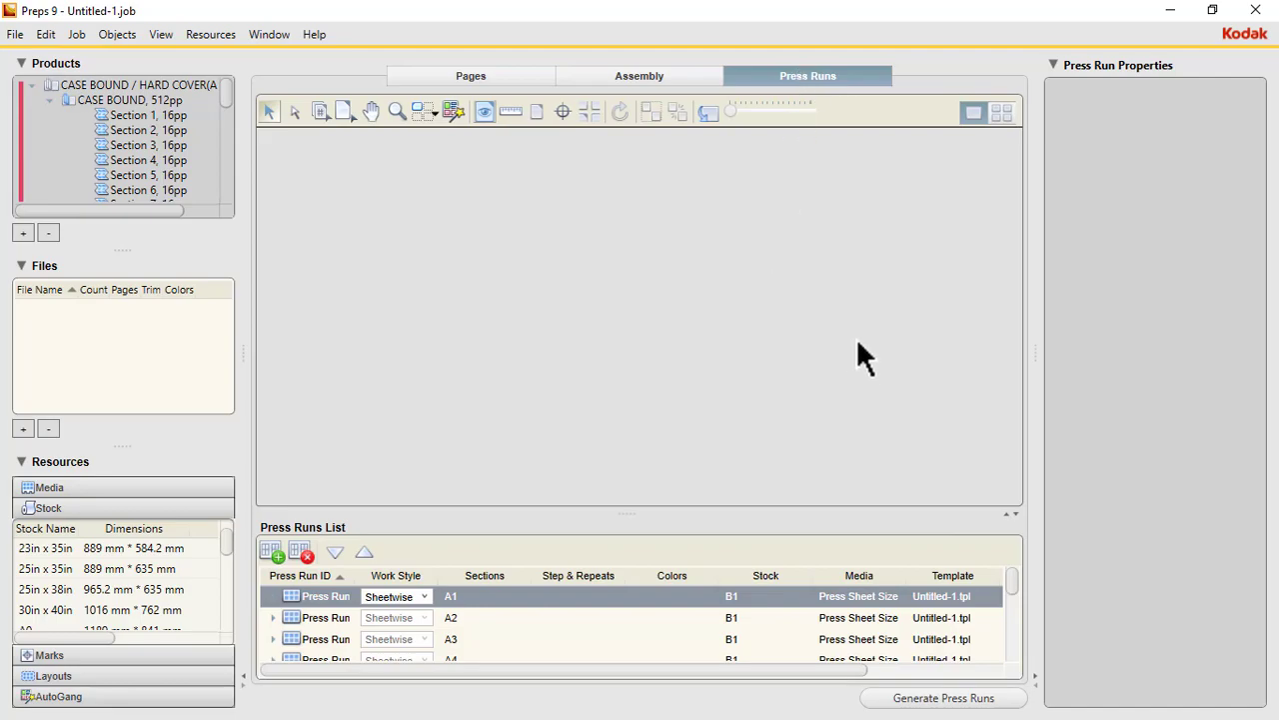
left_click(509, 619)
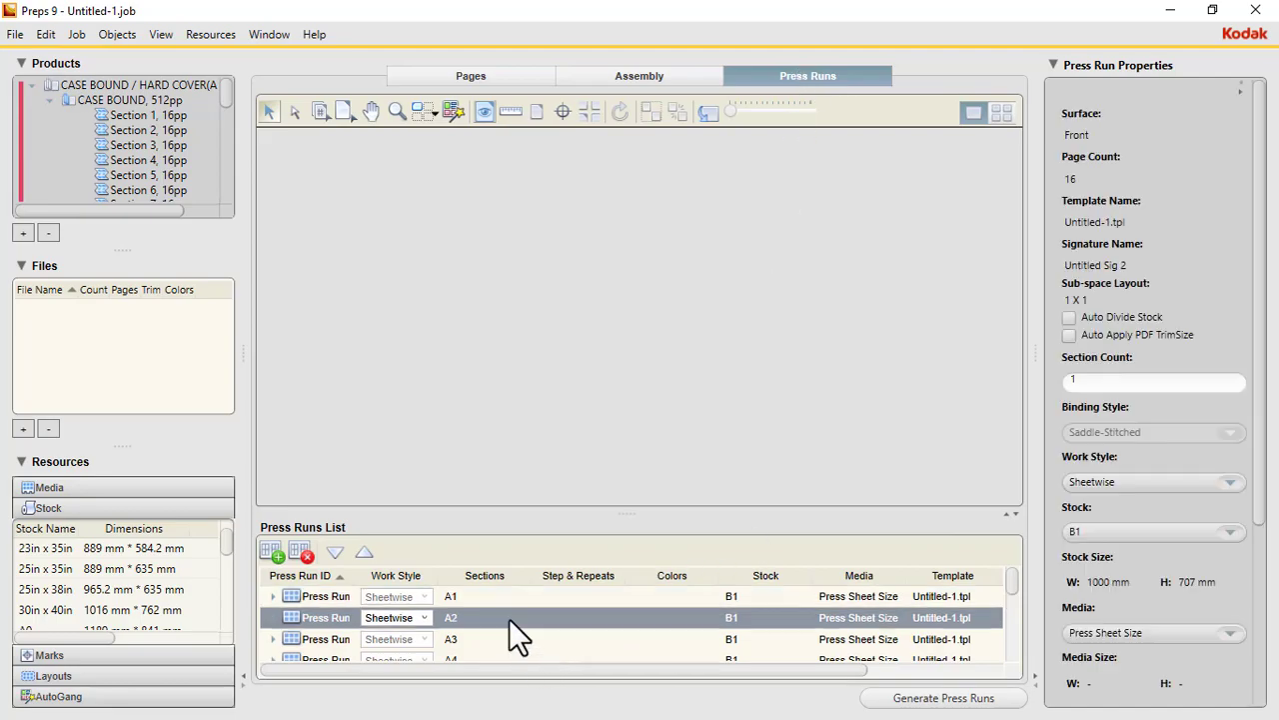
left_click(502, 599)
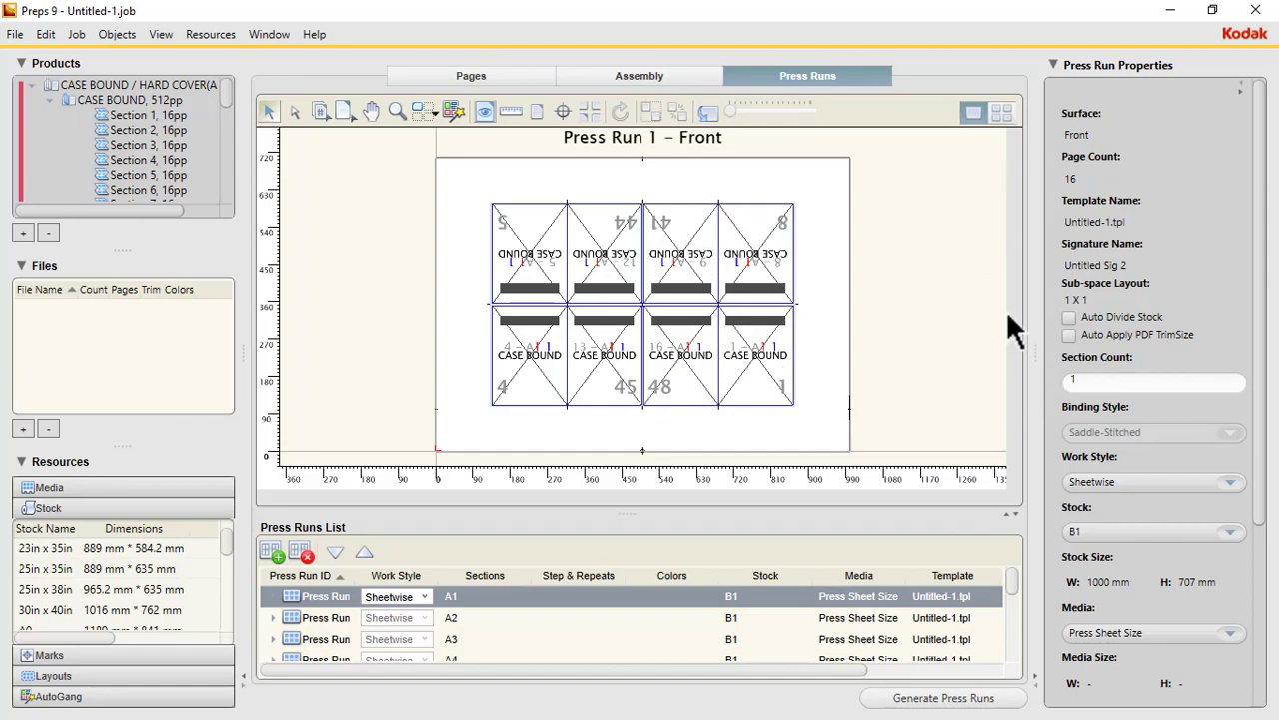
left_click(83, 32)
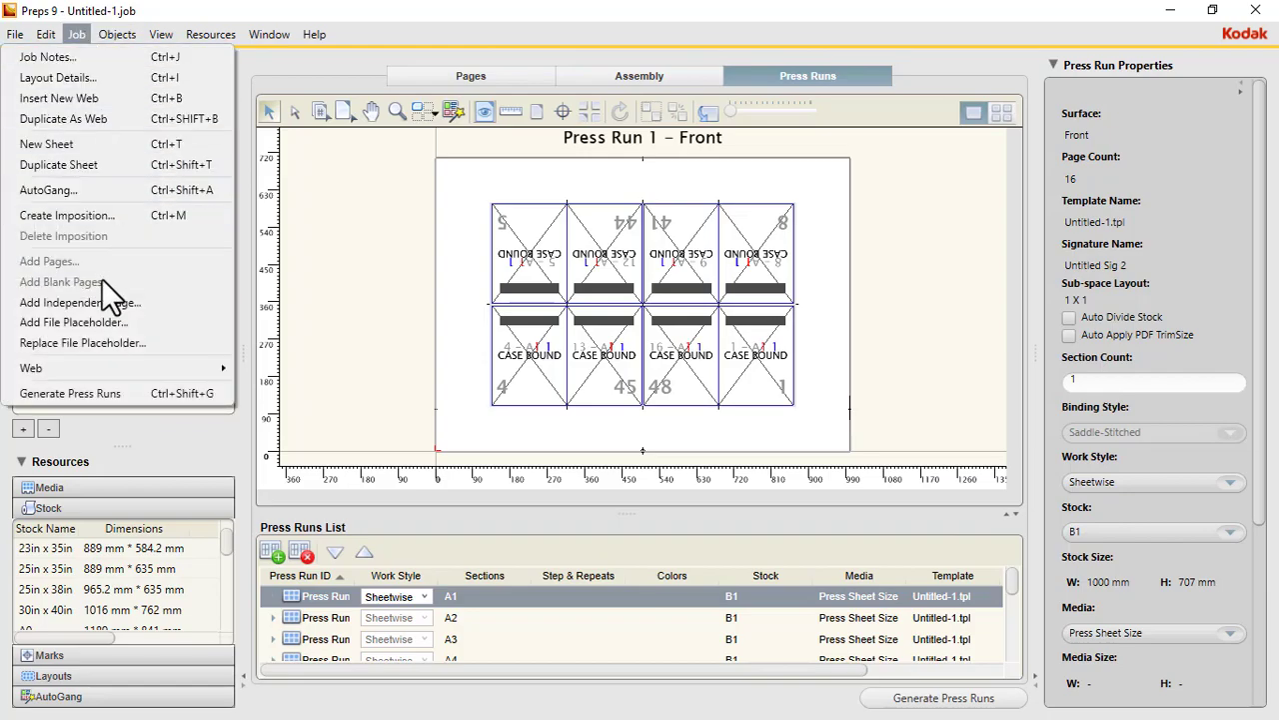
Add a file placeholder named 'LEARNING PREPS STEP BY STEP' with 512 pages
left_click(101, 320)
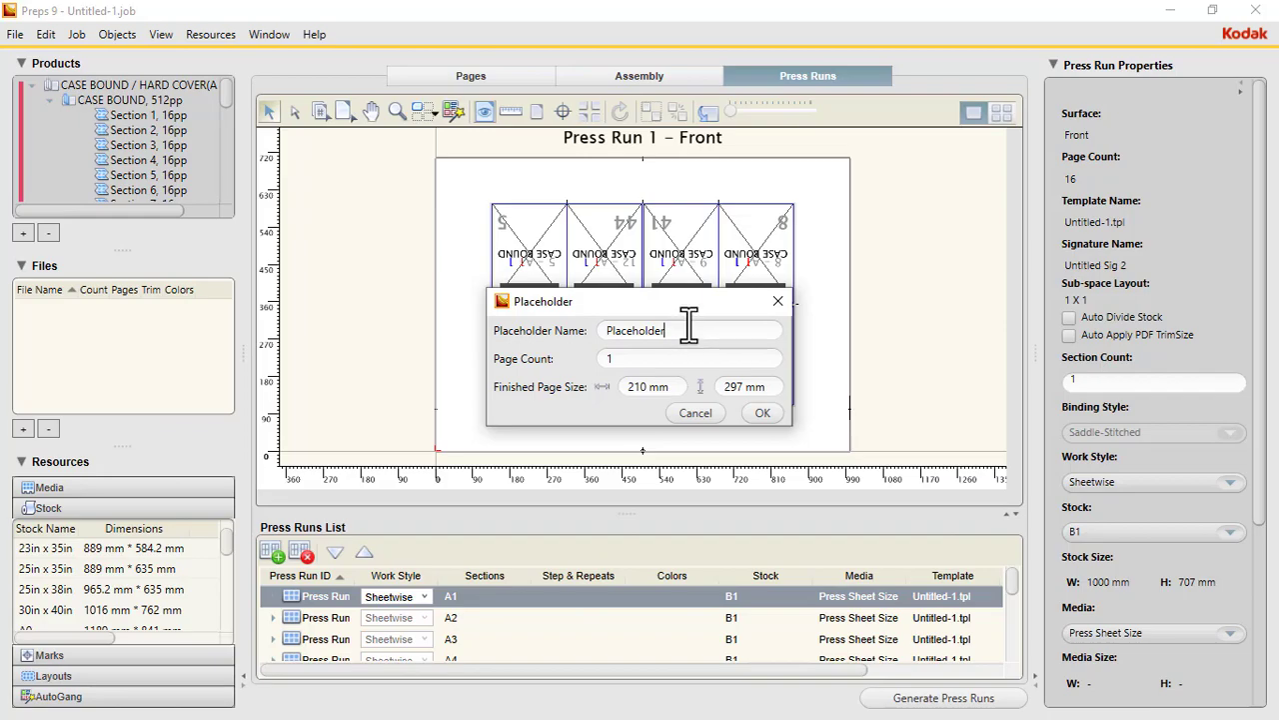
left_click_drag(689, 325, 464, 328)
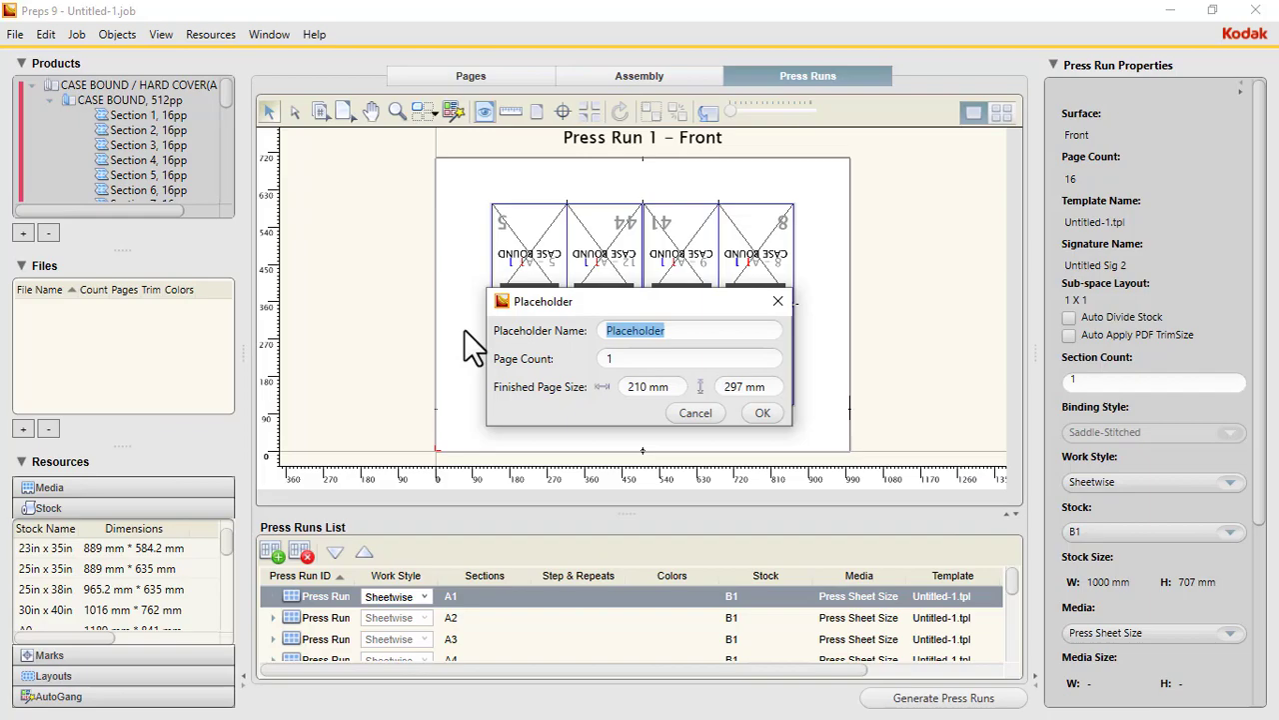
key("BackSpace")
type("LEARNING P")
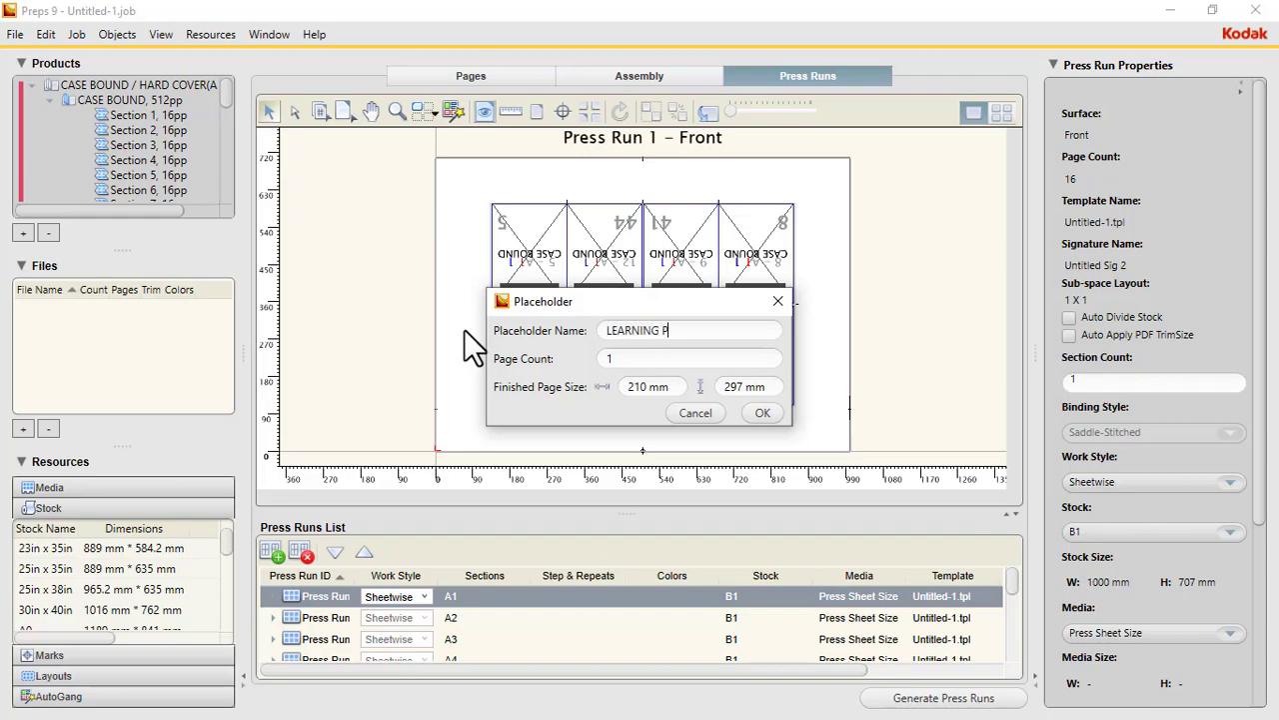
type("REPS STEP BY STEP")
key("Tab")
type("512")
Set the placeholder's finished size to 180 × 240 mm and create it
left_click(633, 382)
left_click_drag(633, 382, 680, 385)
type("180")
key("BackSpace")
key("BackSpace")
key("BackSpace")
key("BackSpace")
key("BackSpace")
key("BackSpace")
key("BackSpace")
key("BackSpace")
key("BackSpace")
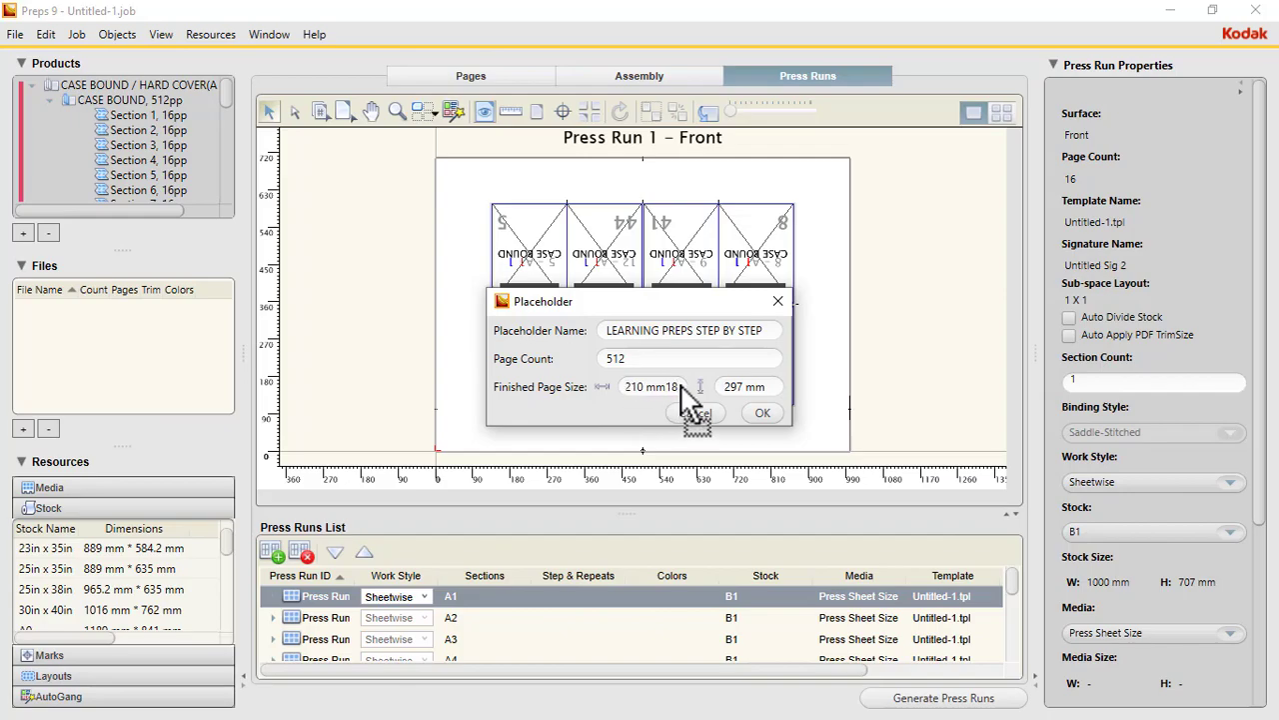
type("180")
key("Tab")
type("240")
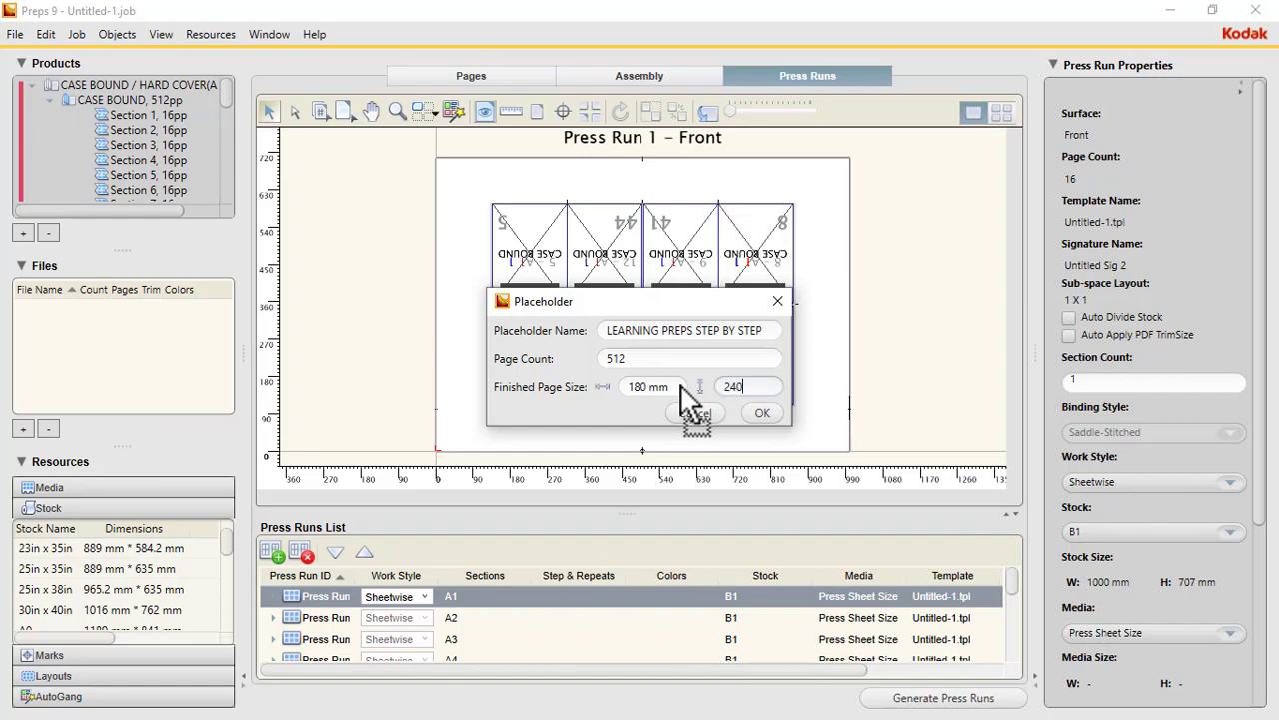
left_click(763, 413)
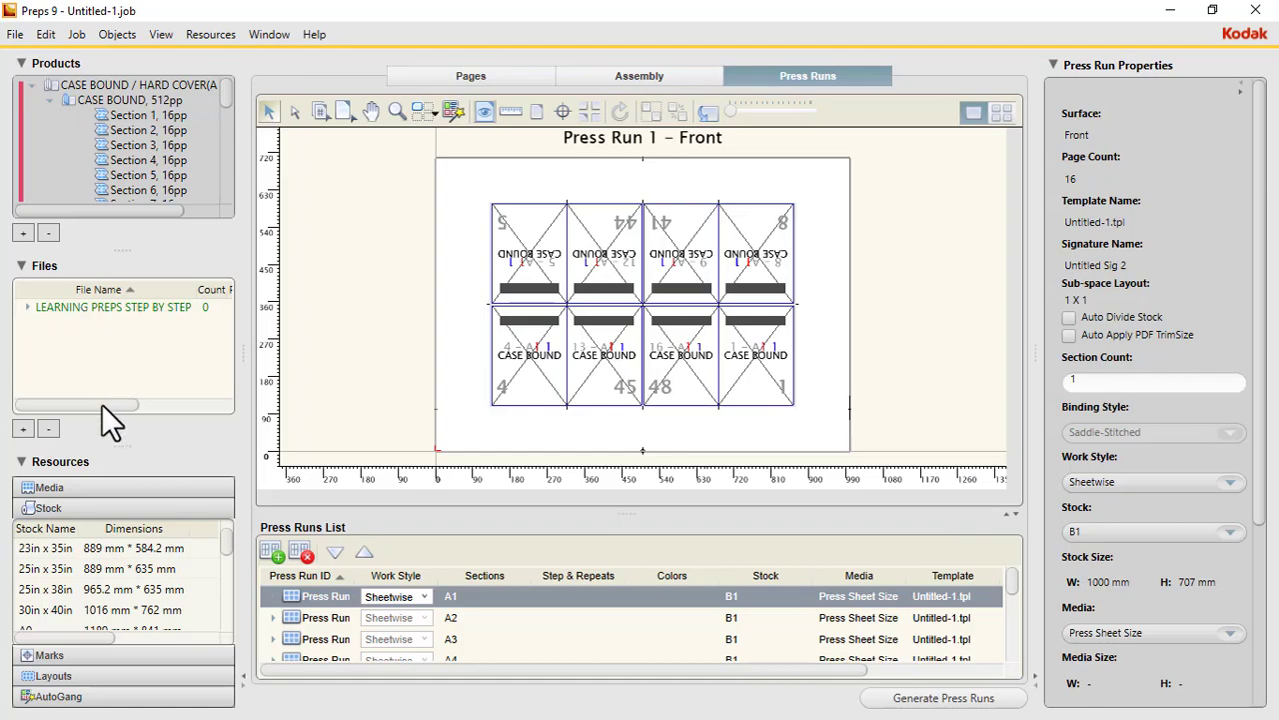
Assign the LEARNING PREPS STEP BY STEP placeholder to the CASE BOUND pages in the enlarged Pages List
left_click_drag(102, 403, 162, 405)
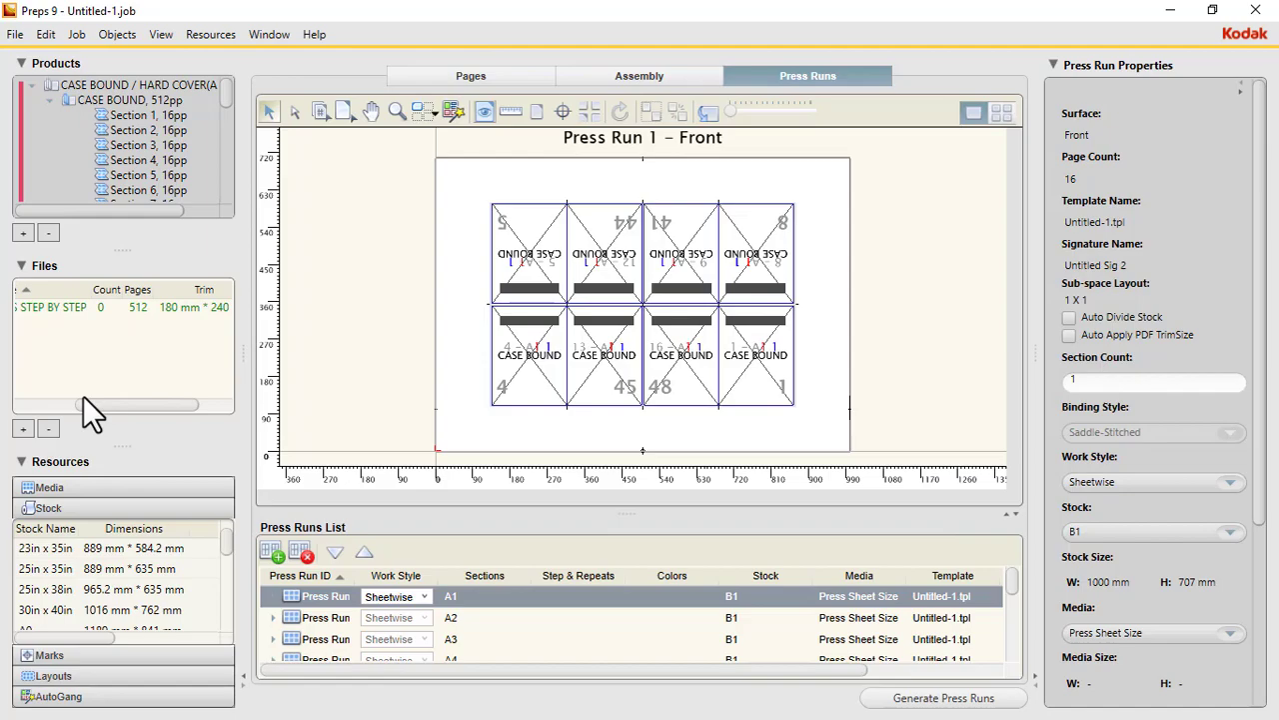
left_click_drag(99, 405, 30, 409)
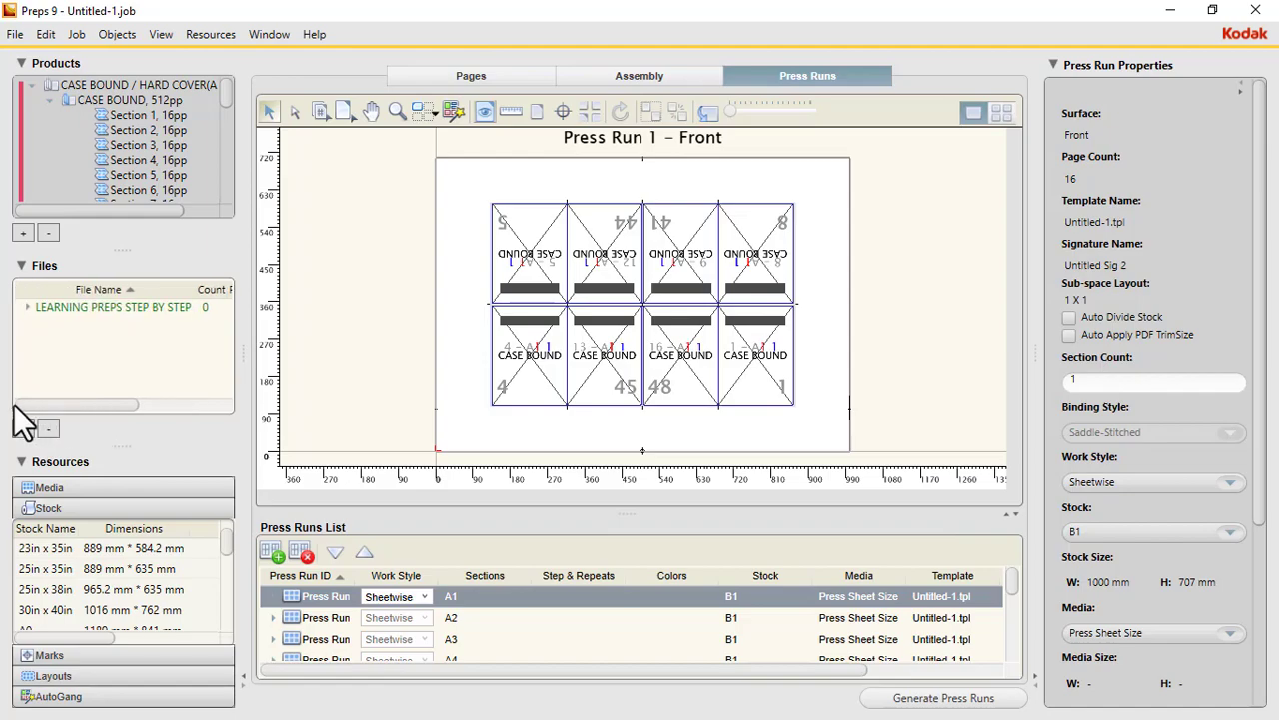
left_click(490, 76)
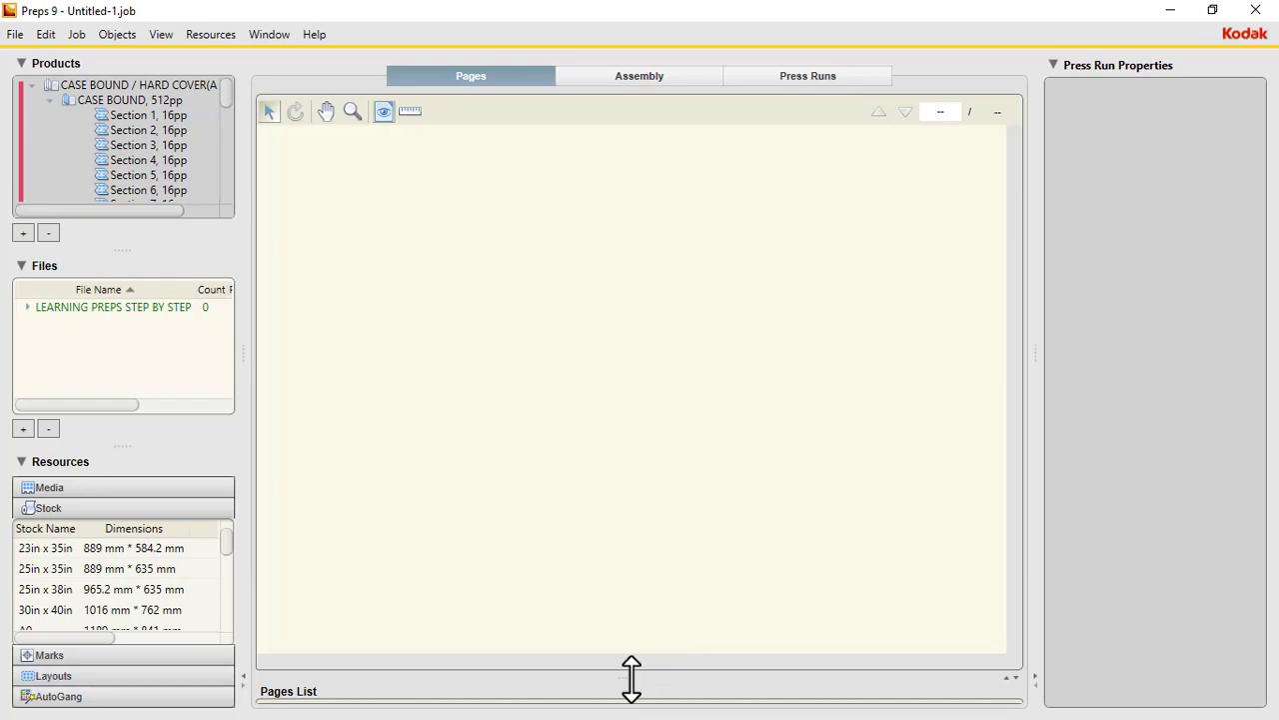
left_click_drag(631, 677, 625, 389)
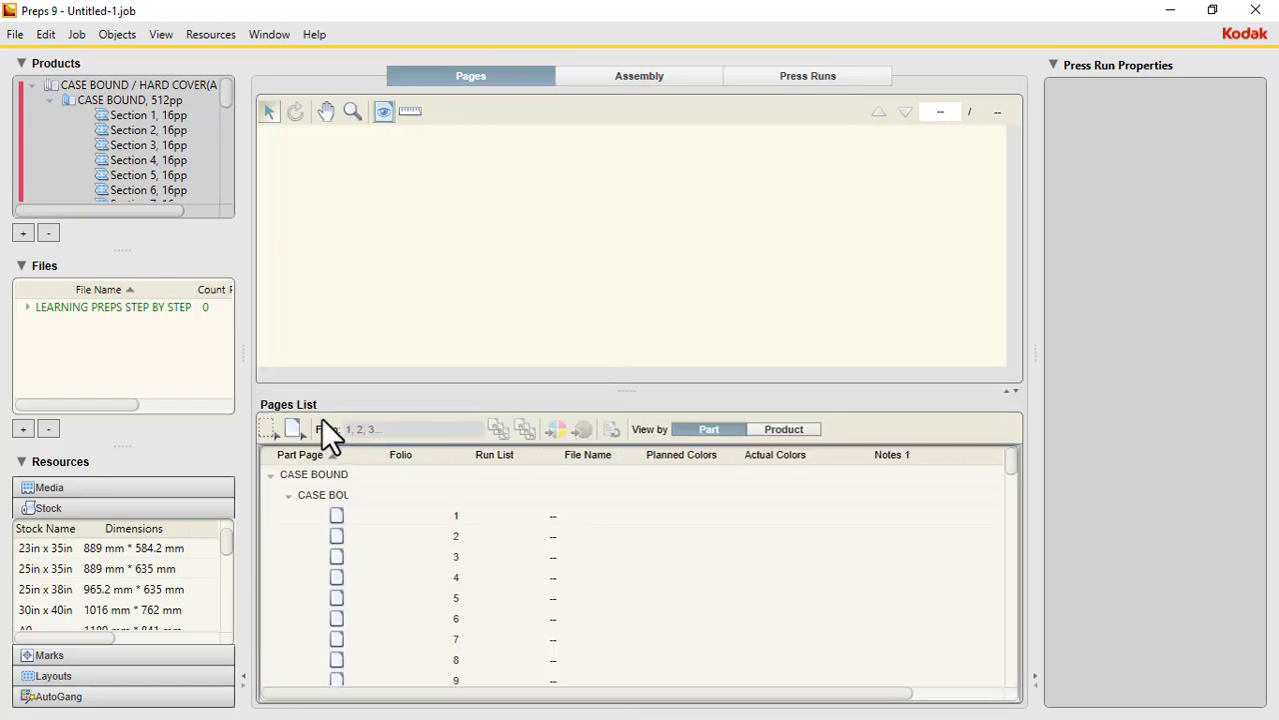
left_click(79, 307)
left_click_drag(80, 306, 390, 528)
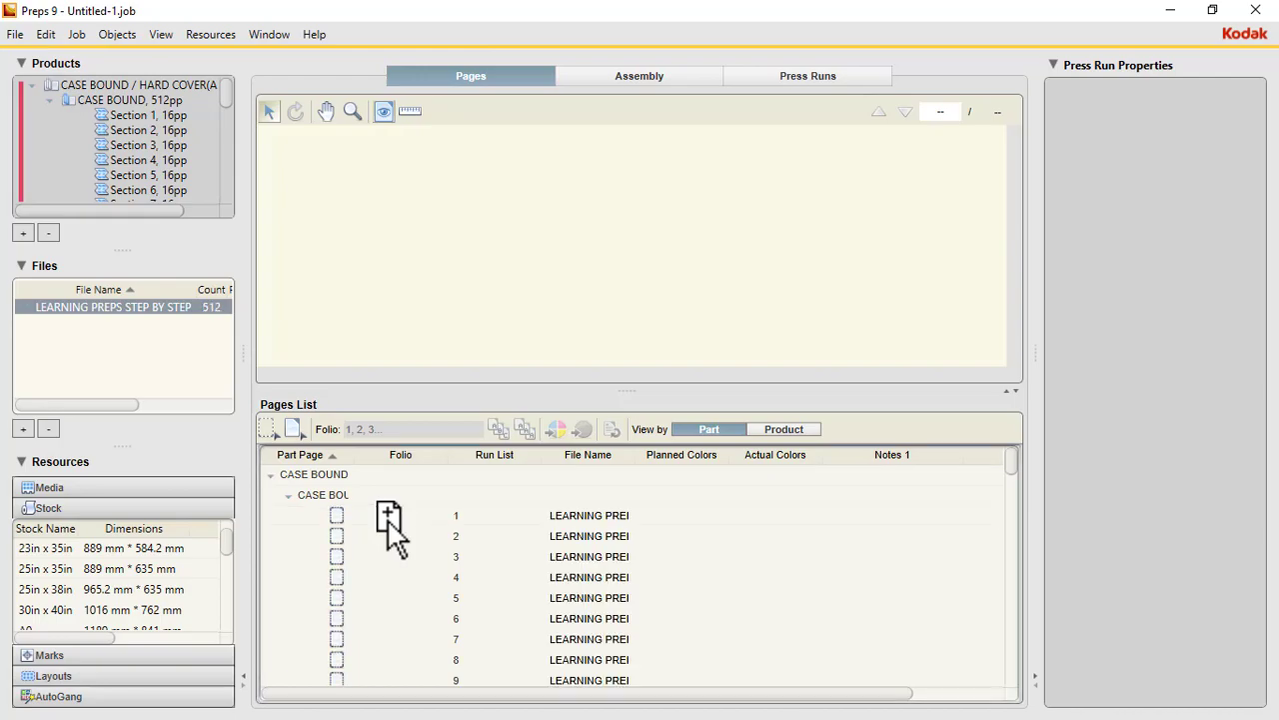
Check pages 1, 3, 4 and 512 of the CASE BOUND run list
left_click(646, 517)
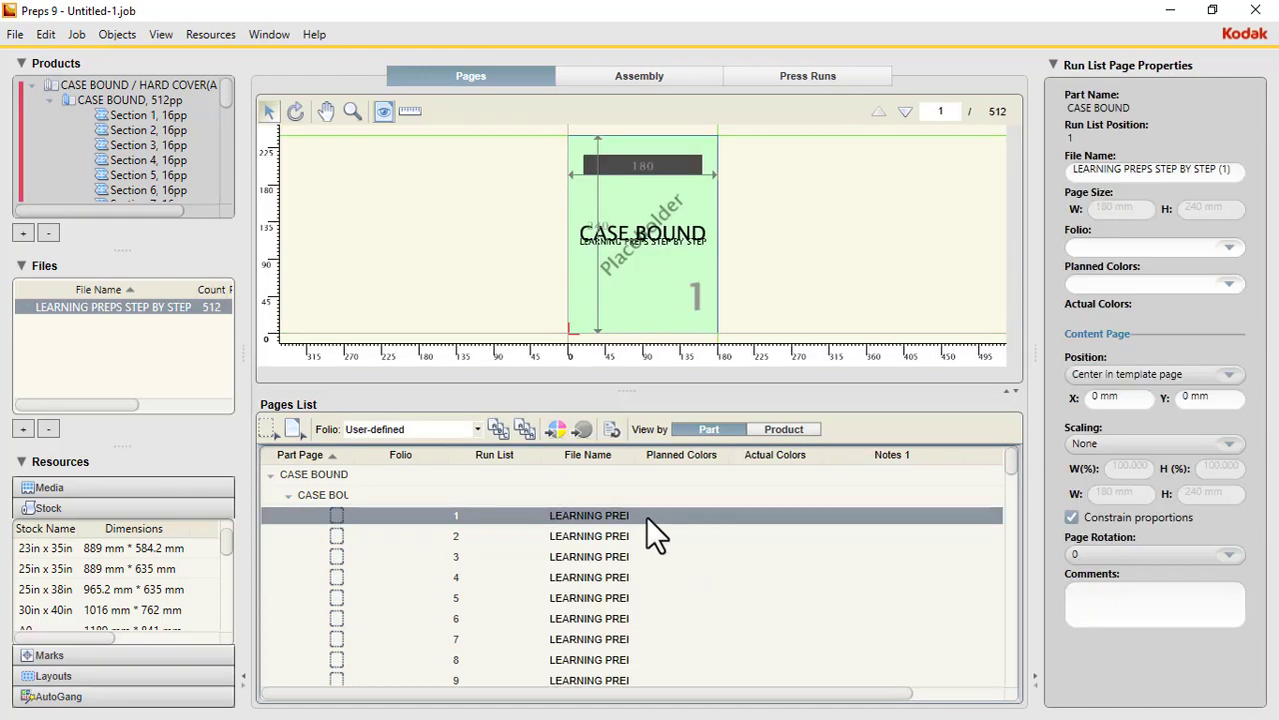
left_click(621, 556)
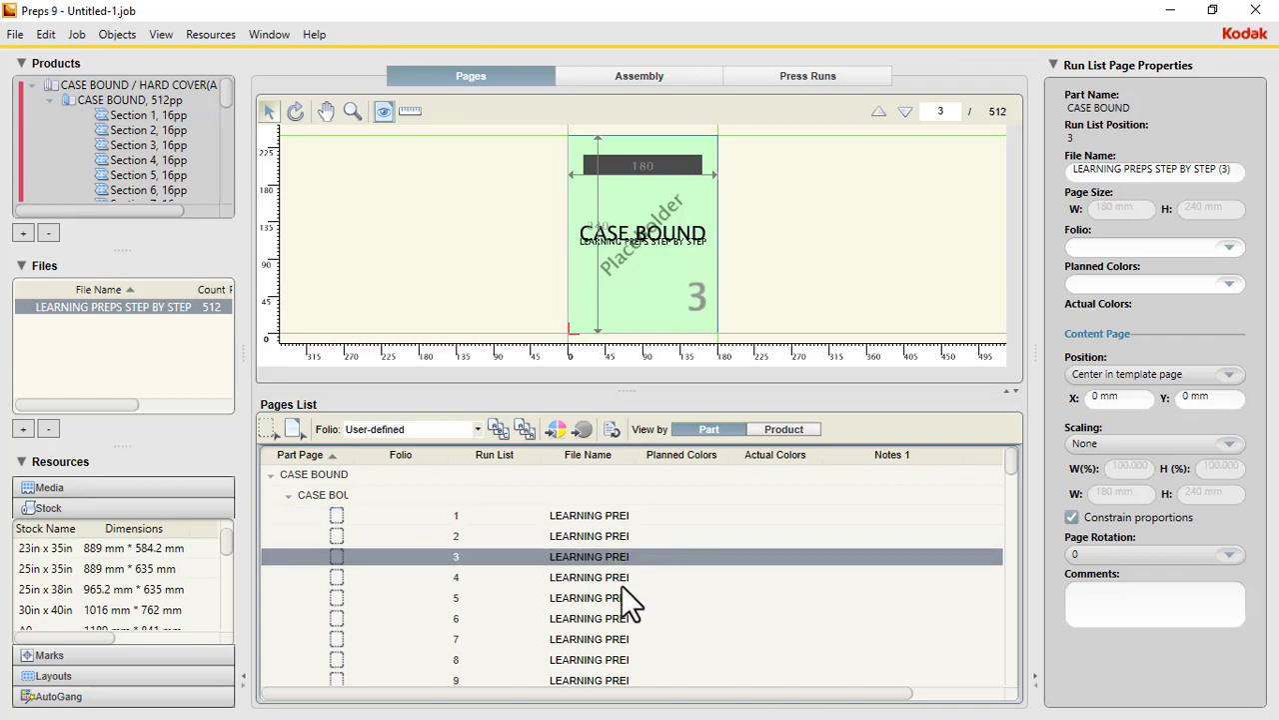
left_click(622, 582)
left_click_drag(1012, 462, 1034, 685)
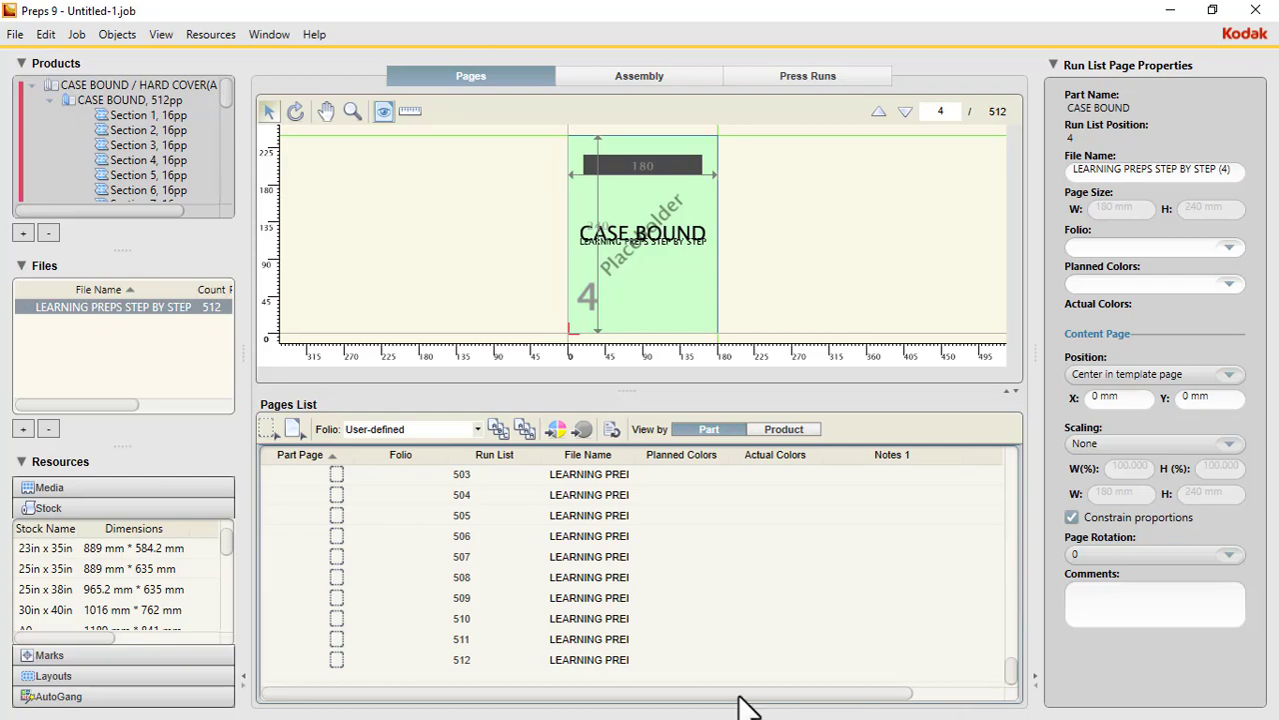
left_click(670, 660)
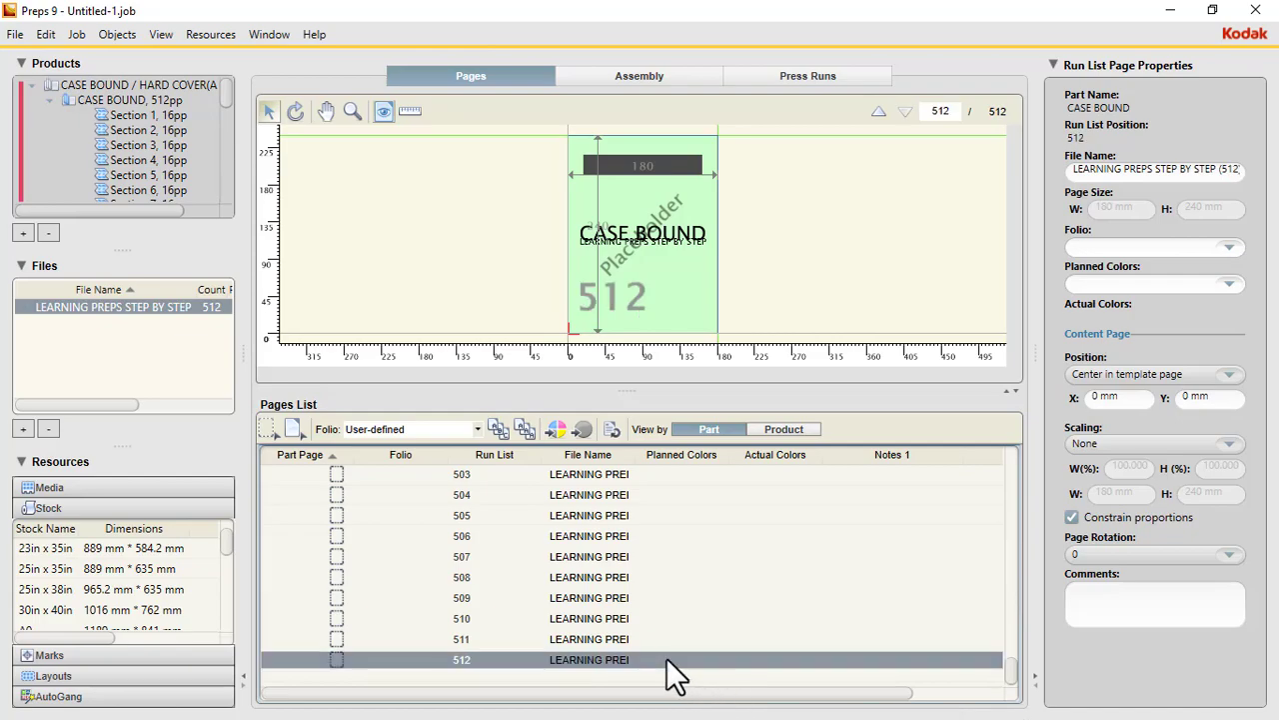
Return to Press Runs, inspect run A1's Run Length unchanged, and expand the Marks resources
left_click(780, 80)
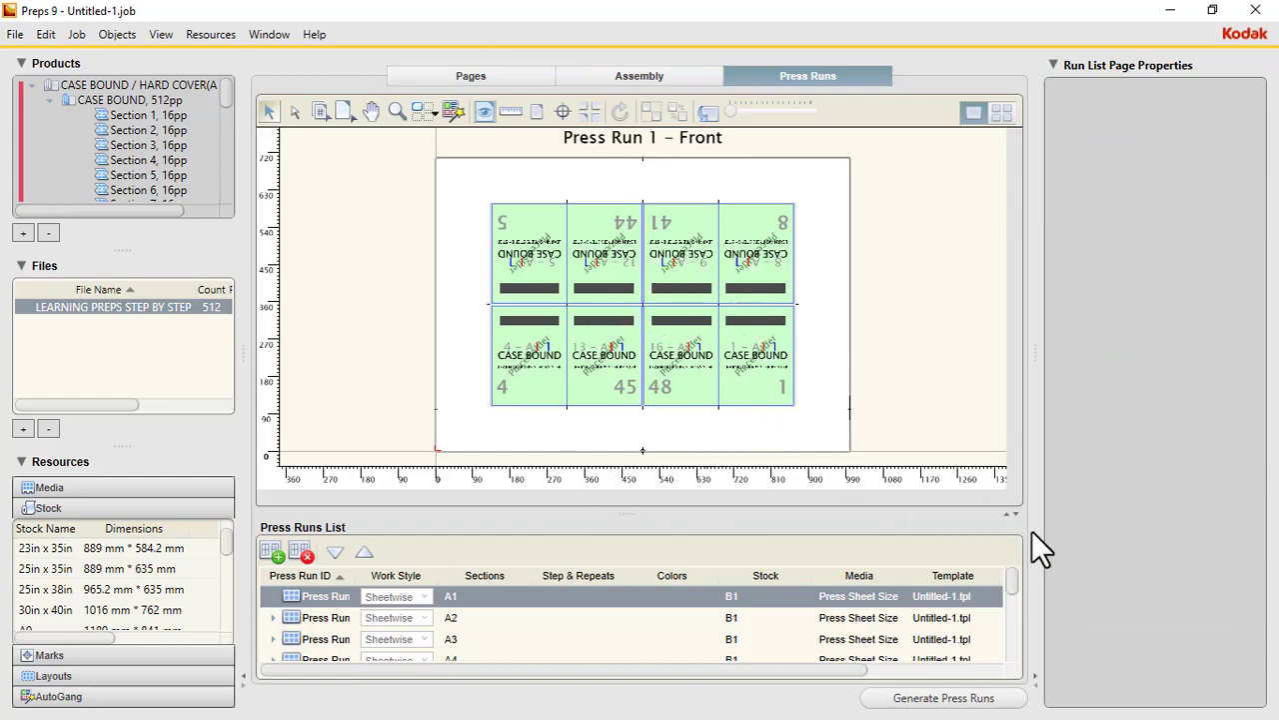
left_click_drag(1010, 577, 1011, 537)
left_click_drag(805, 670, 942, 682)
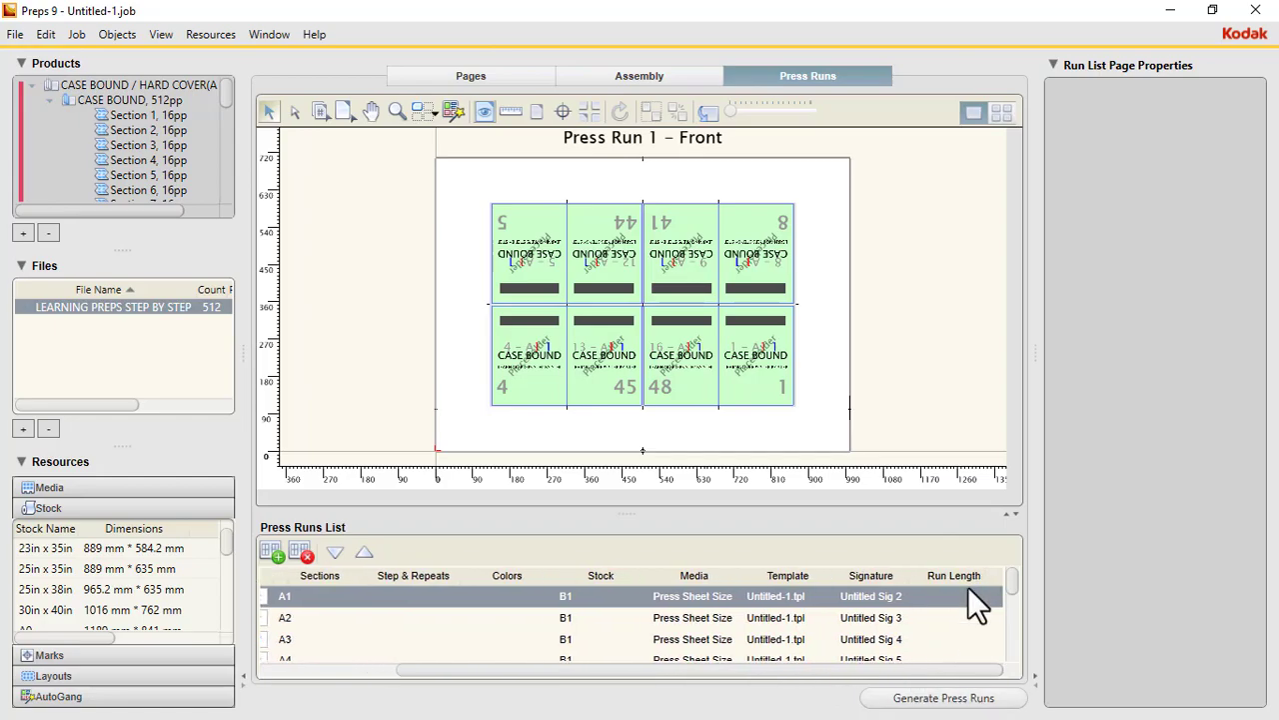
left_click(955, 595)
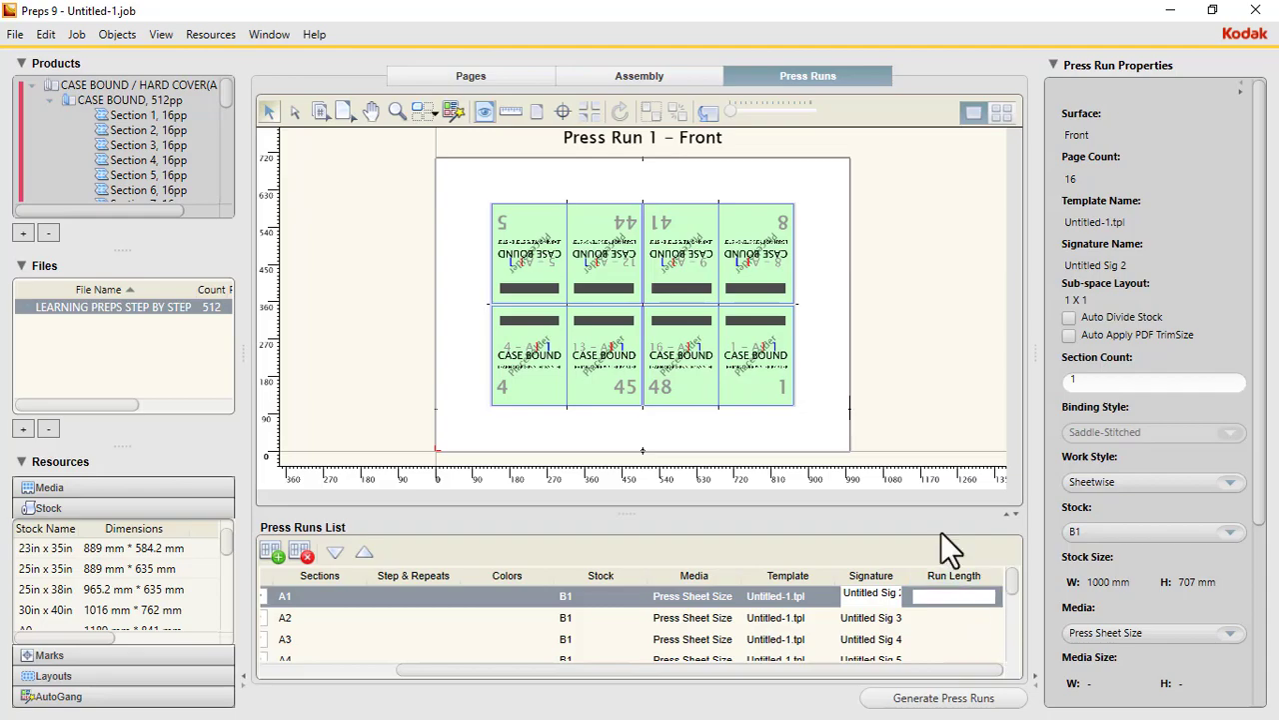
left_click(938, 338)
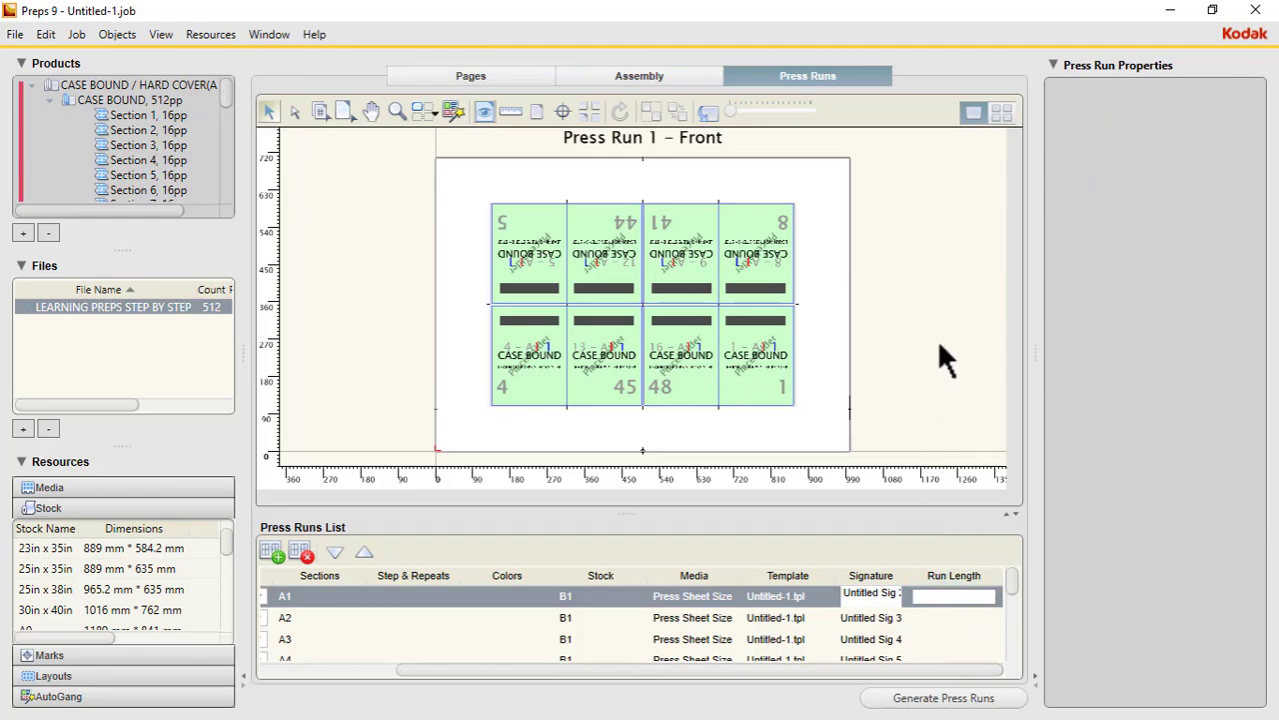
left_click(92, 655)
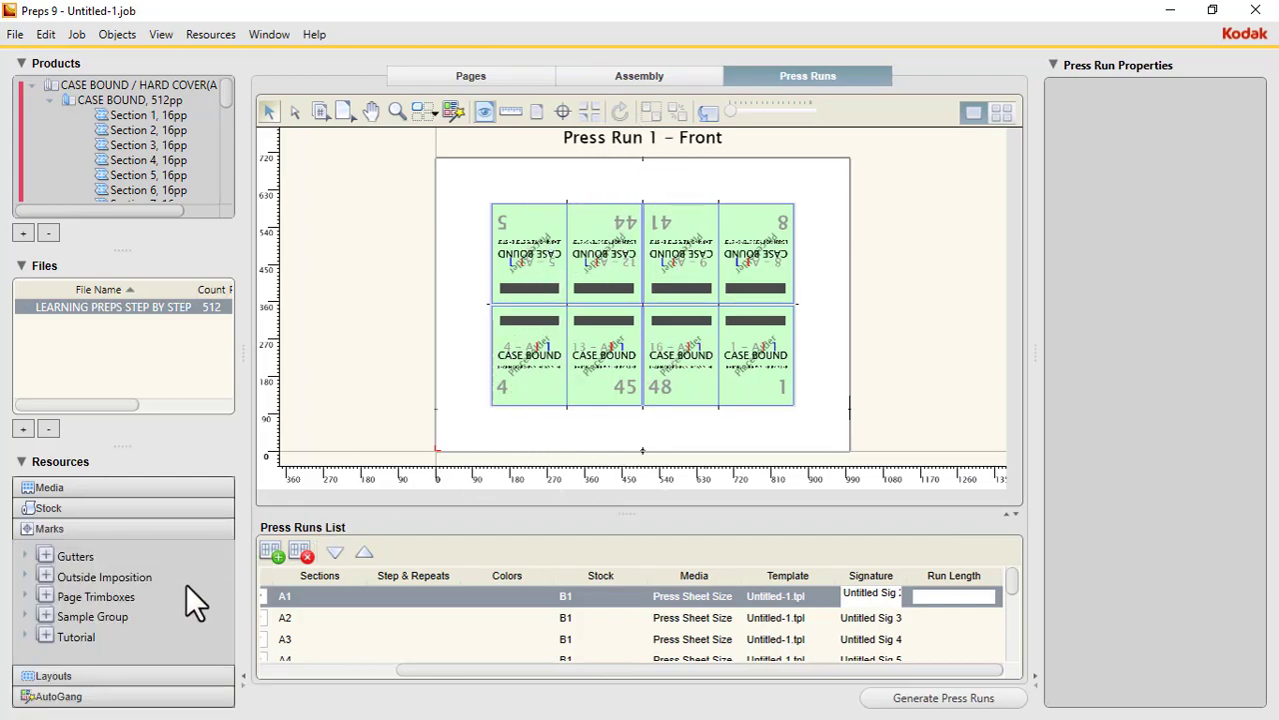
Add the ColorBar.smk mark from the Tutorial group to all press runs
left_click(25, 637)
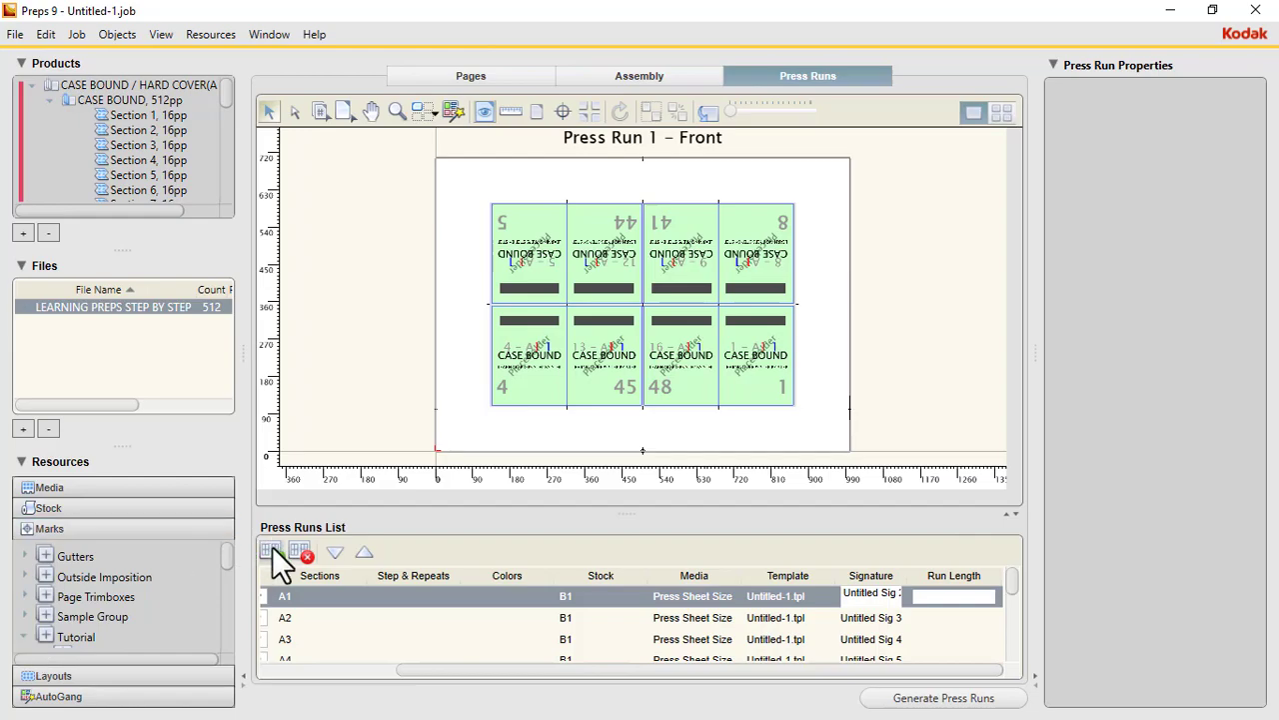
left_click_drag(227, 555, 225, 574)
left_click(122, 591)
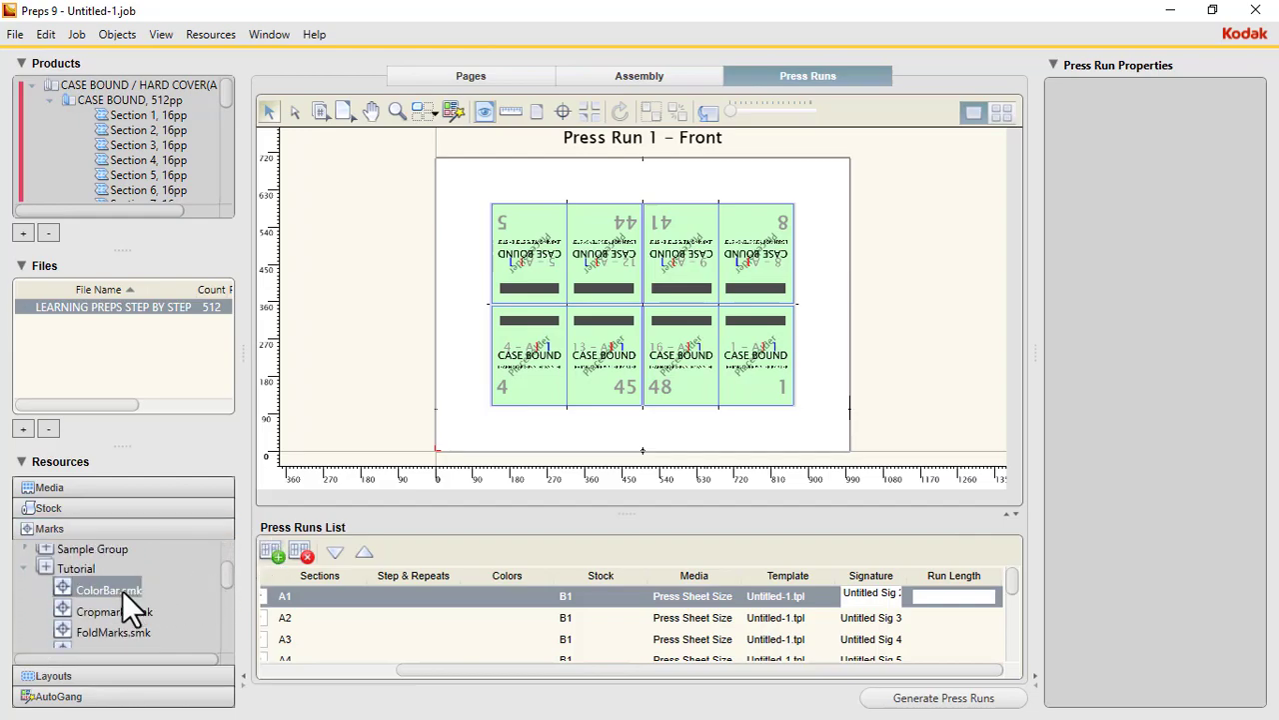
right_click(122, 591)
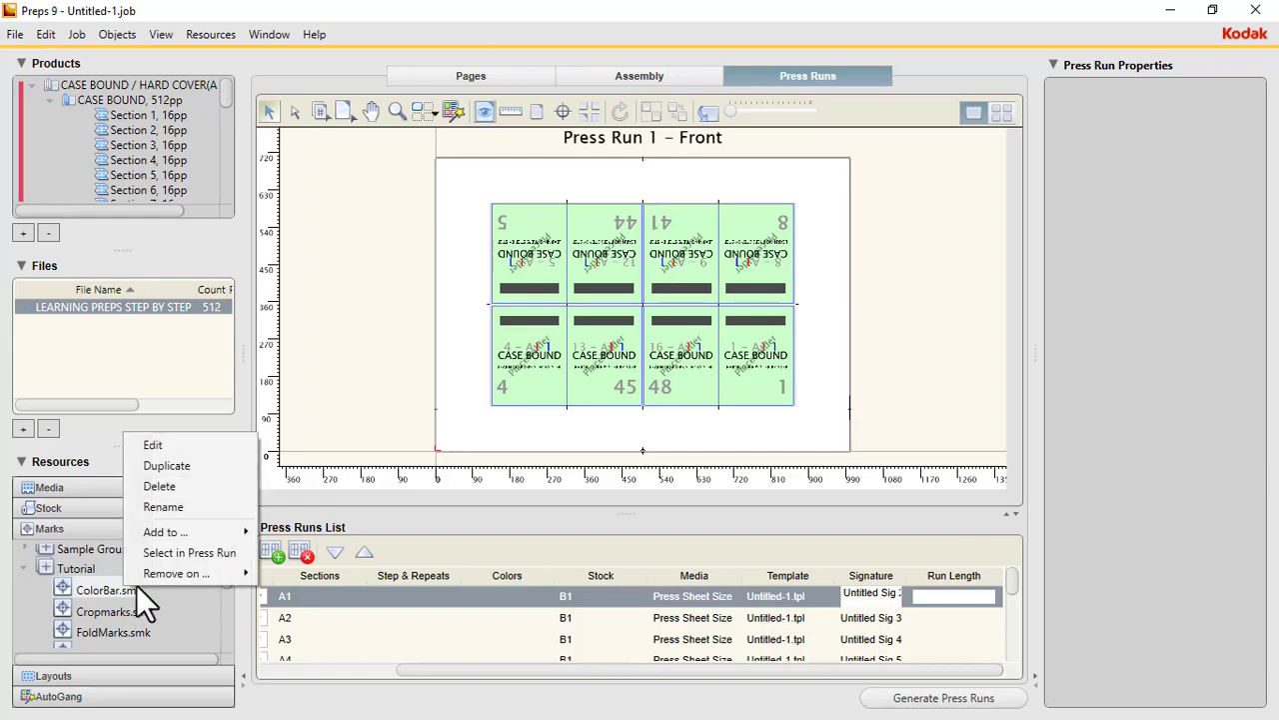
mouse_move(222, 529)
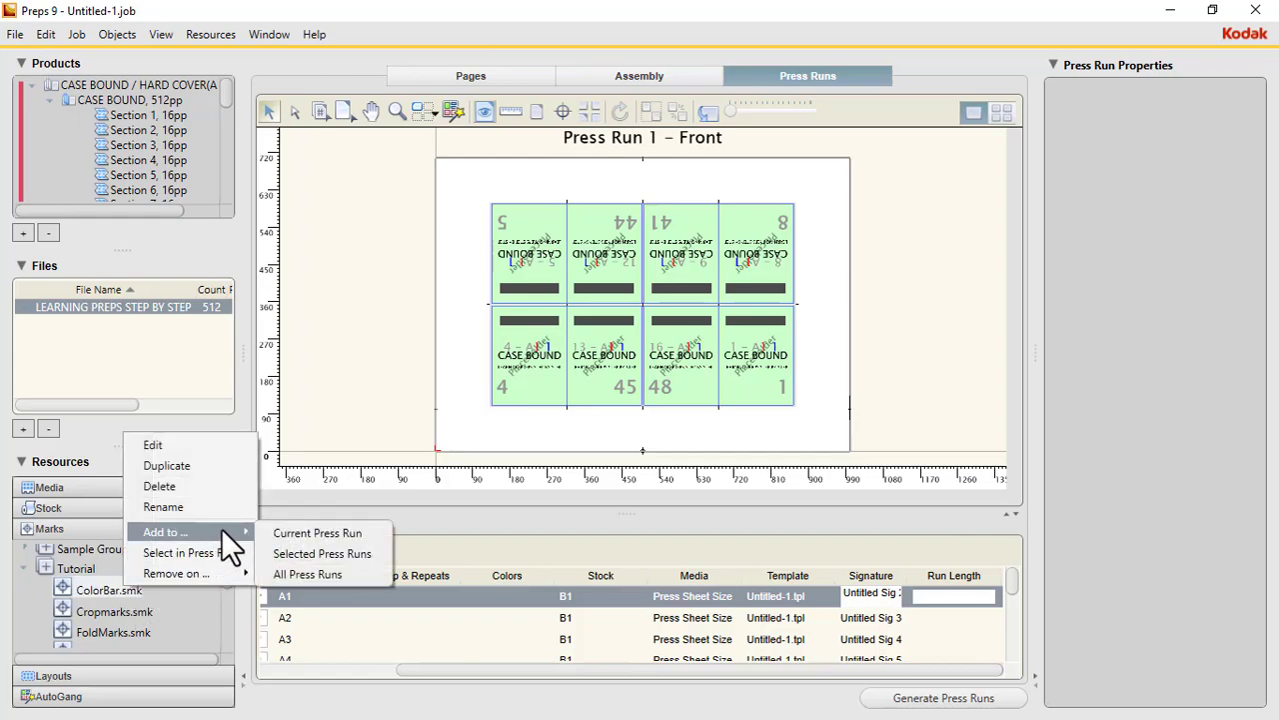
left_click(304, 575)
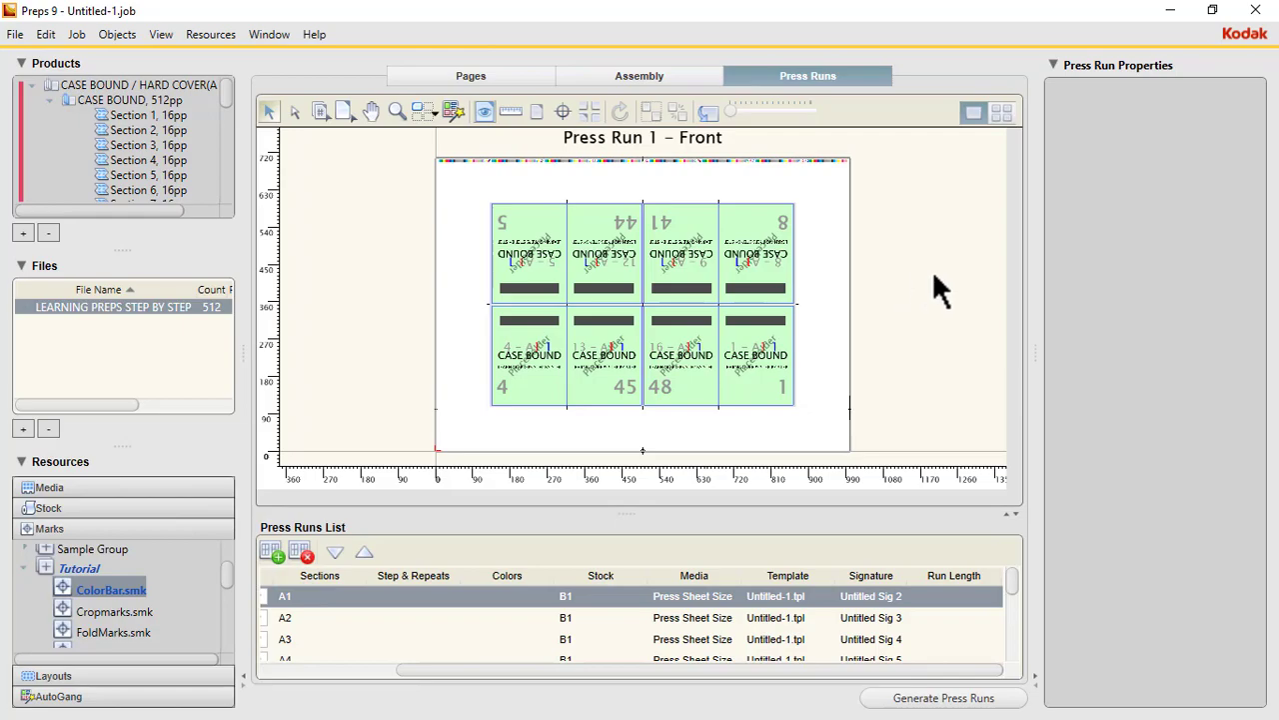
Select the colour bar to see its properties and display Press Runs 2 and 3
left_click(642, 159)
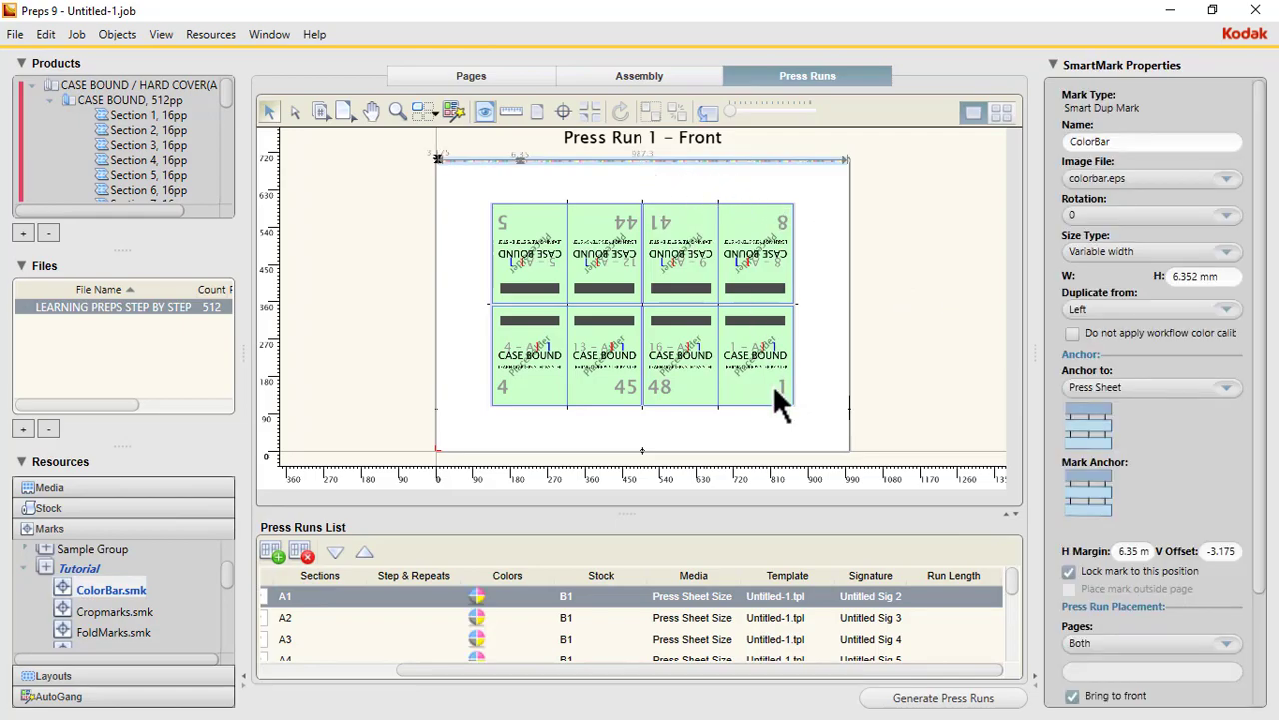
left_click(572, 616)
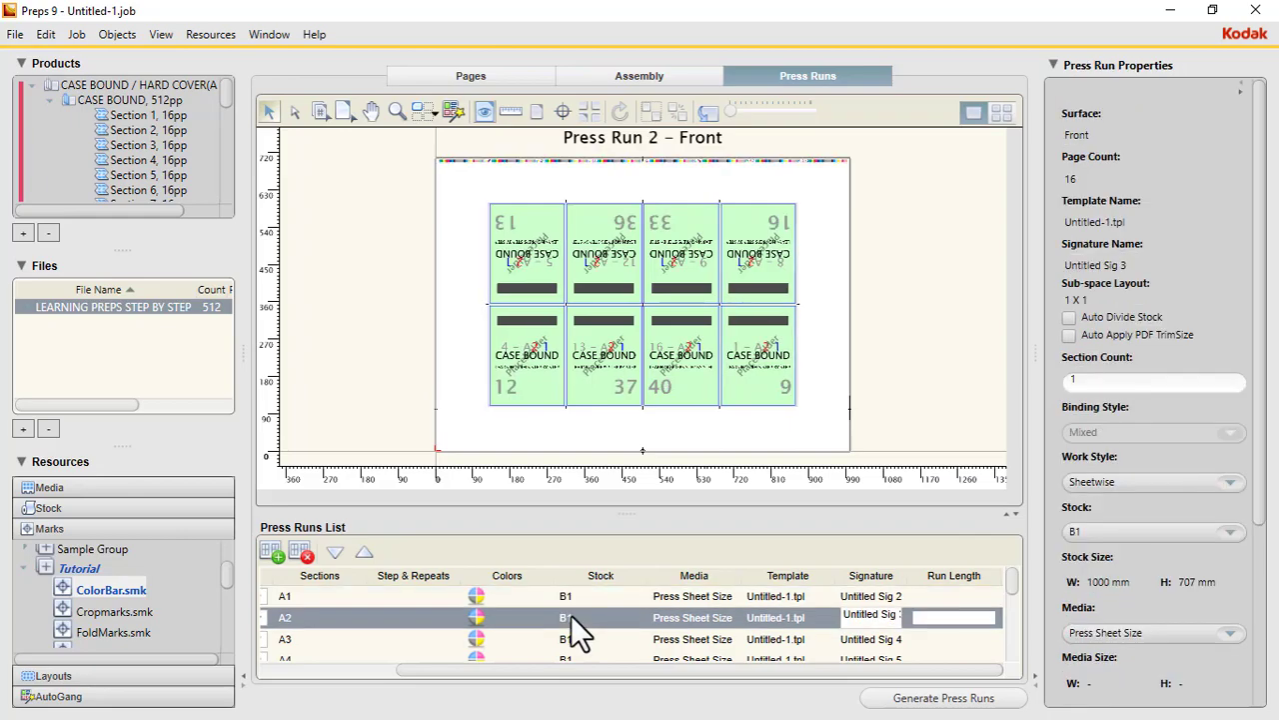
left_click(582, 638)
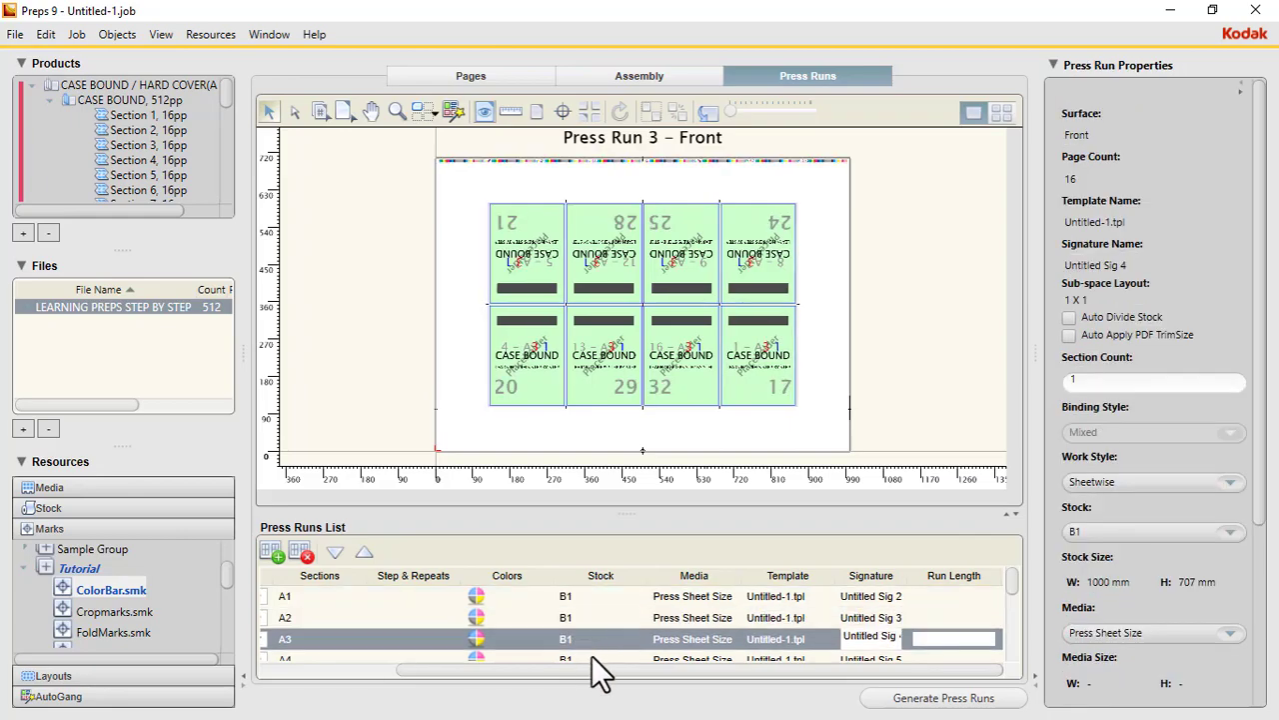
Add the Cropmarks.smk mark to all press runs
right_click(106, 610)
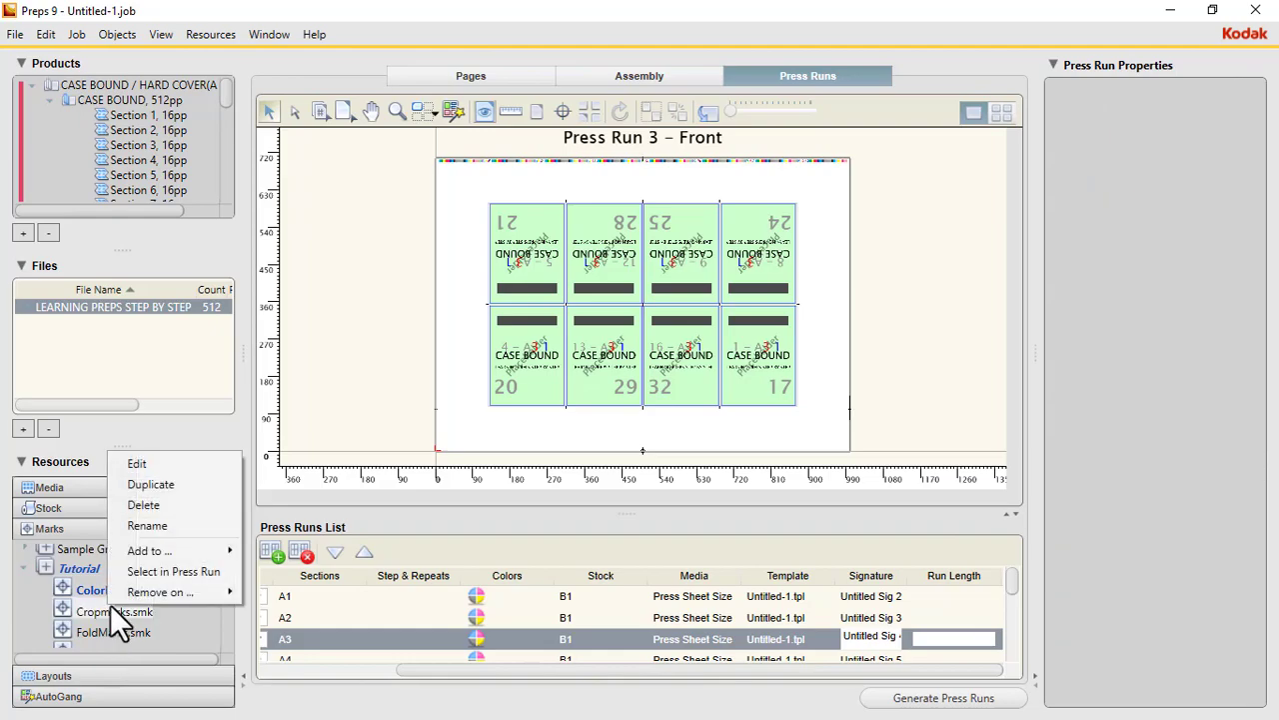
mouse_move(201, 547)
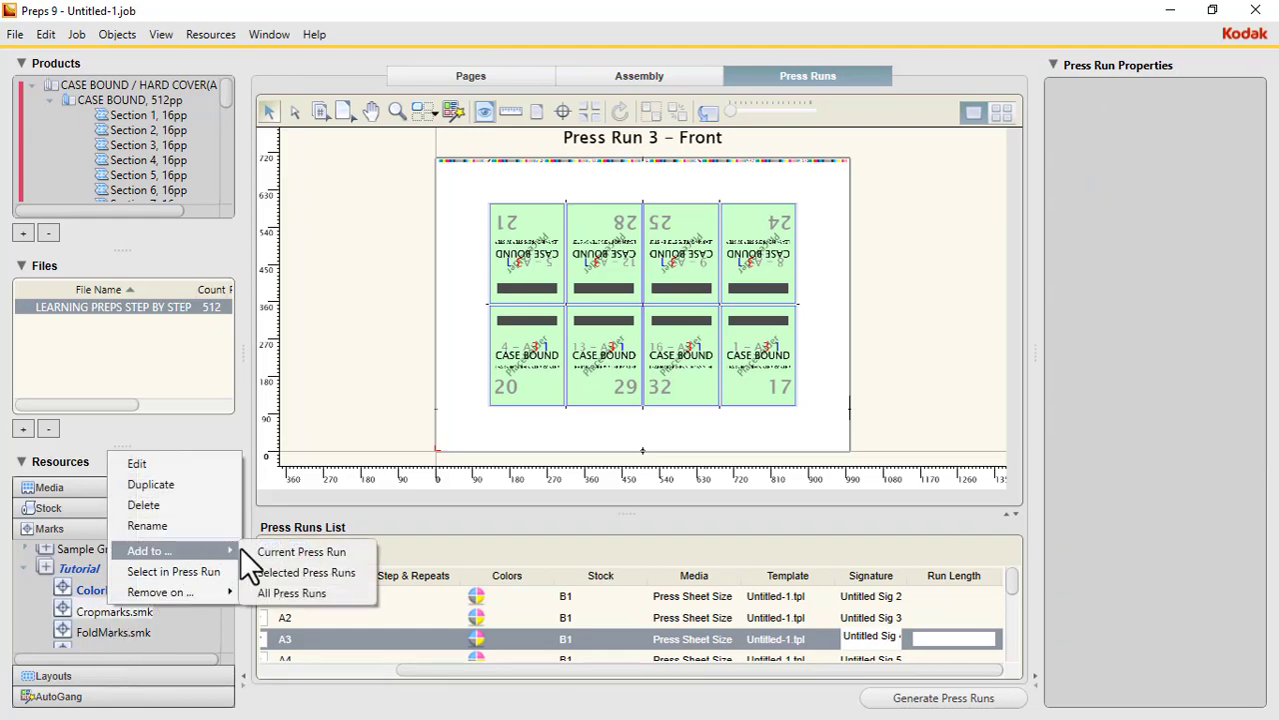
left_click(306, 593)
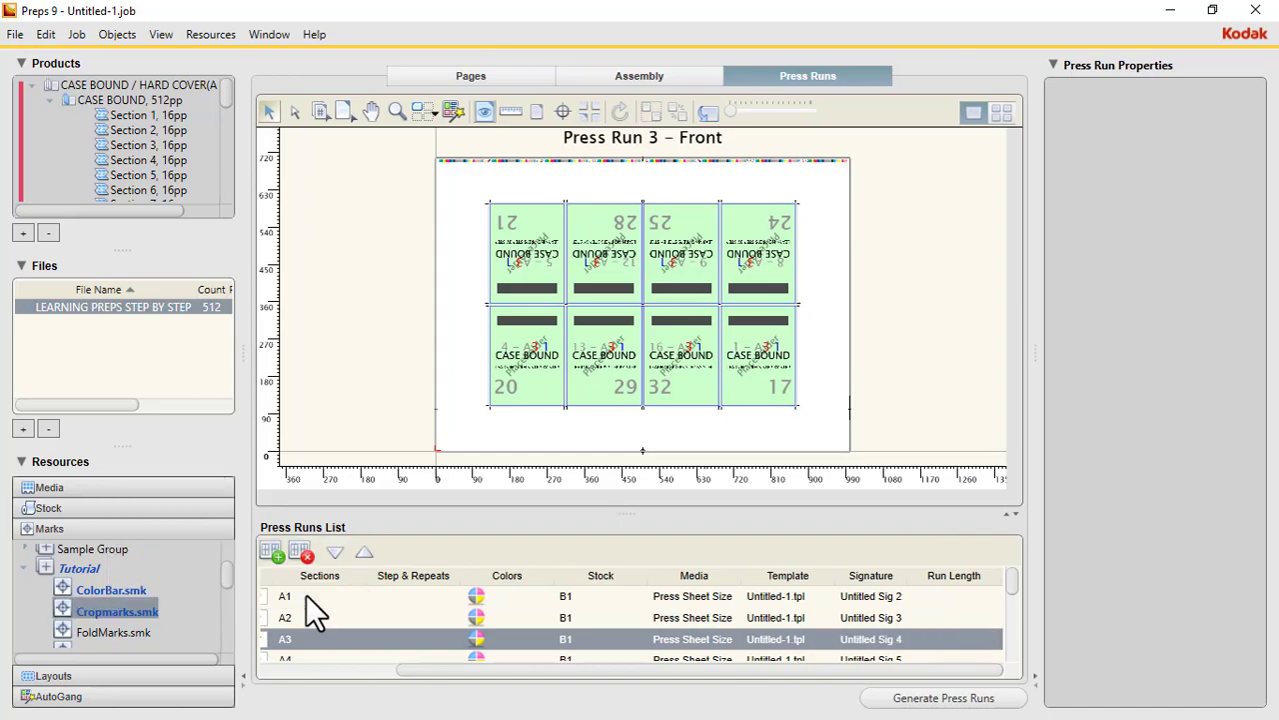
Add the FoldMarks.smk mark to all press runs
left_click(124, 631)
right_click(124, 632)
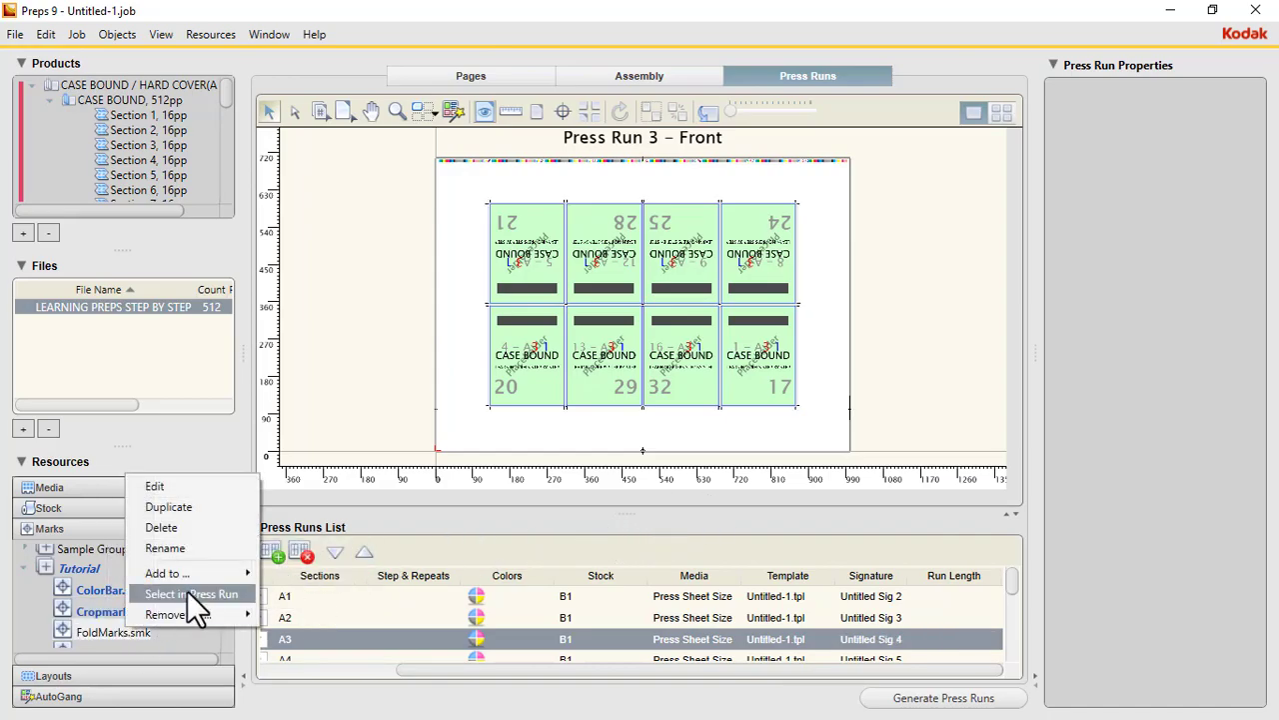
mouse_move(200, 572)
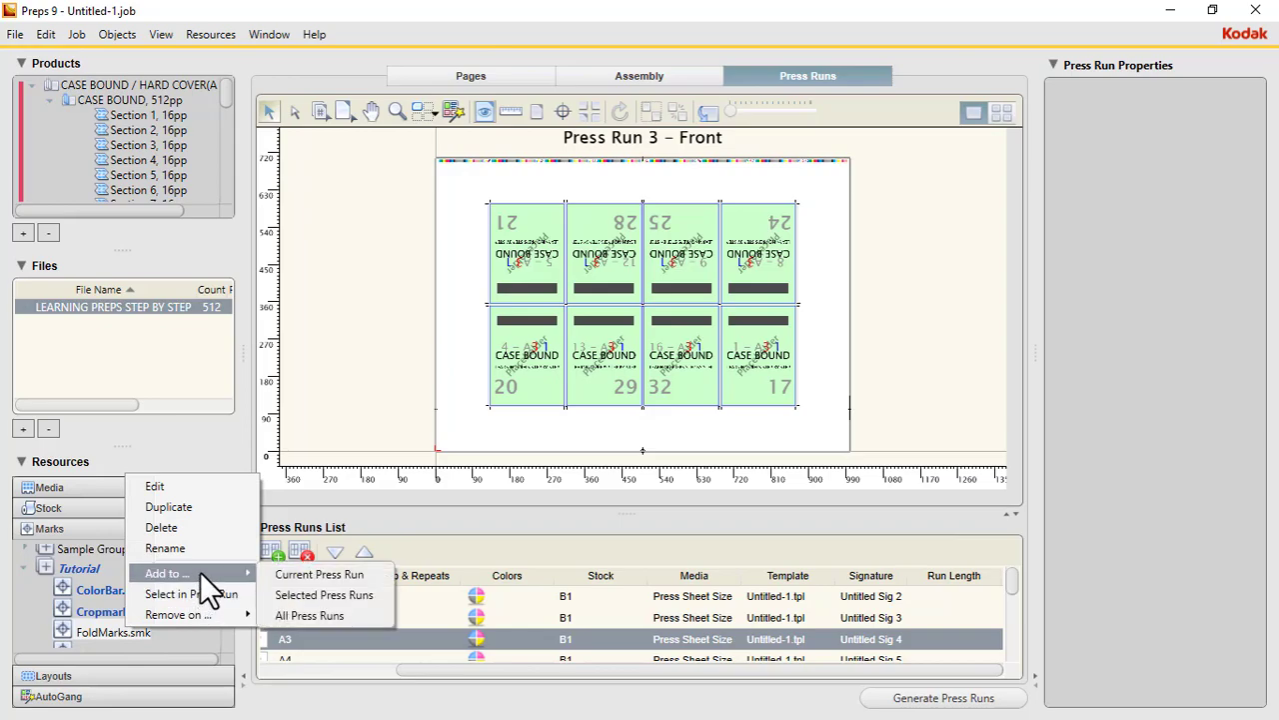
left_click(324, 614)
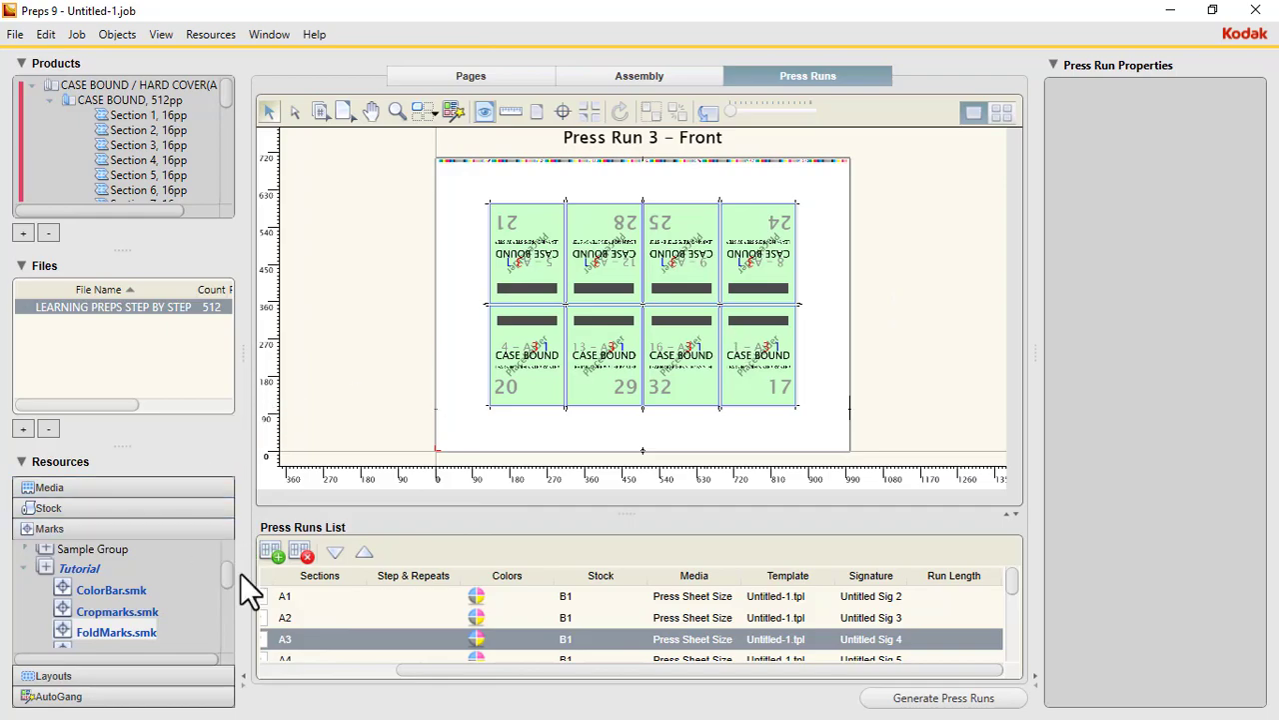
left_click_drag(228, 573, 229, 590)
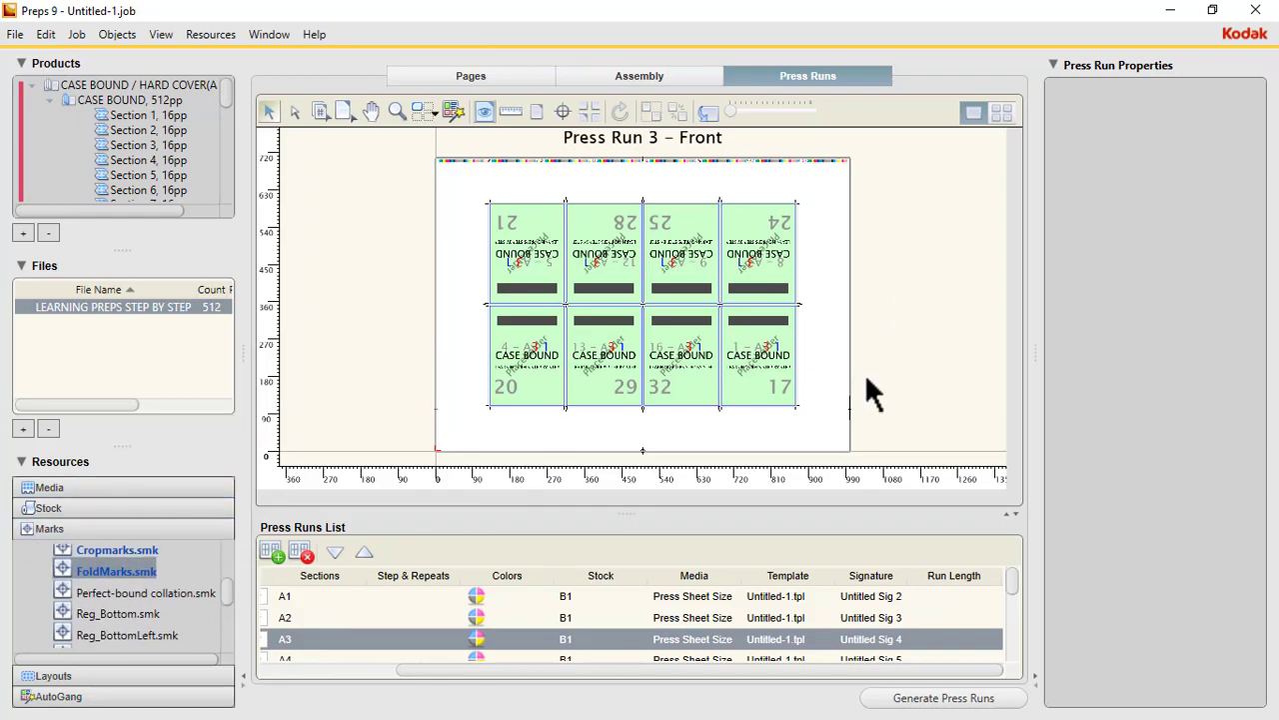
View the Perfect-bound collation mark's settings, show Press Run 1, and zoom in and out on it
double_click(153, 591)
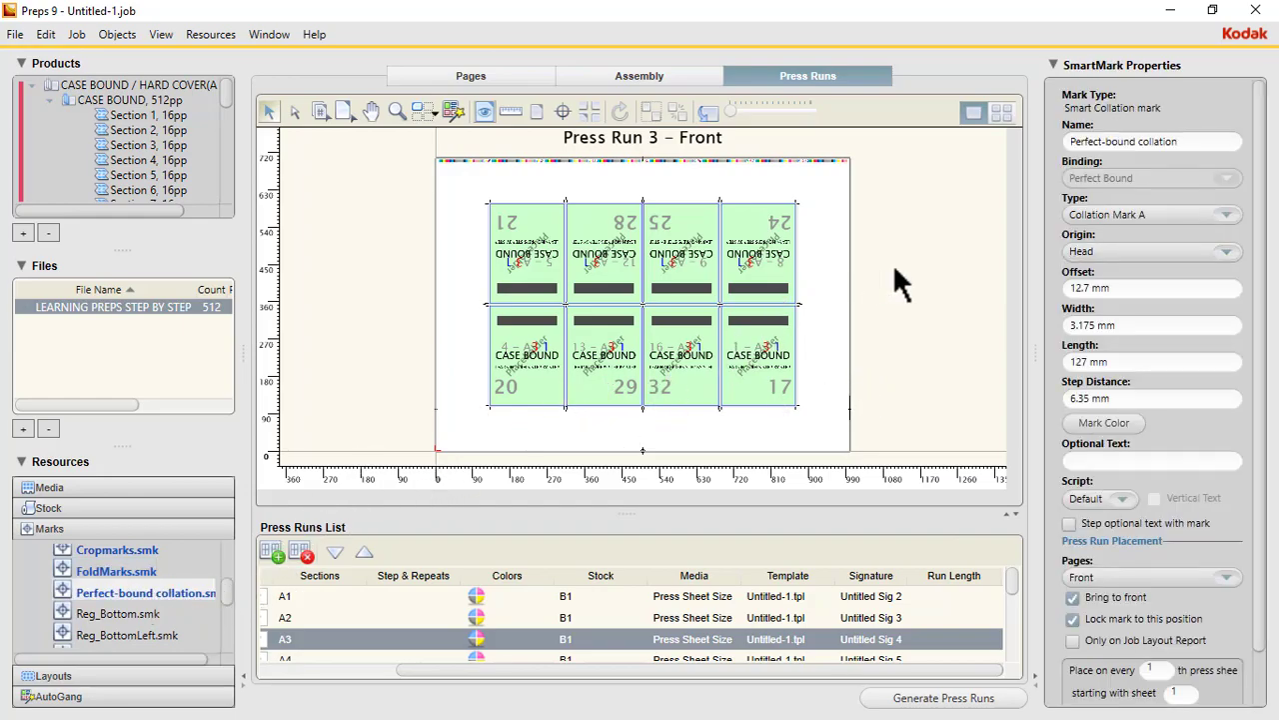
left_click(557, 596)
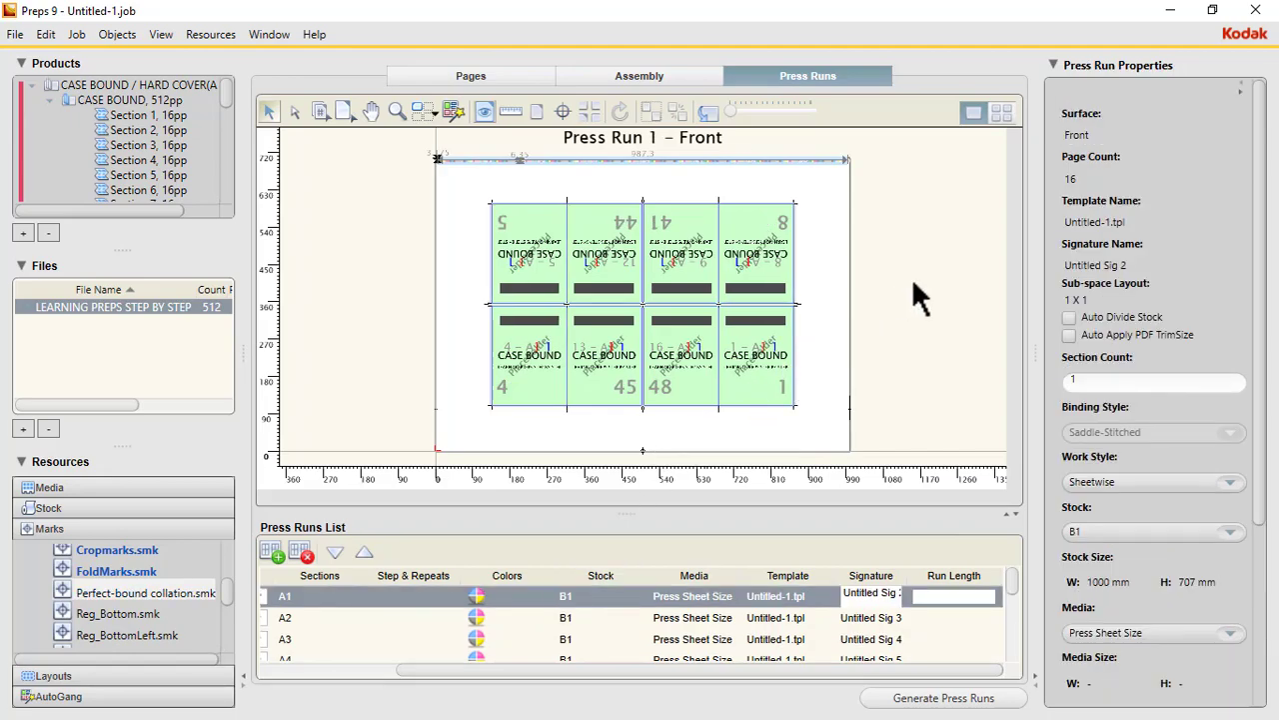
left_click(396, 111)
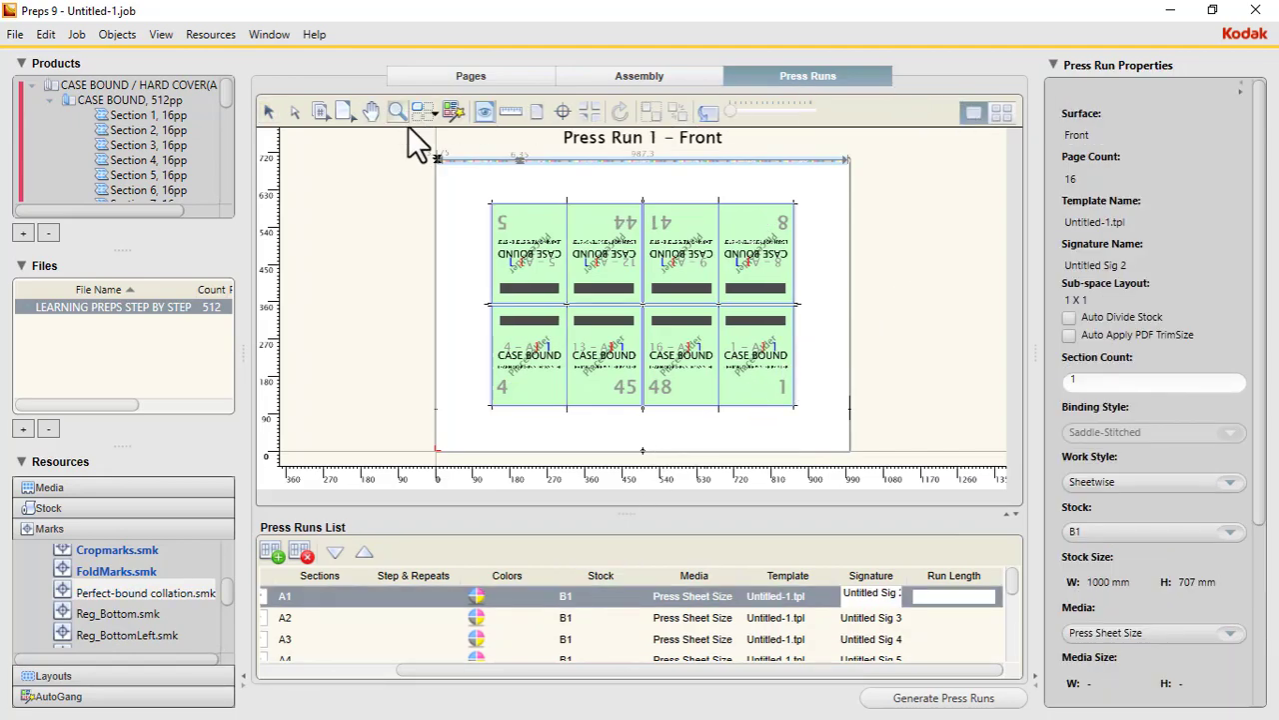
left_click(608, 322)
left_click(819, 344)
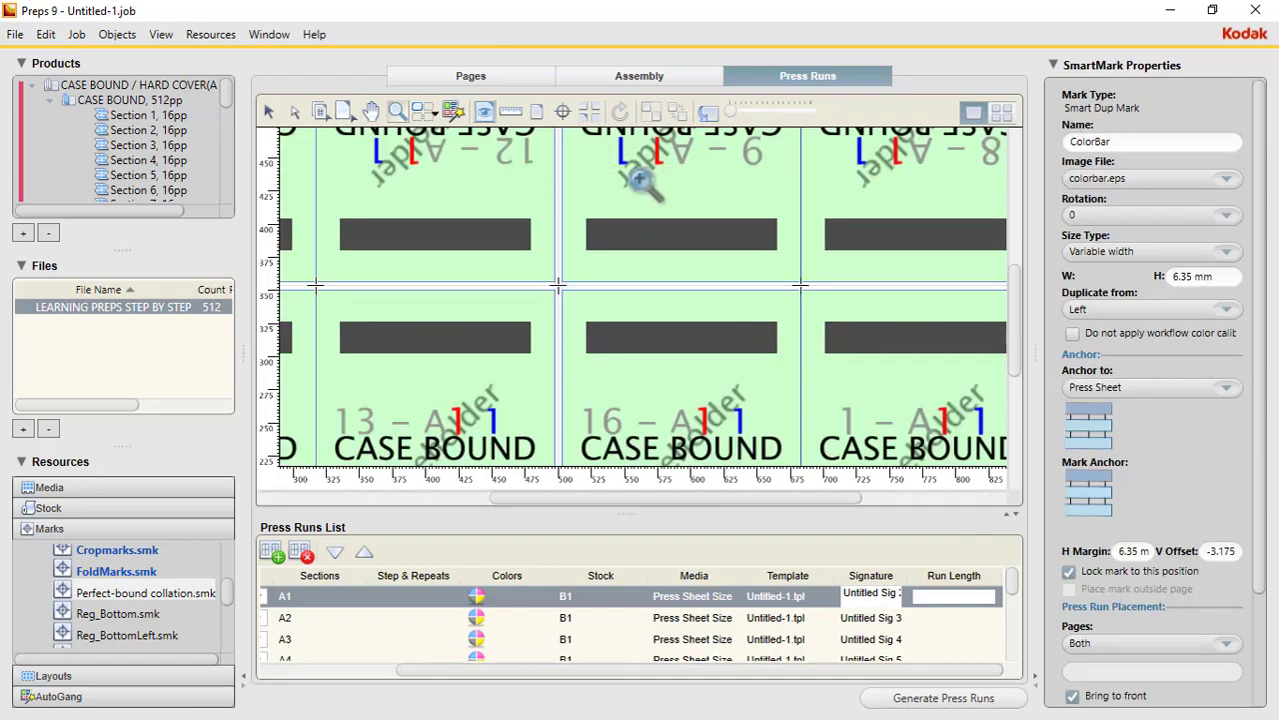
left_click(652, 212, "alt")
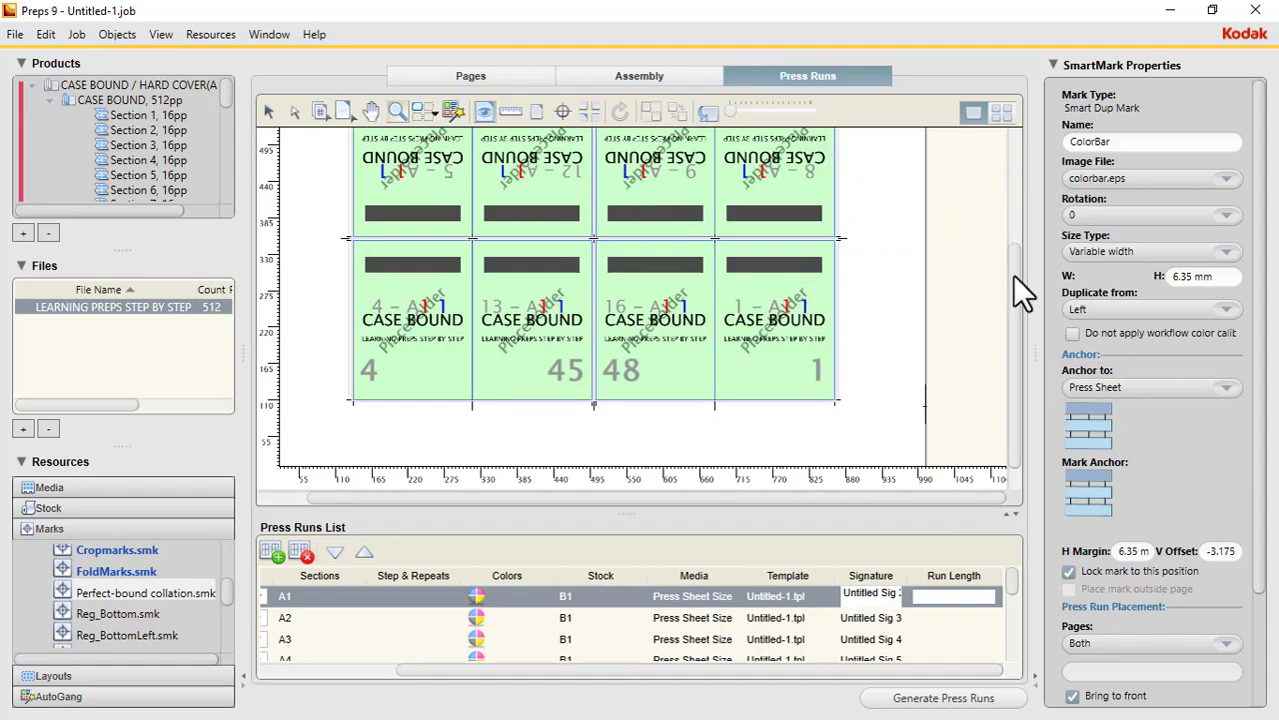
left_click_drag(1013, 275, 1013, 248)
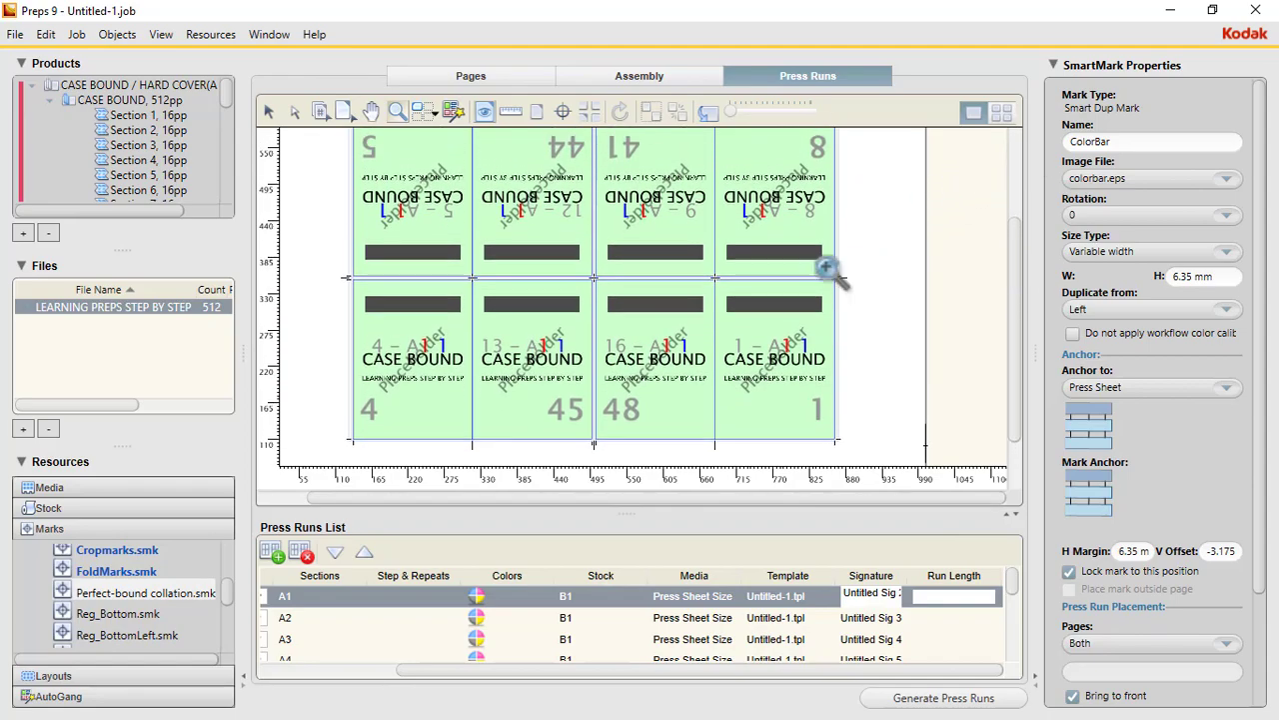
Return to the Select tool, deselect the colour bar, and review Press Runs 2, 3 and 1
left_click(275, 109)
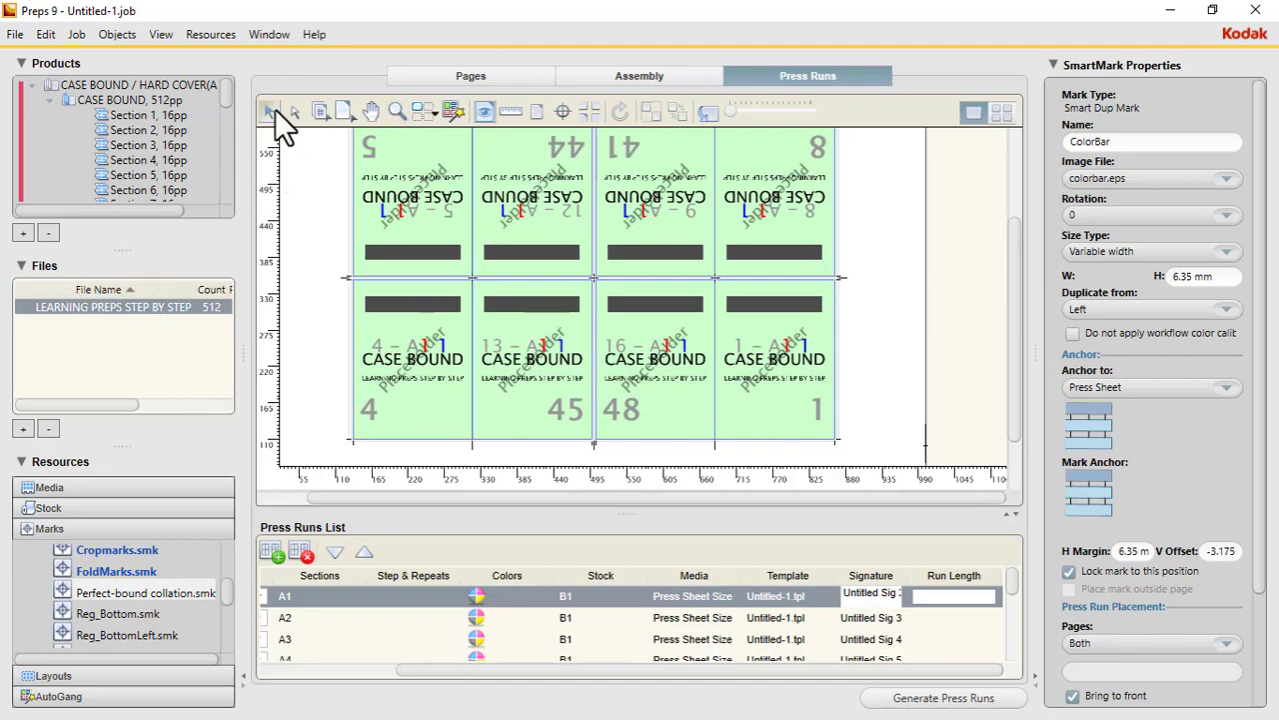
left_click(929, 304)
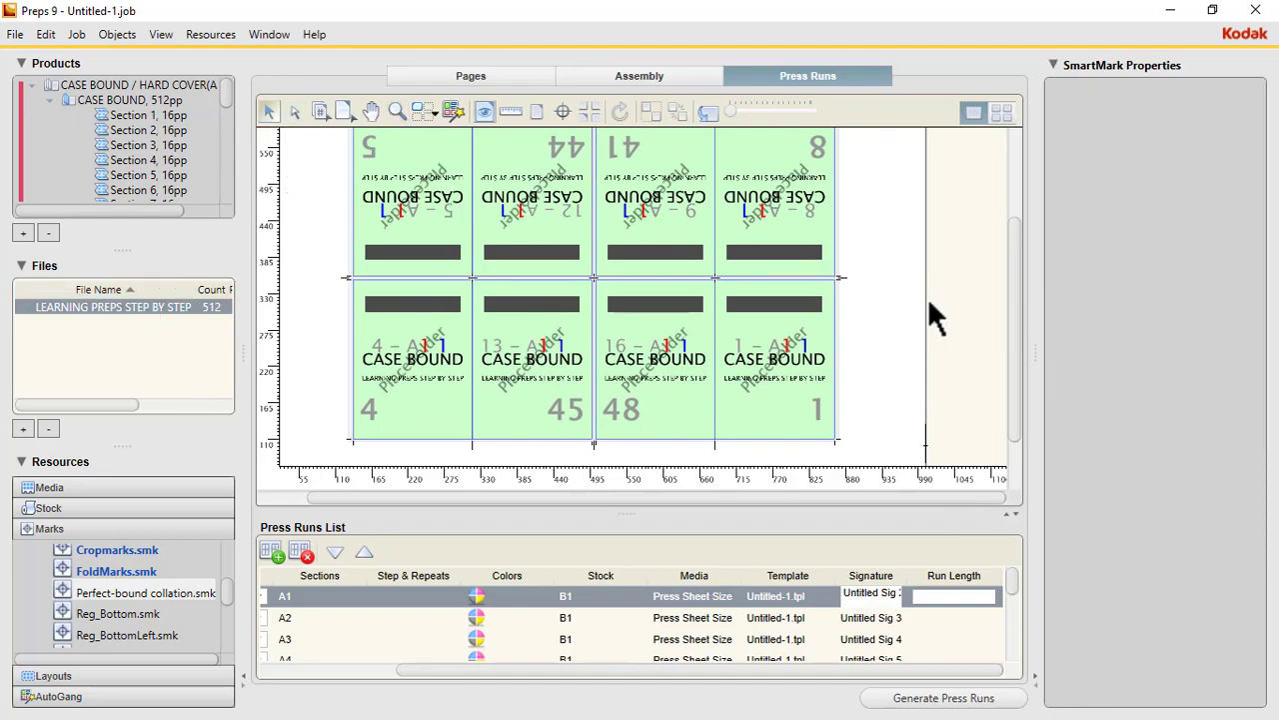
left_click(578, 620)
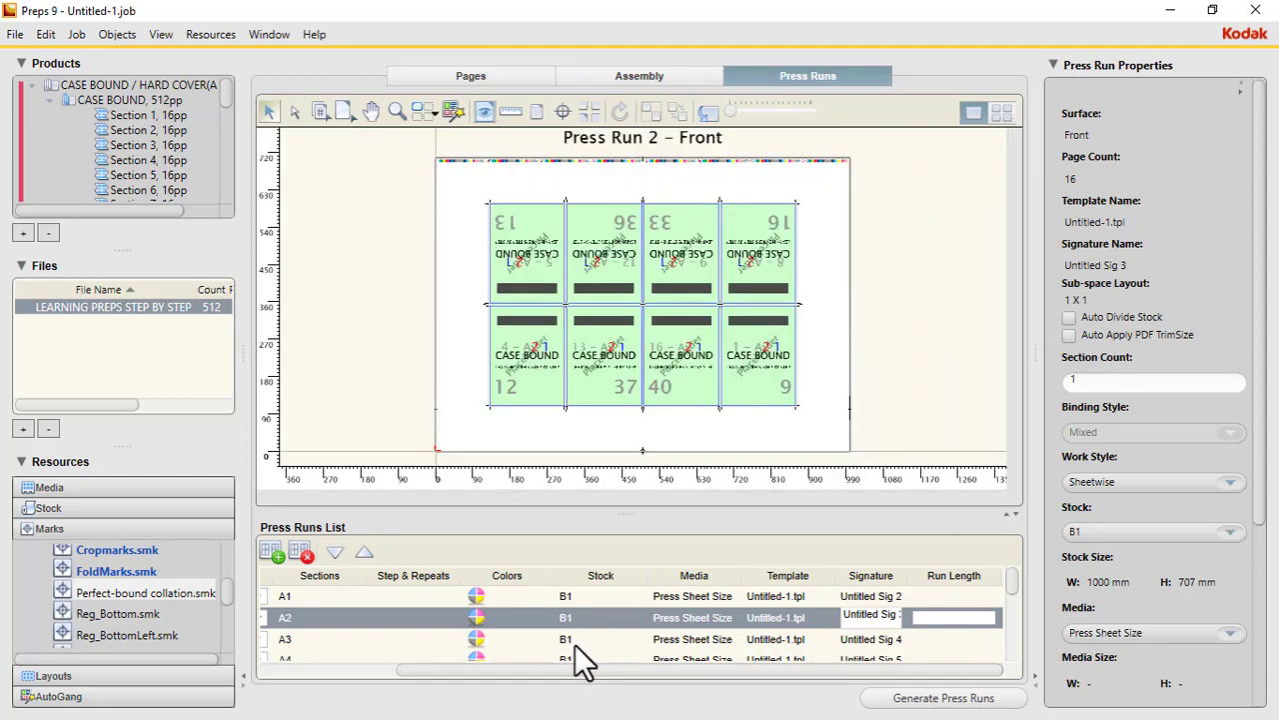
left_click(575, 643)
left_click(559, 594)
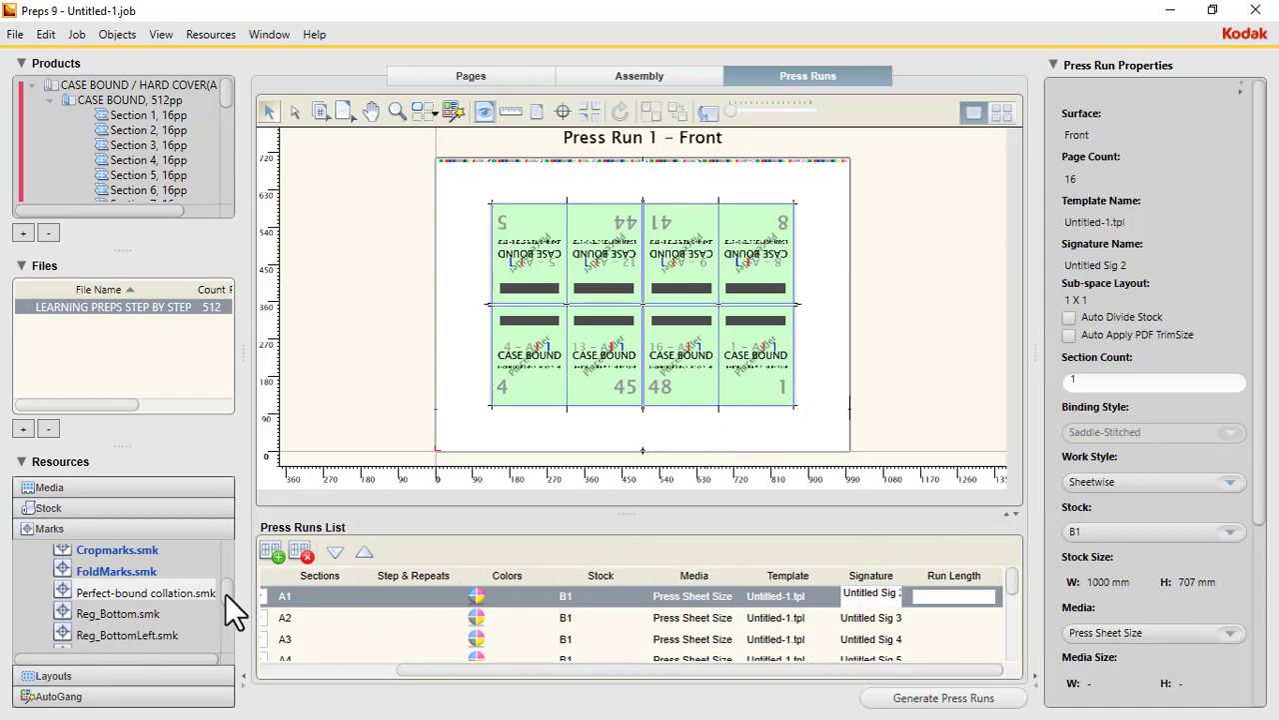
Add Perfect-bound collation.smk to all press runs and check it on Press Runs 3 and 1
mouse_move(225, 593)
left_mouse_down()
mouse_move(224, 639)
mouse_move(231, 566)
mouse_move(230, 595)
left_mouse_up()
right_click(151, 583)
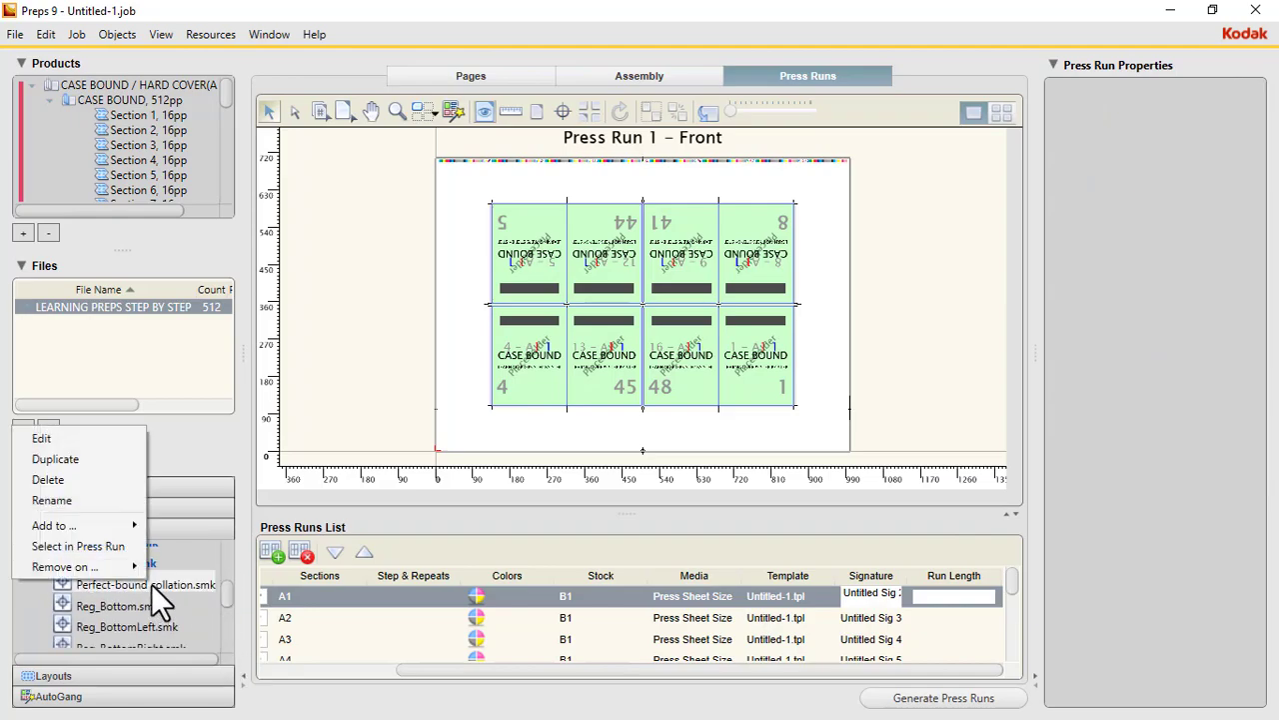
mouse_move(121, 521)
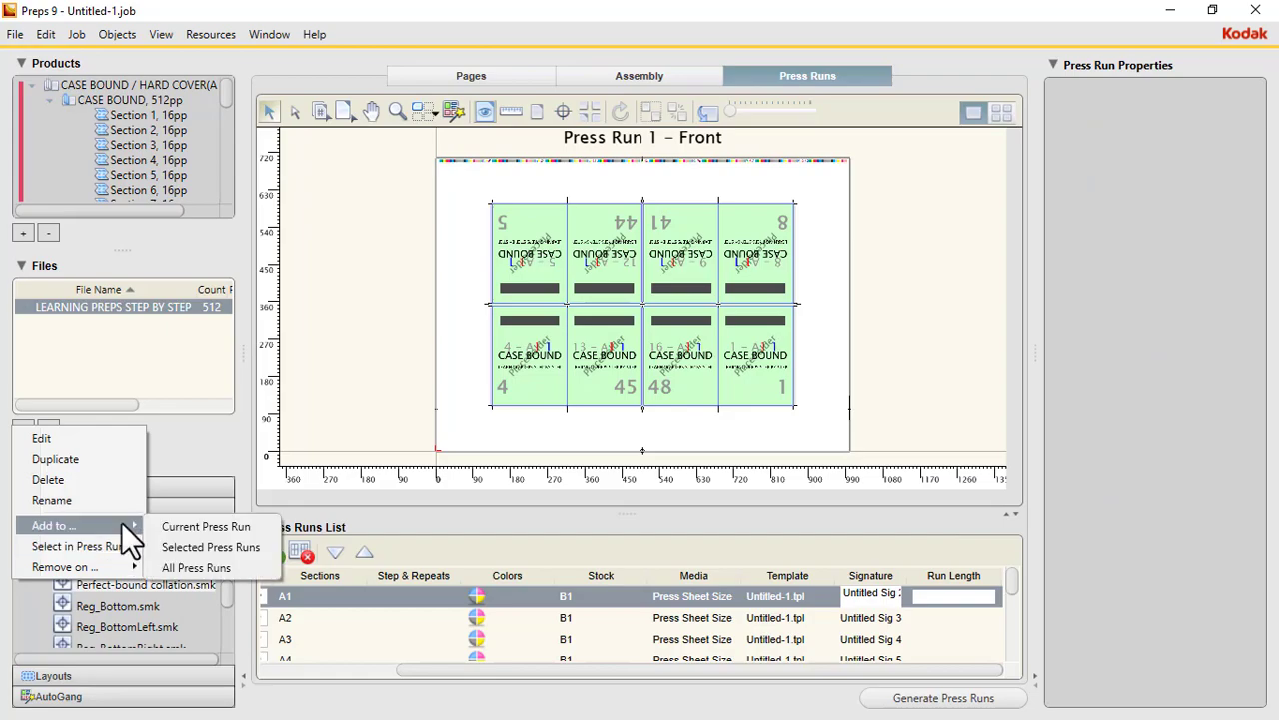
left_click(228, 569)
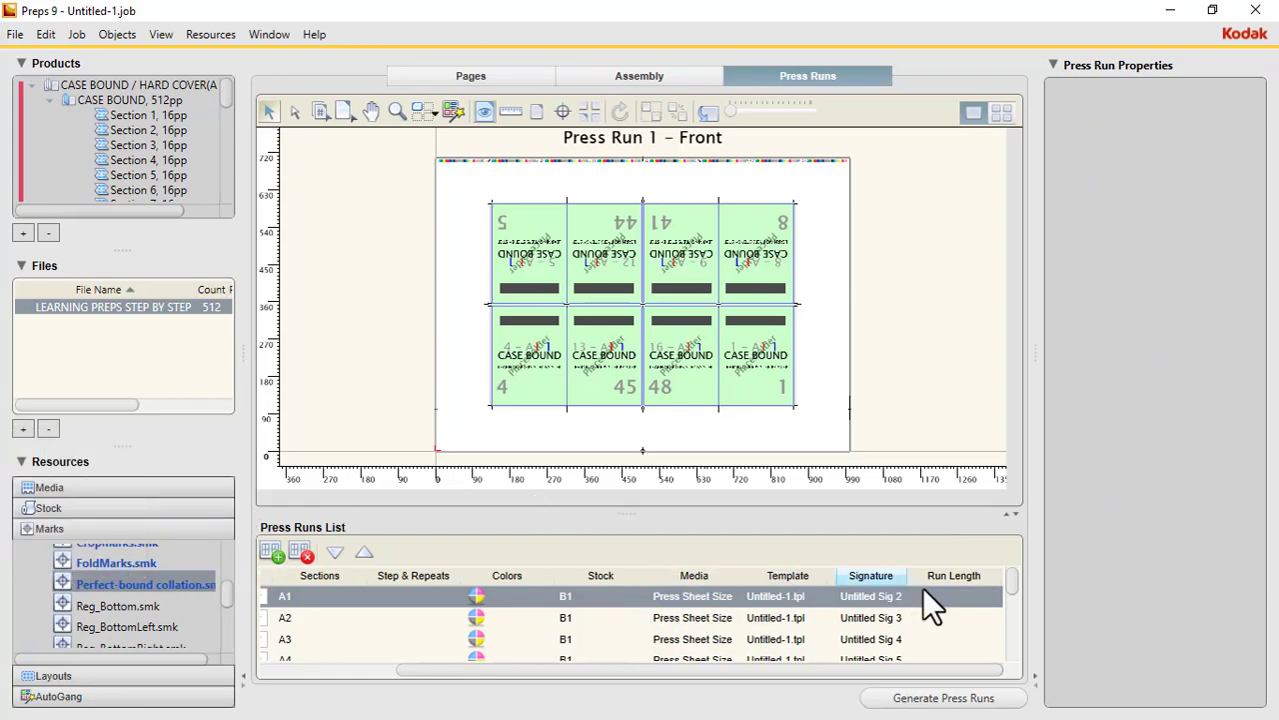
left_click(604, 631)
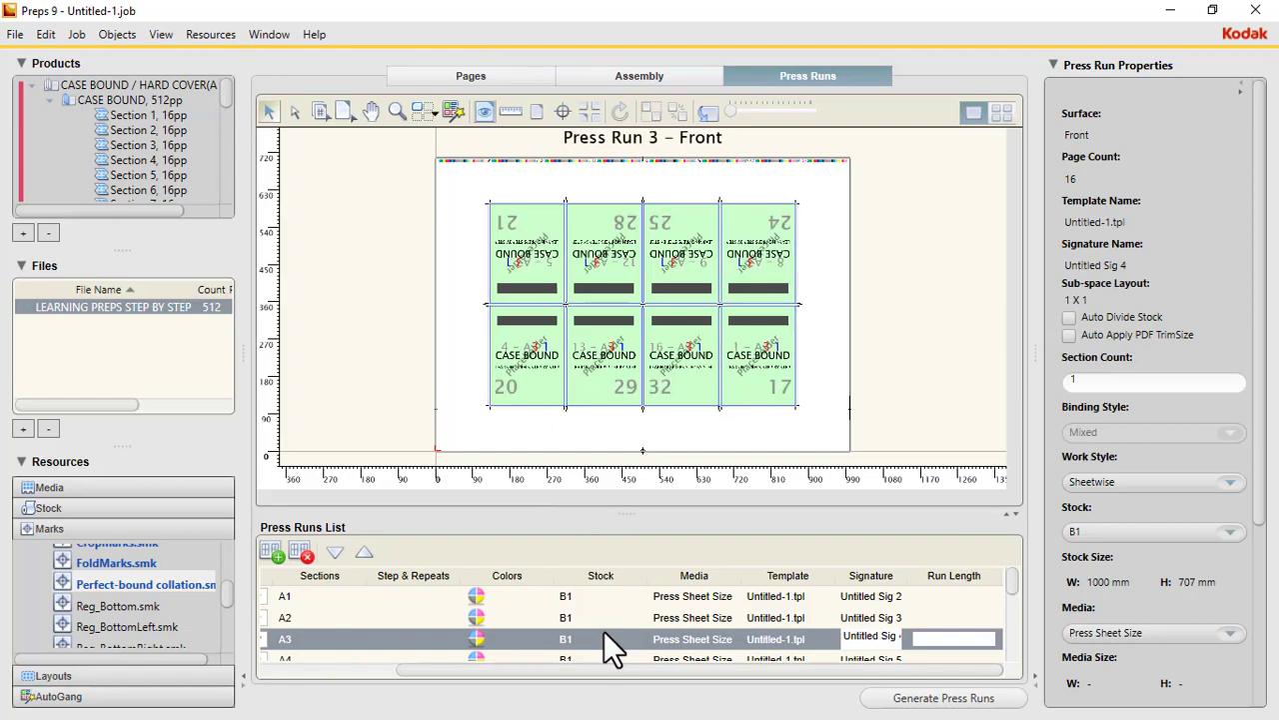
left_click(575, 597)
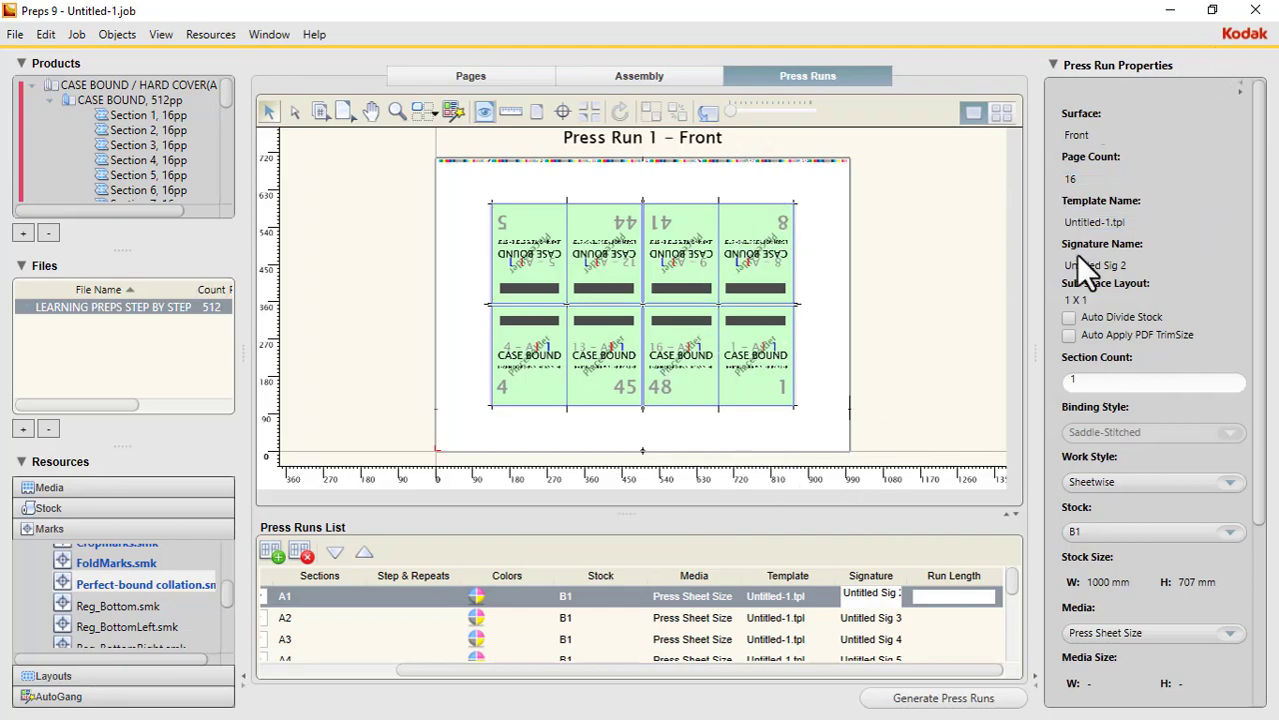
scroll(1267, 420, "down", 1)
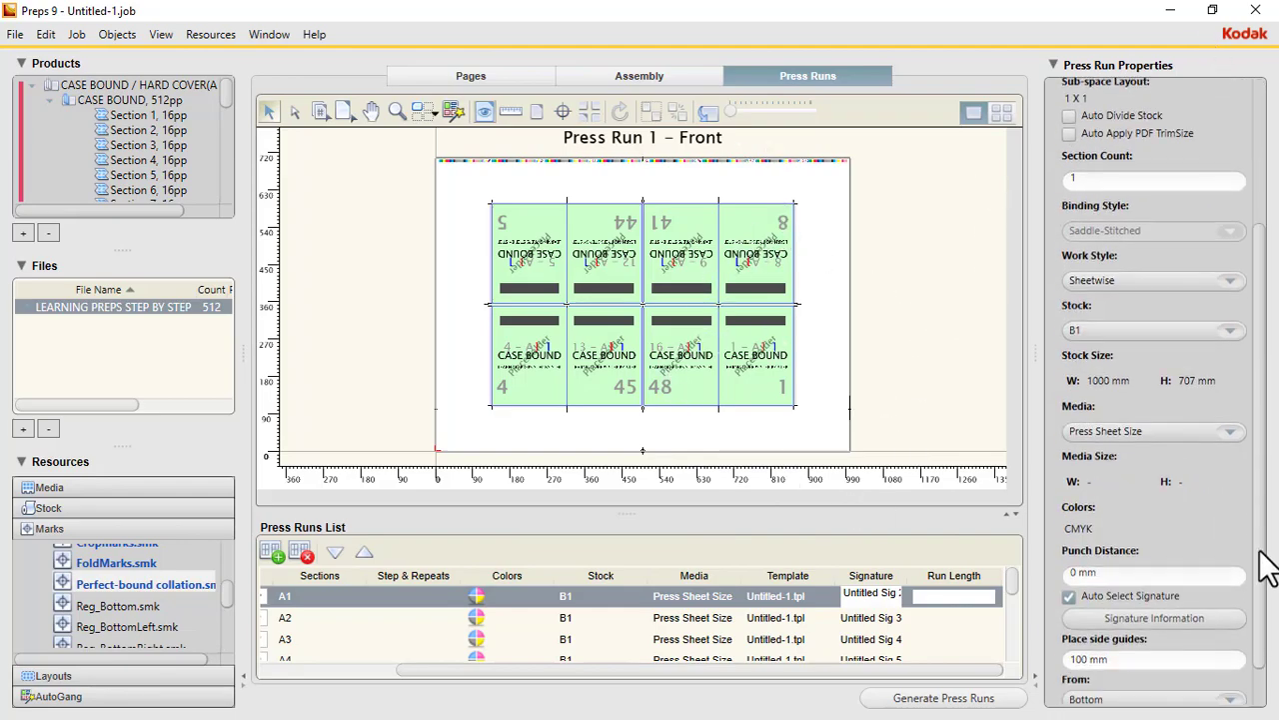
Open the assembly view and collapse then expand the CASE BOUND assembly's signatures
left_click(874, 294)
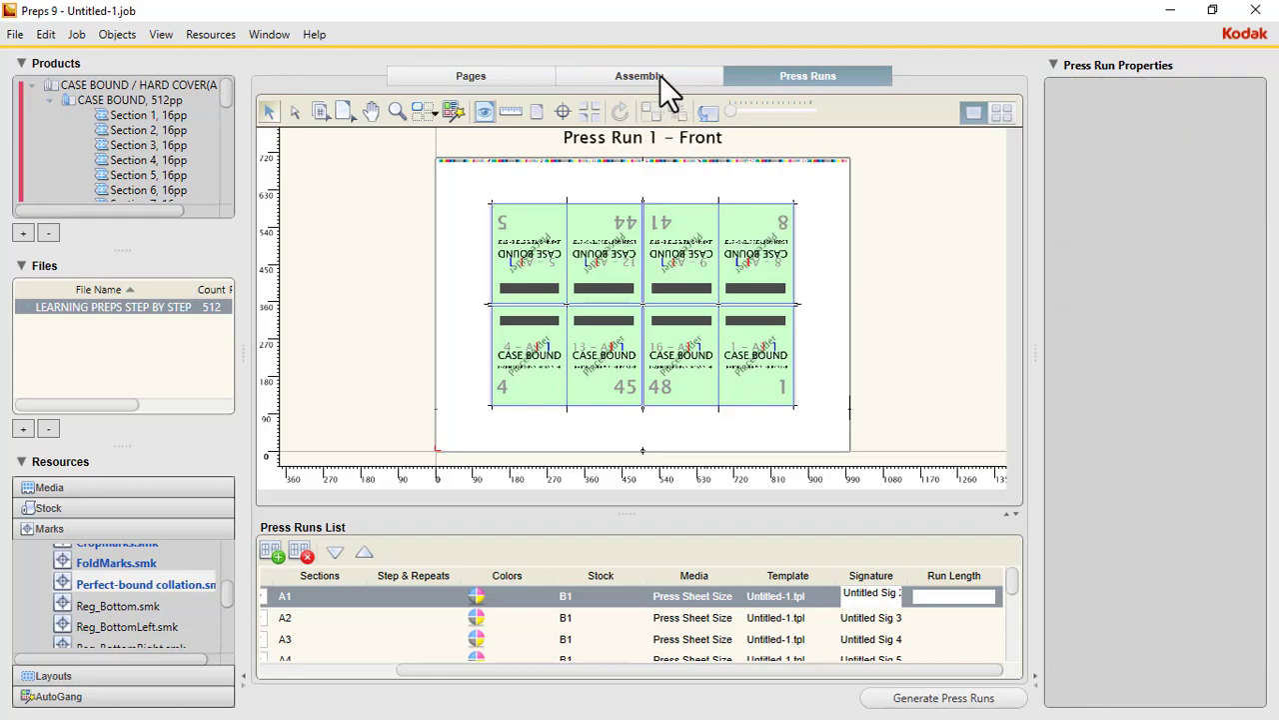
left_click(662, 78)
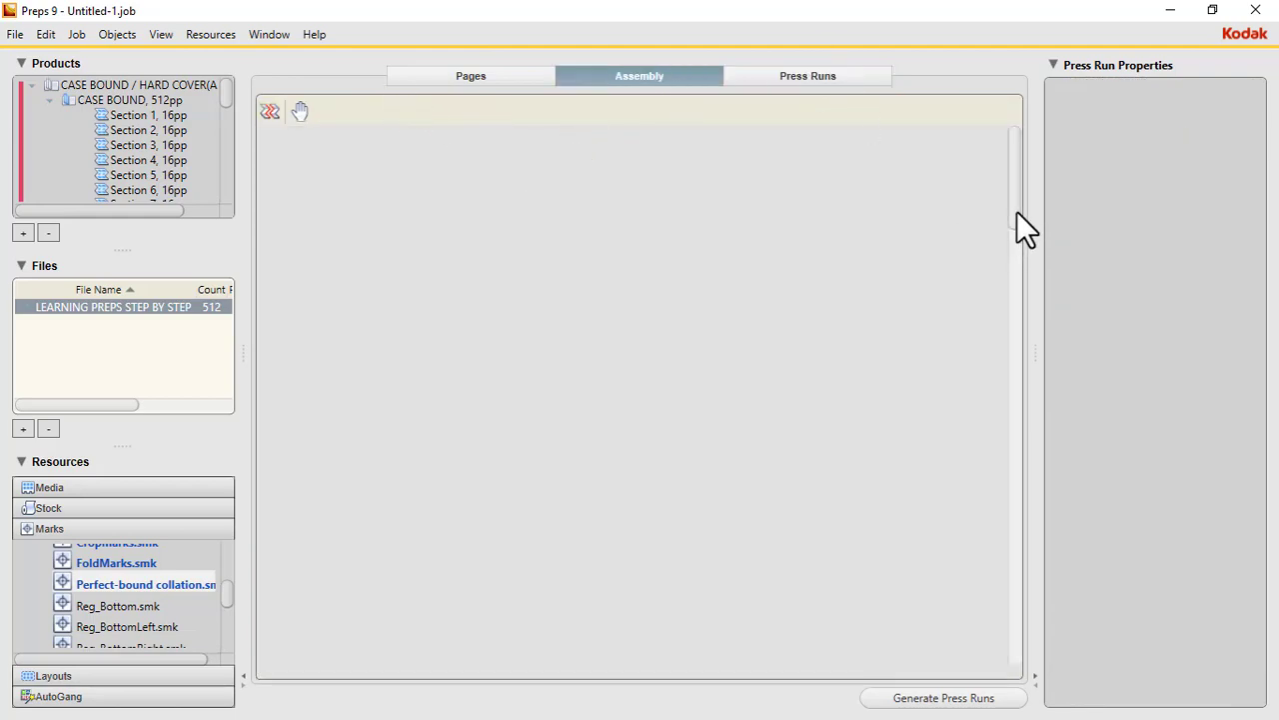
left_click_drag(1016, 211, 1011, 155)
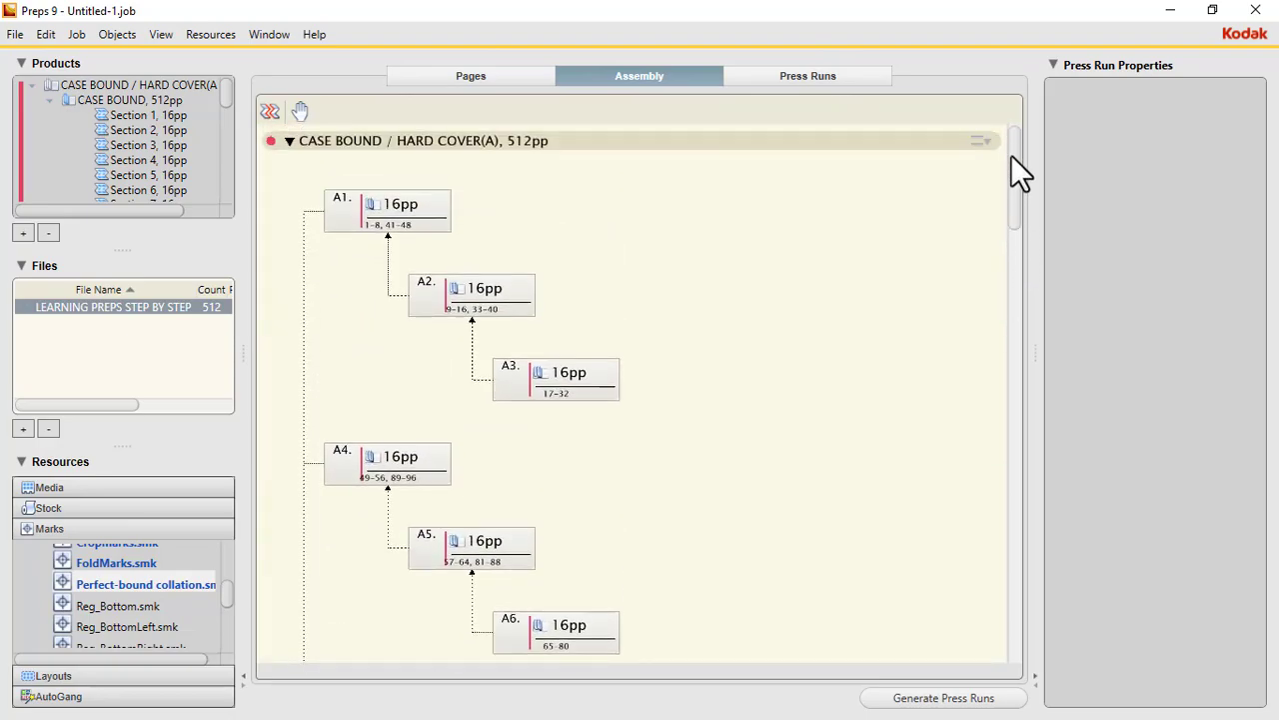
left_click(469, 76)
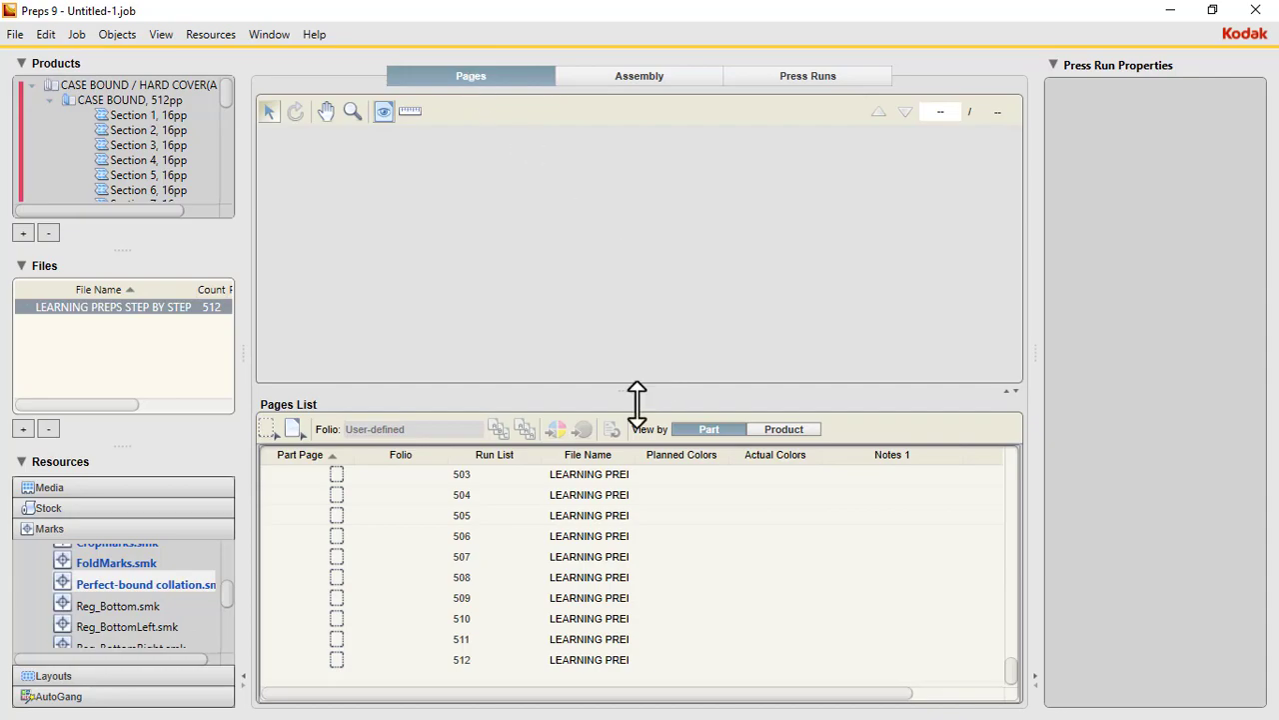
left_click(626, 75)
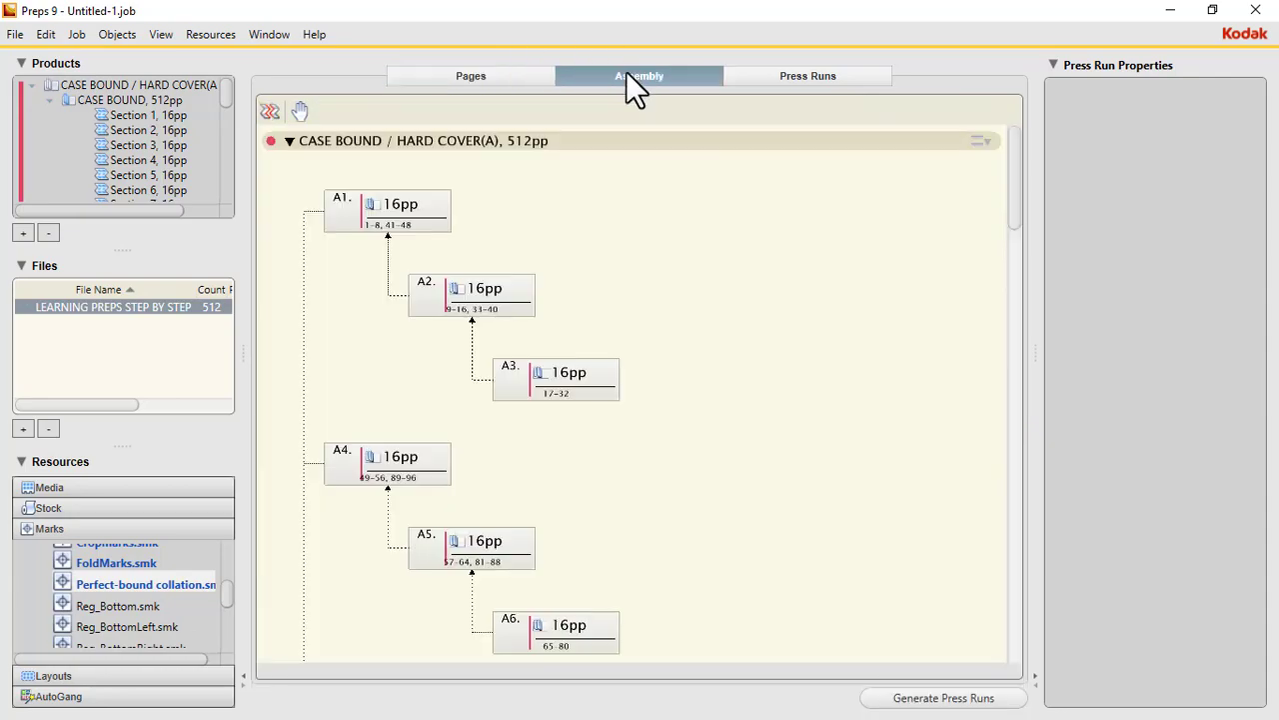
left_click(288, 140)
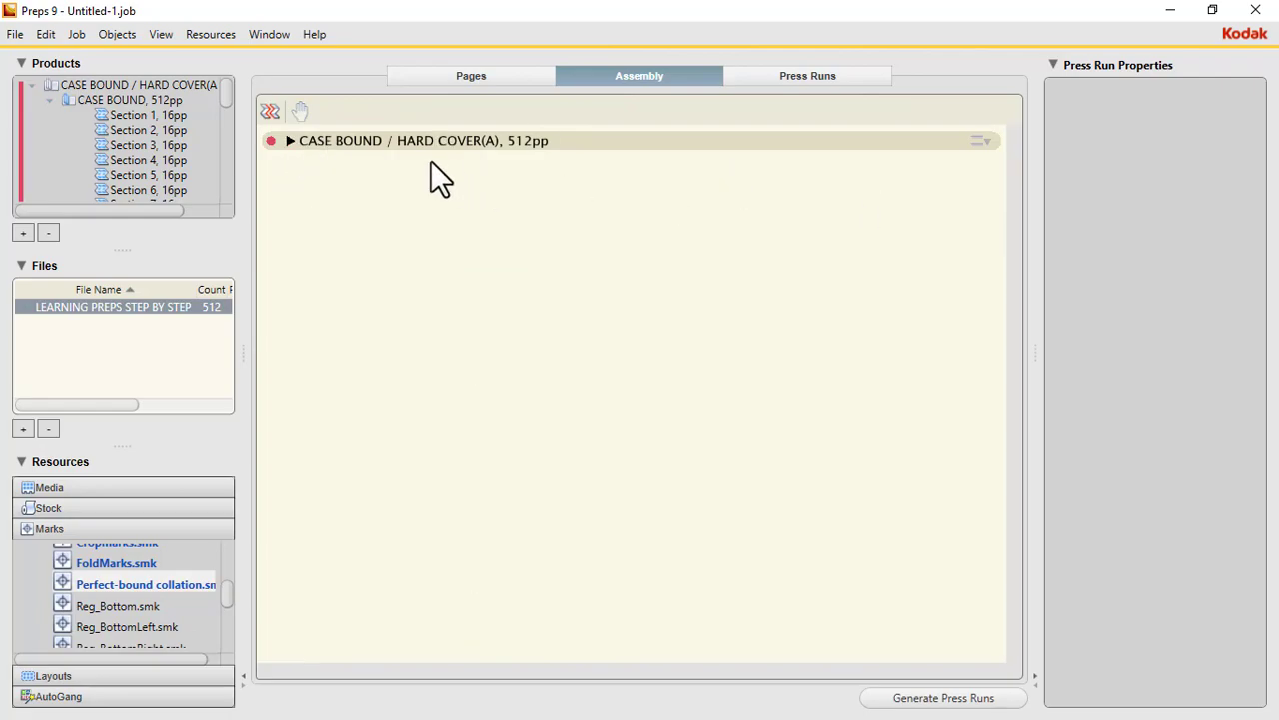
left_click(289, 140)
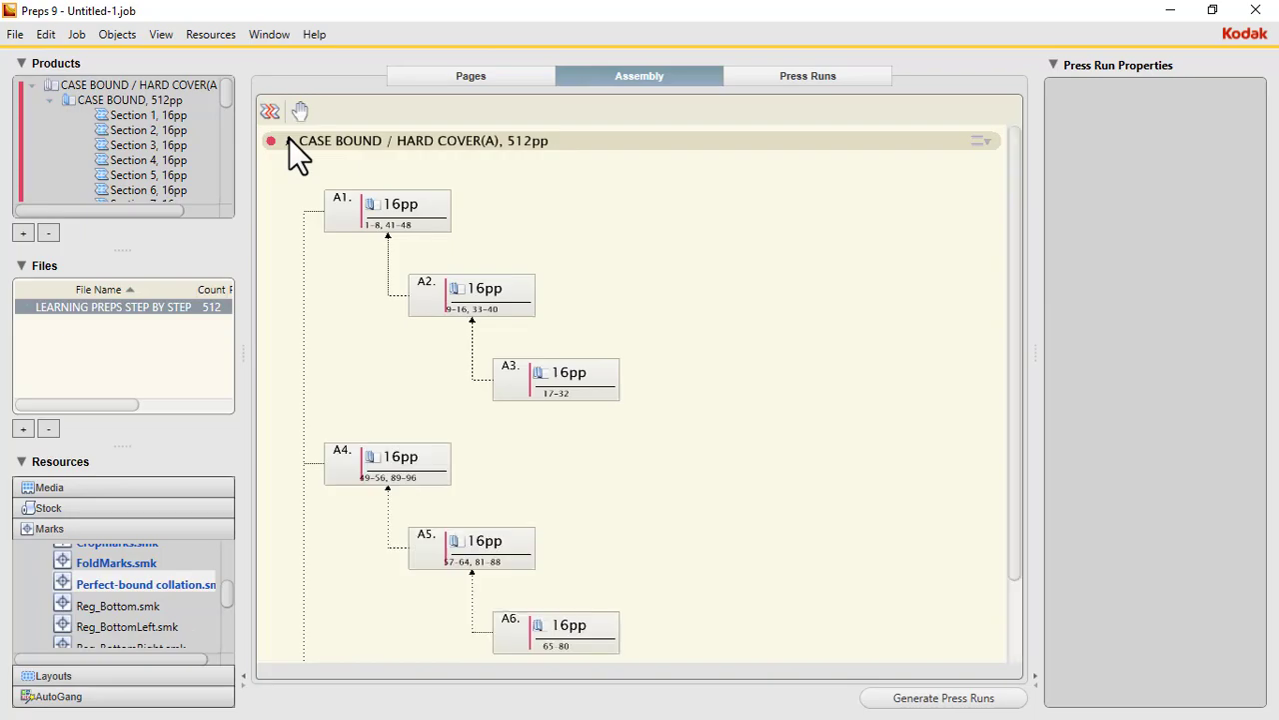
Toggle the assembly between list and box display, then view the imposed press sheets
left_click(981, 140)
left_click(982, 140)
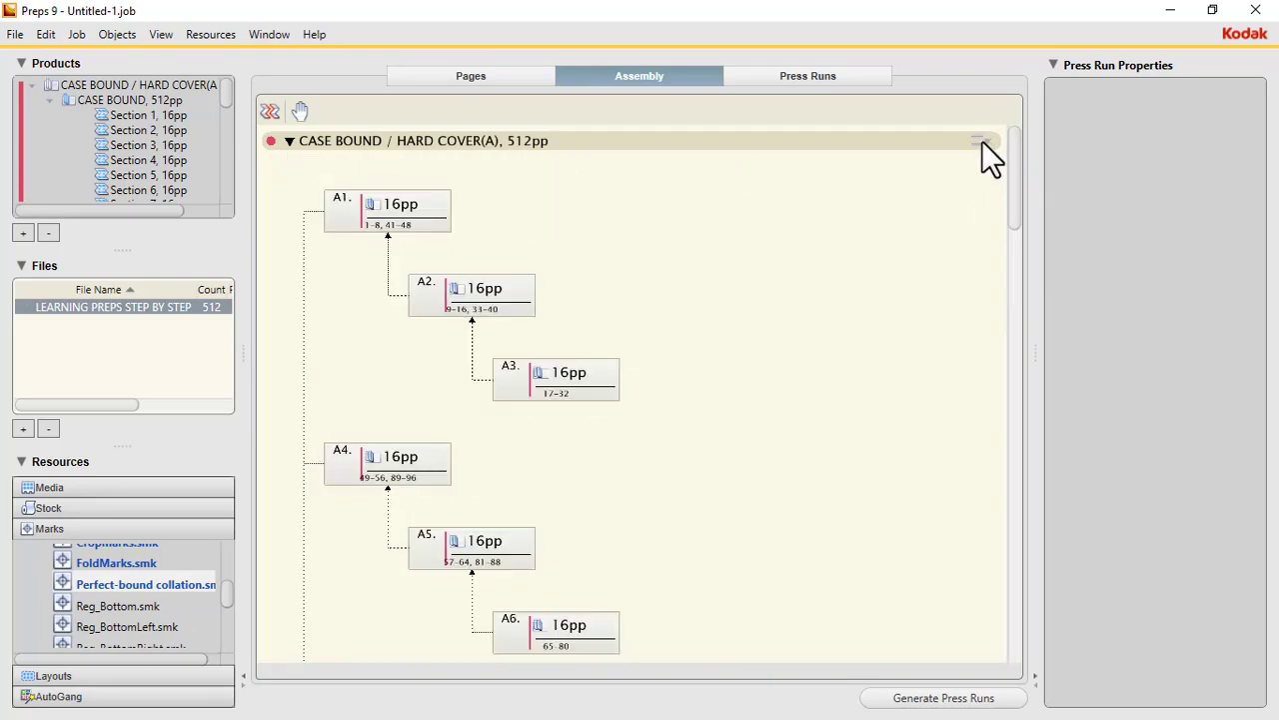
left_click(981, 139)
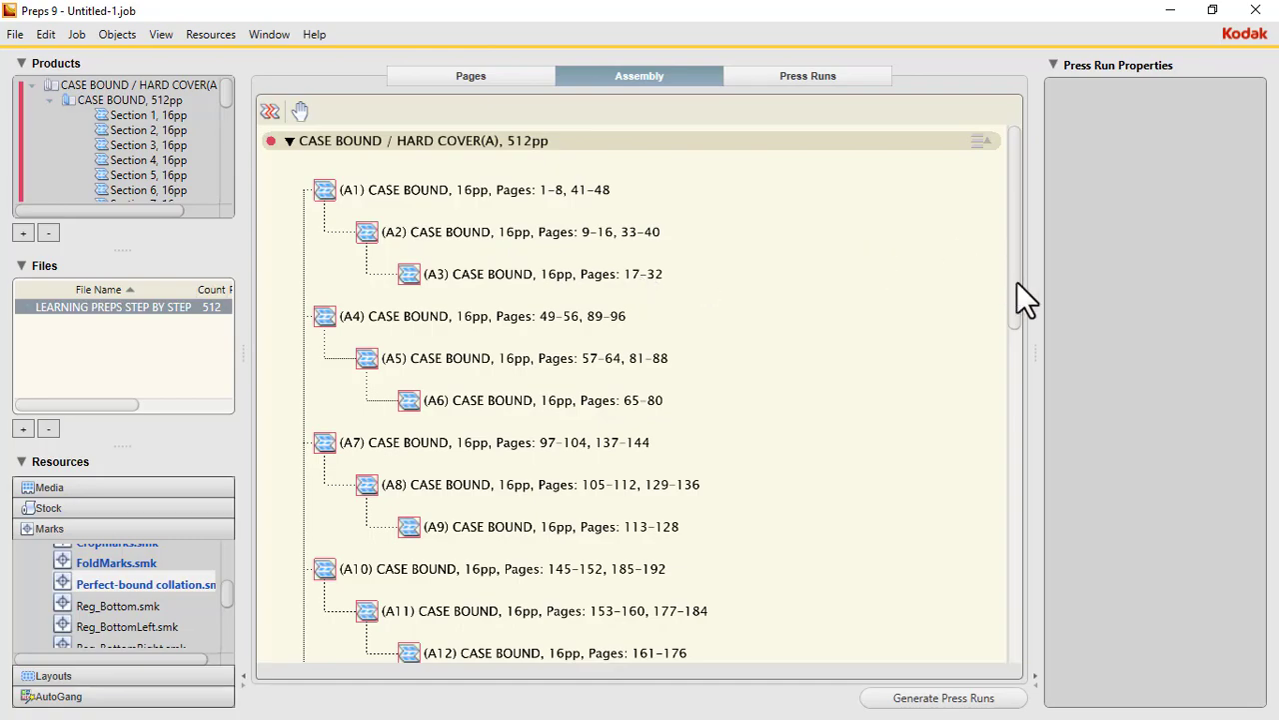
left_click_drag(1016, 281, 1053, 217)
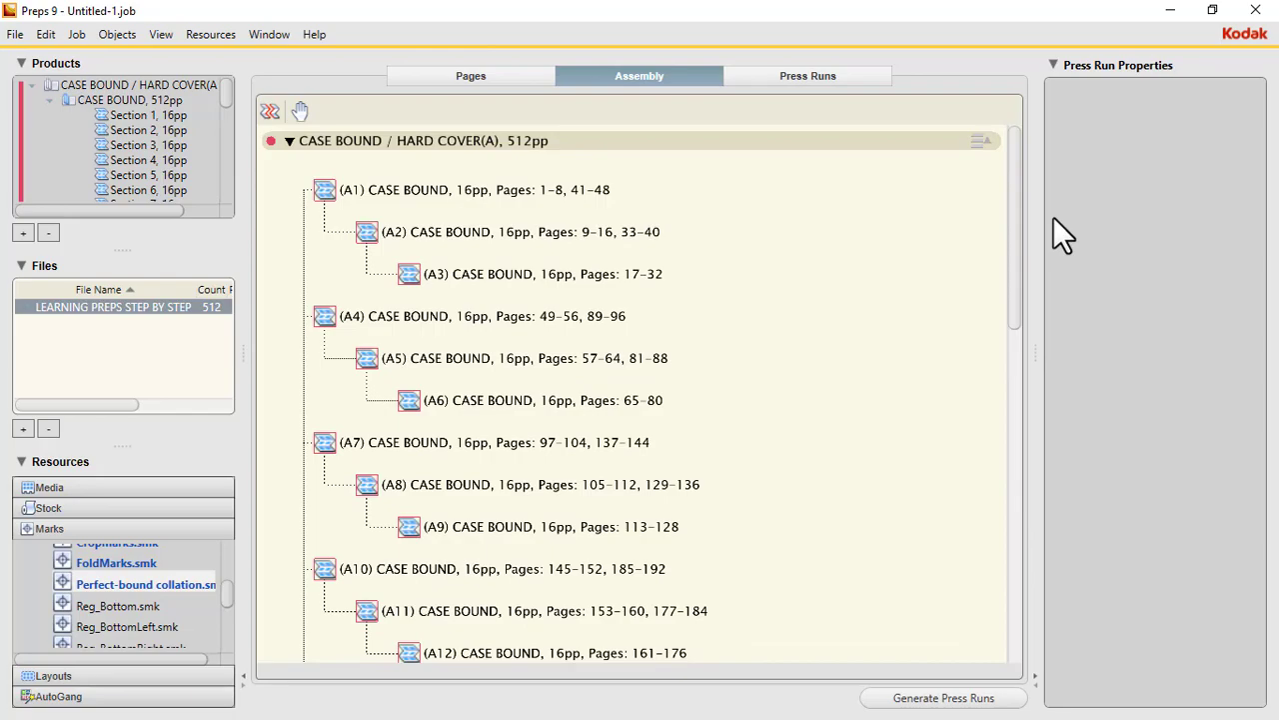
left_click(843, 76)
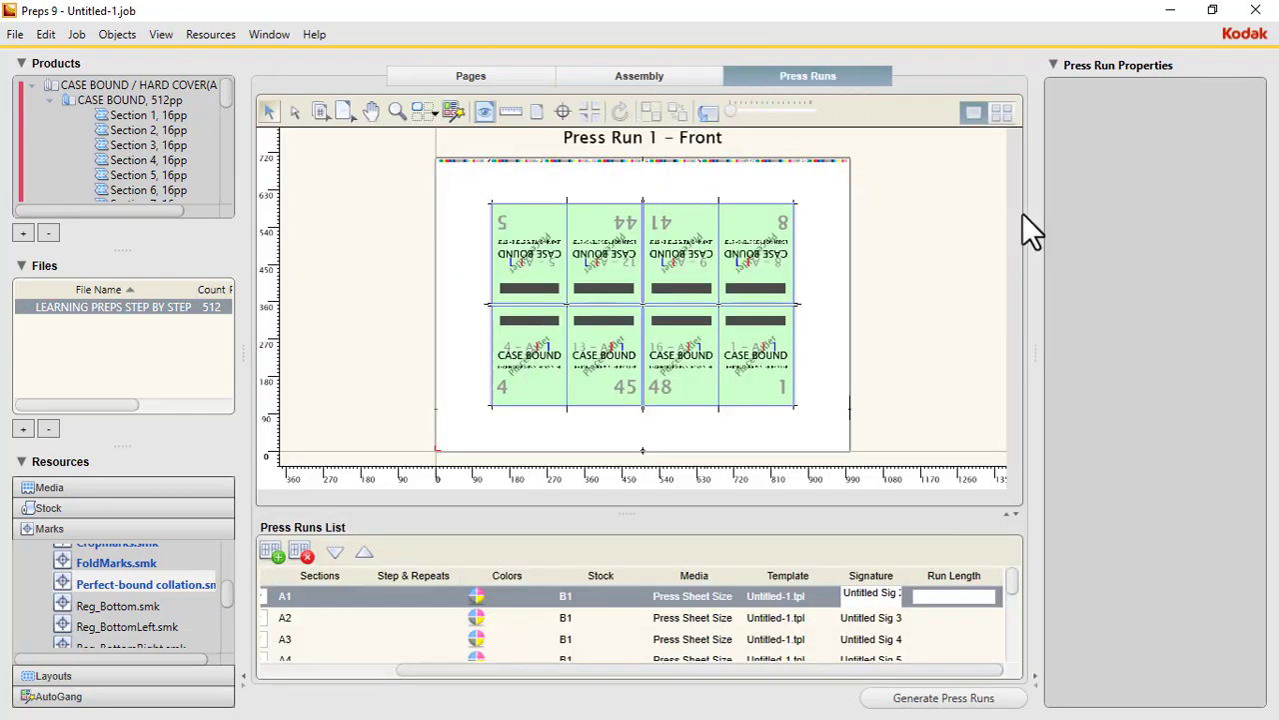
Set the print destination to PDF instead of JDF
key("ctrl+p")
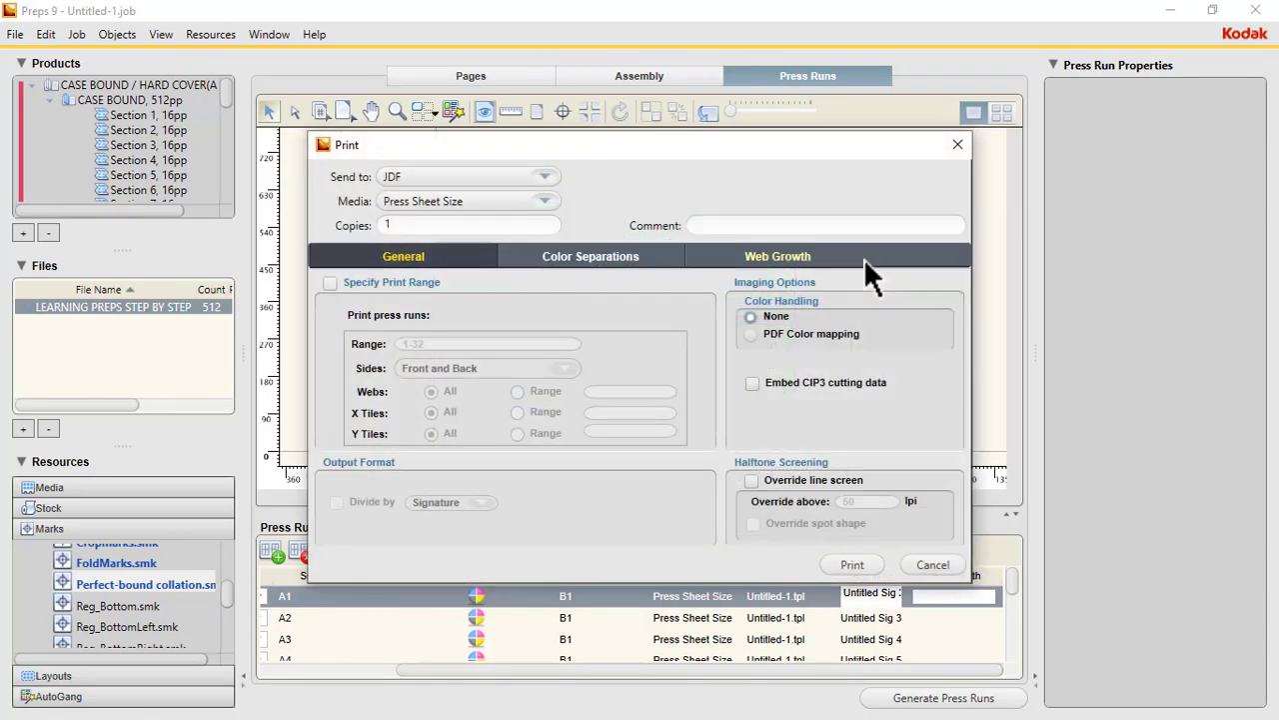
left_click(545, 177)
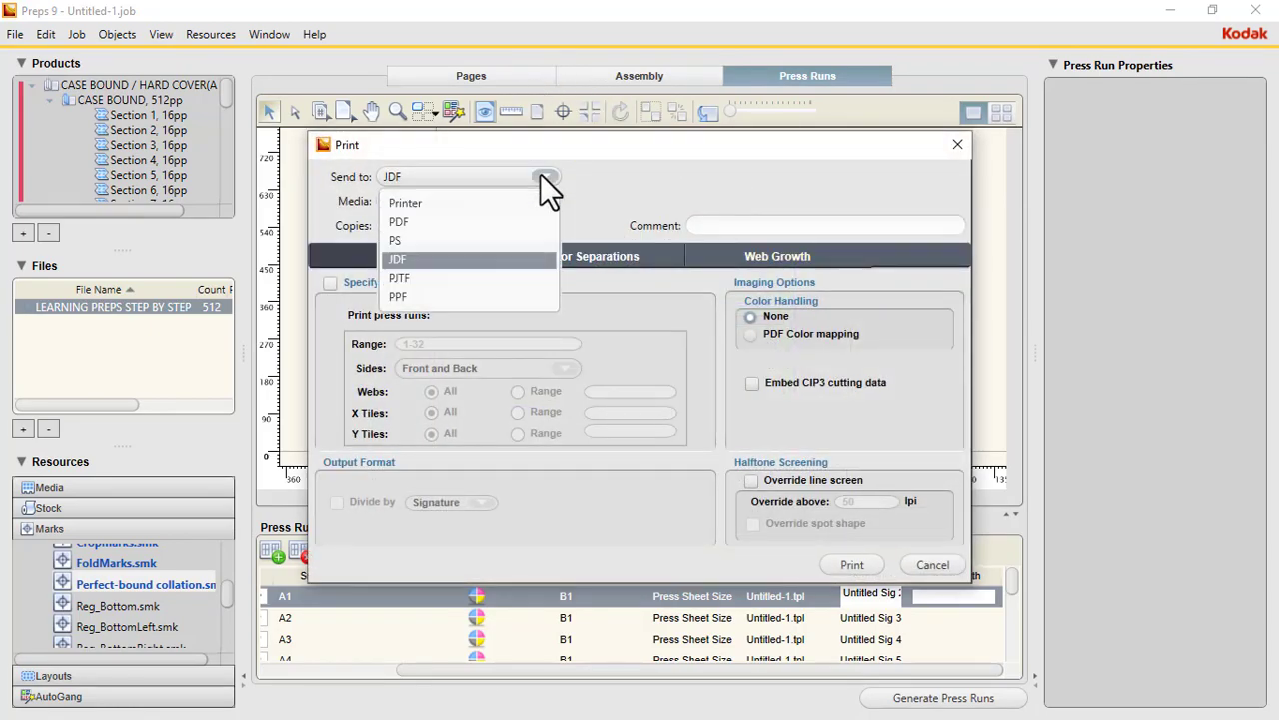
left_click(486, 221)
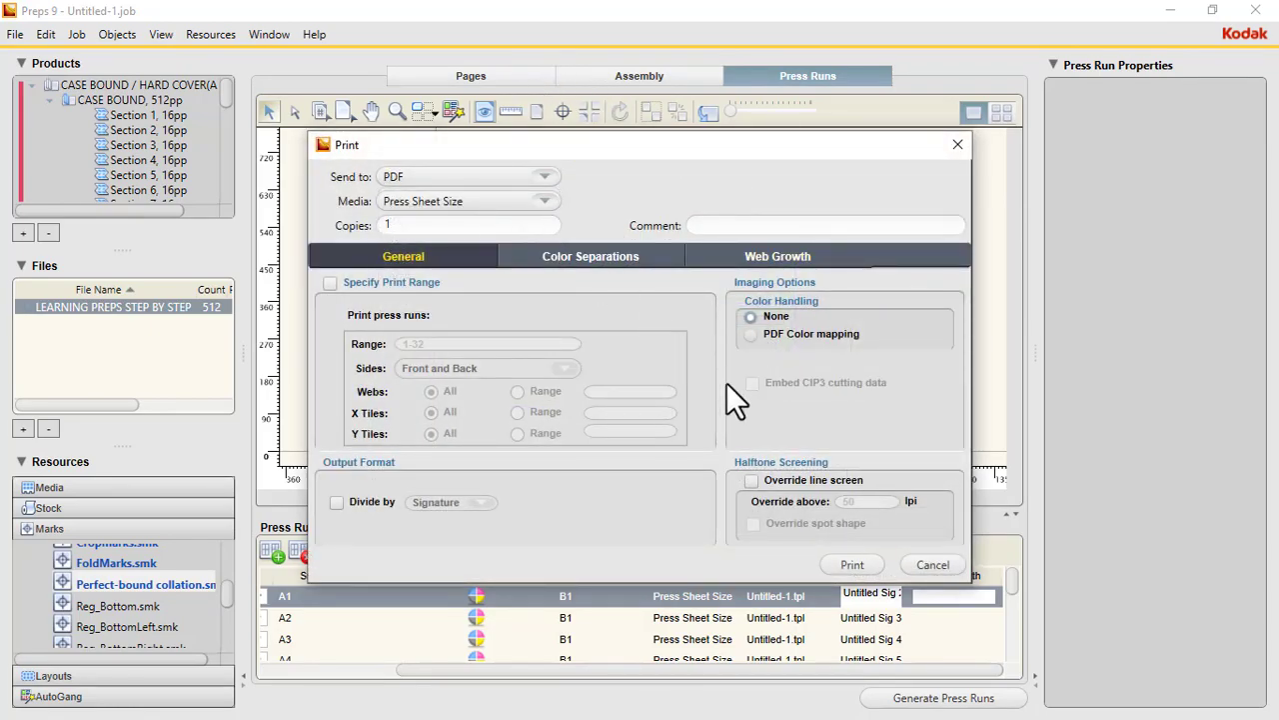
Print to a PDF named CASE BOUND BOOK, accepting the placeholders warning
left_click(852, 565)
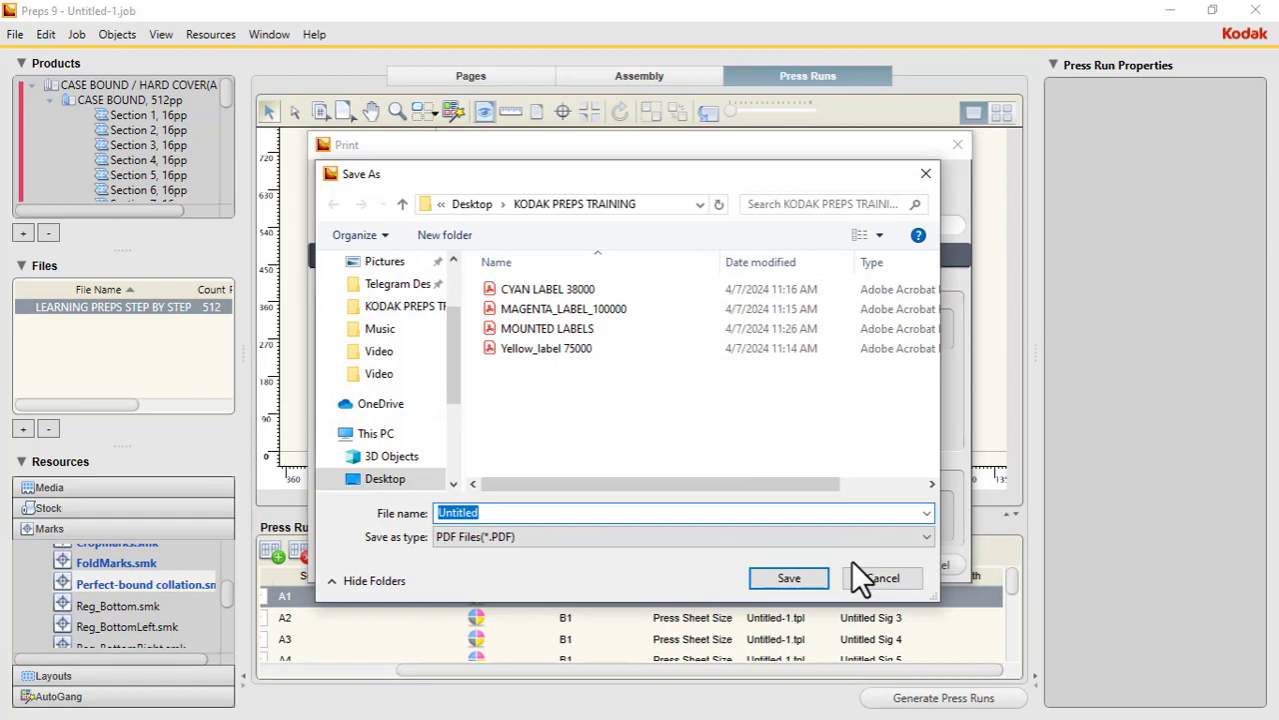
type("CASE BOUND BOOK")
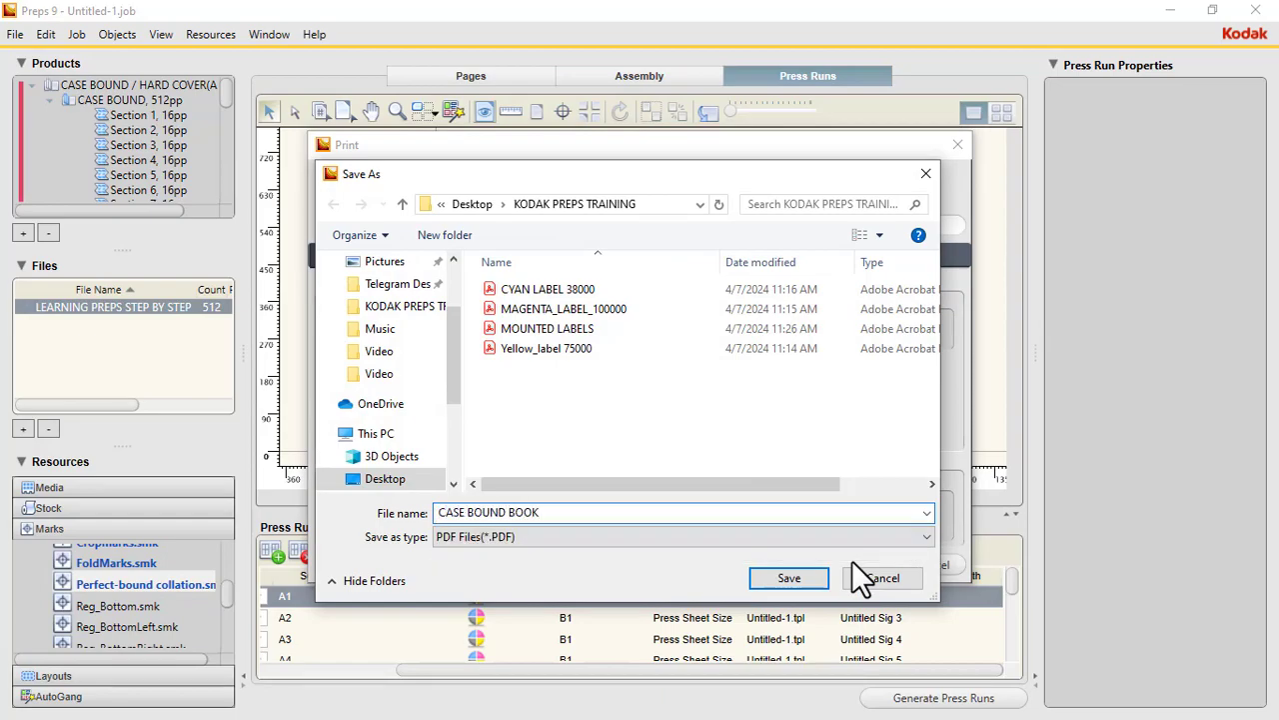
key("Return")
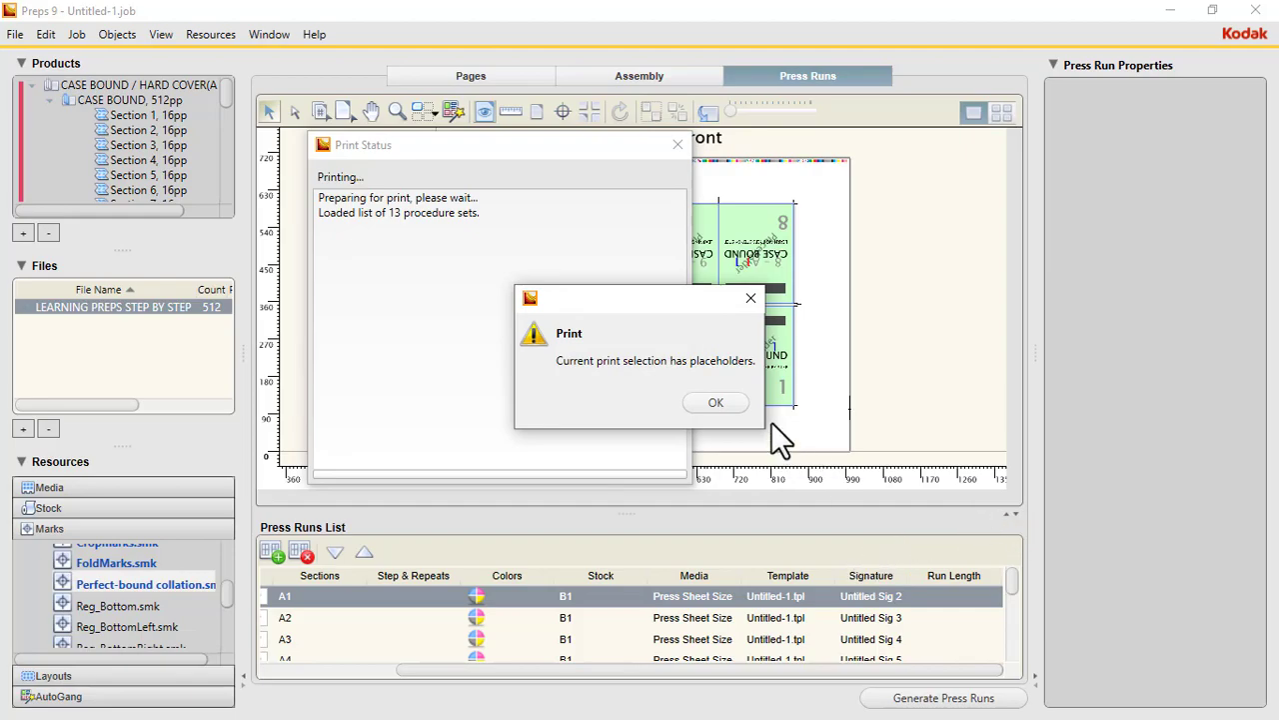
left_click(715, 402)
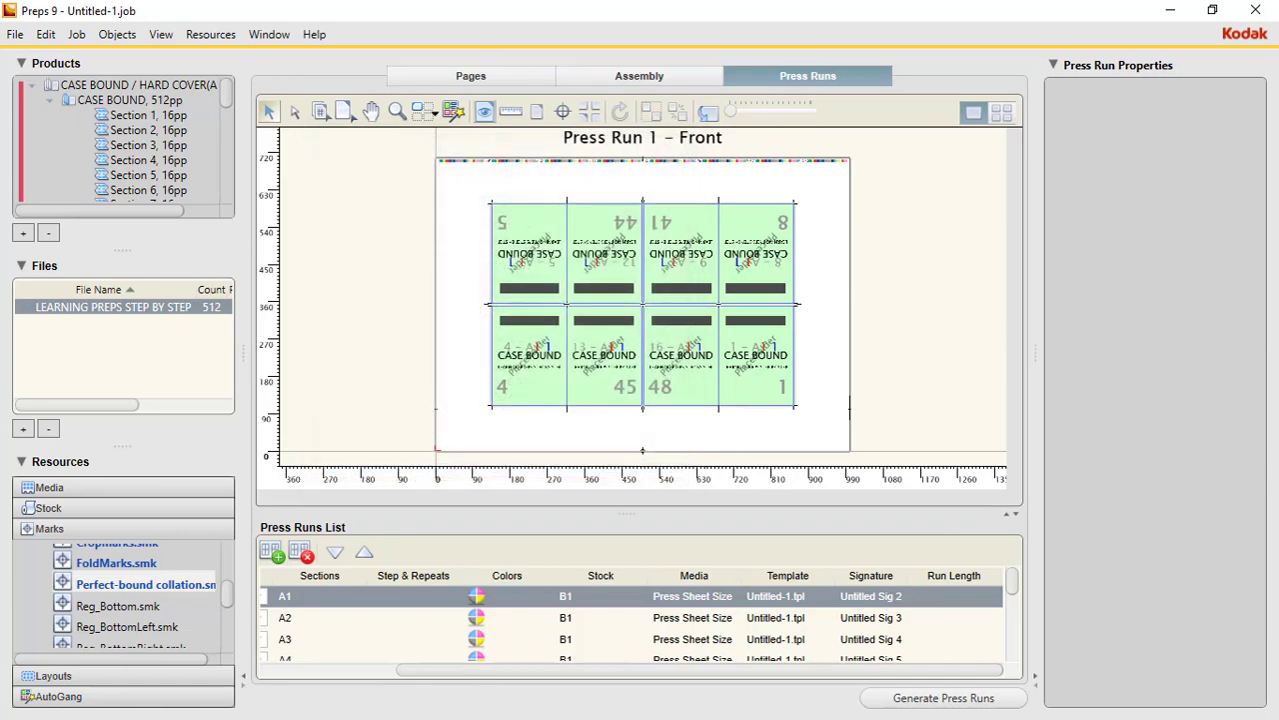
key("super")
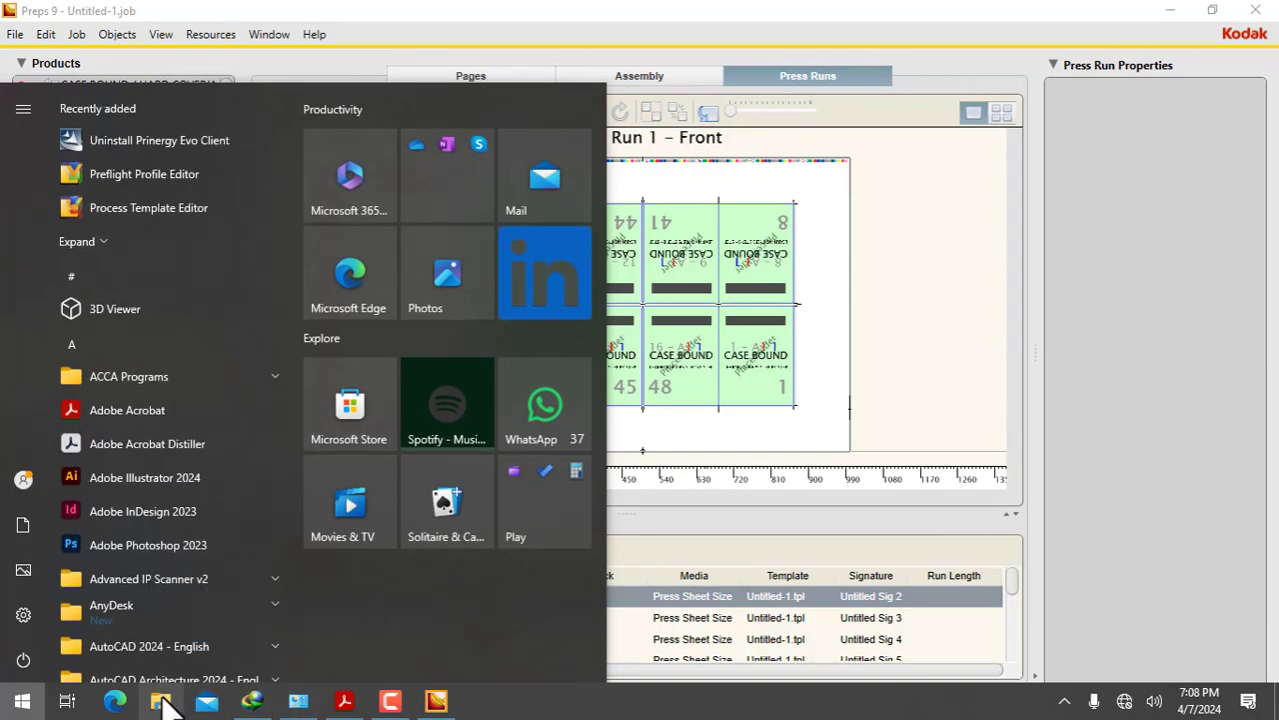
Open the KODAK PREPS TRAINING folder in File Explorer and preview the CASE BOUND BOOK PDF
left_click(162, 703)
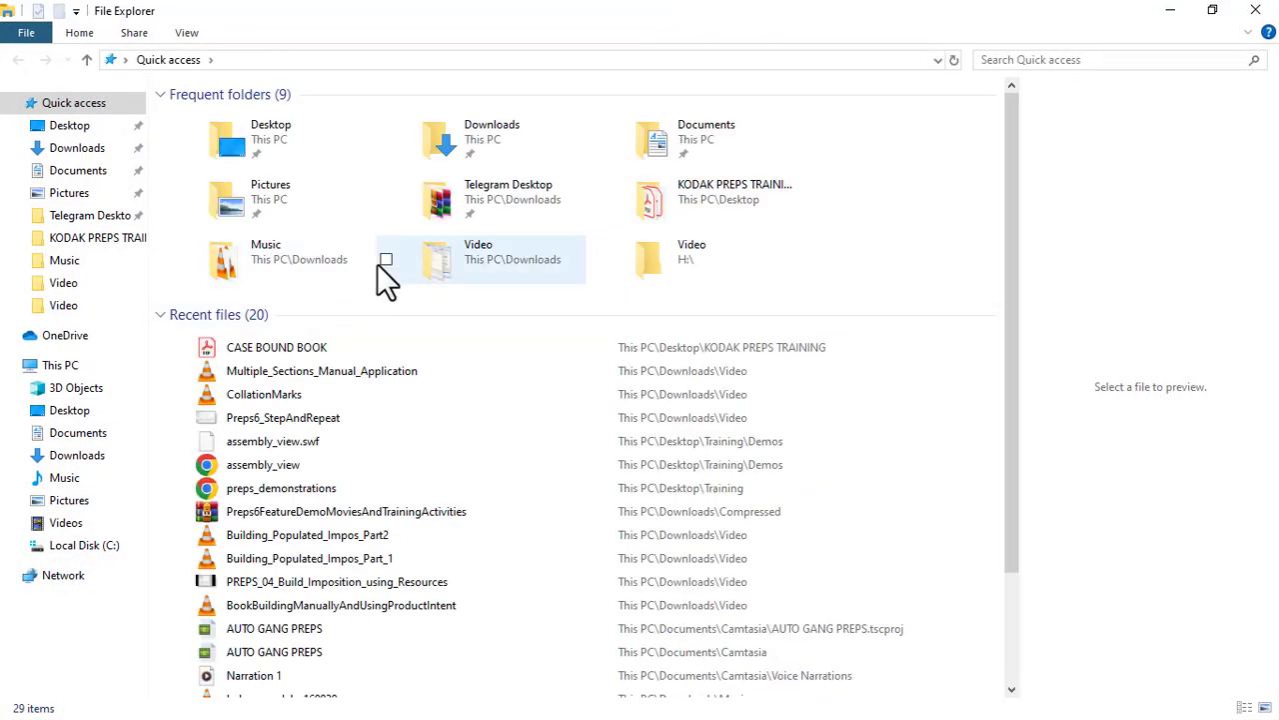
double_click(718, 204)
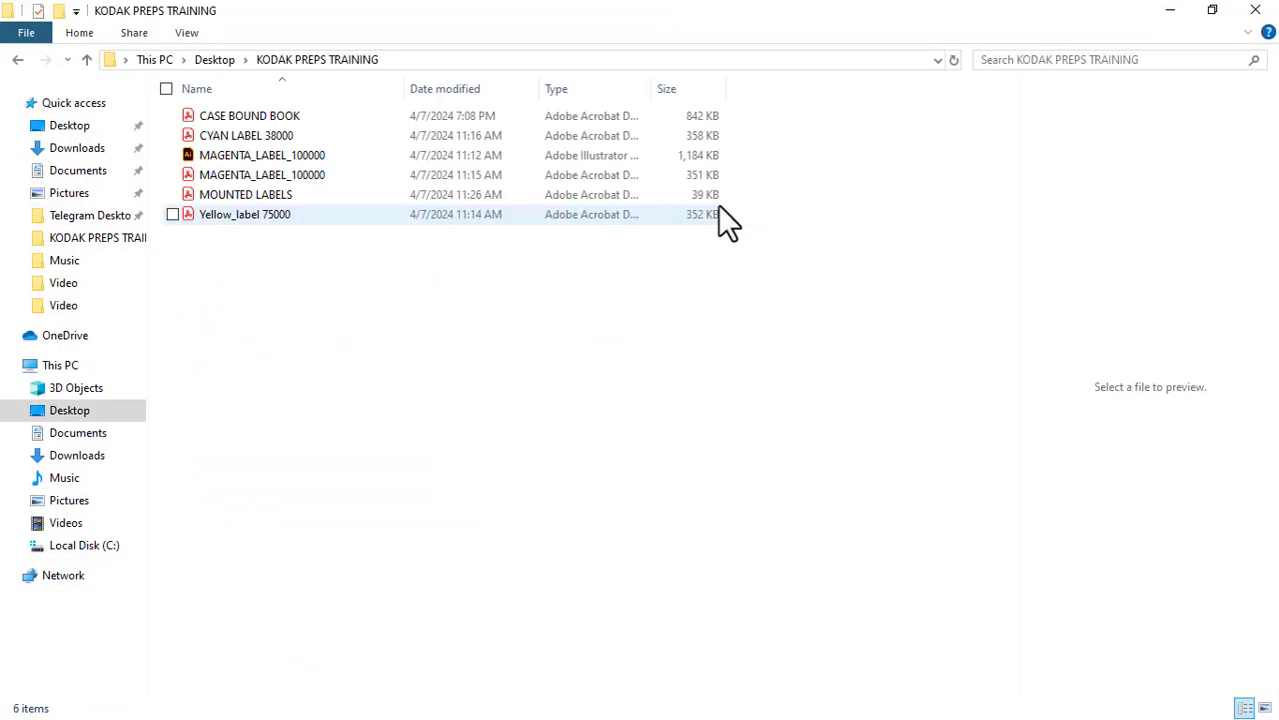
left_click(266, 117)
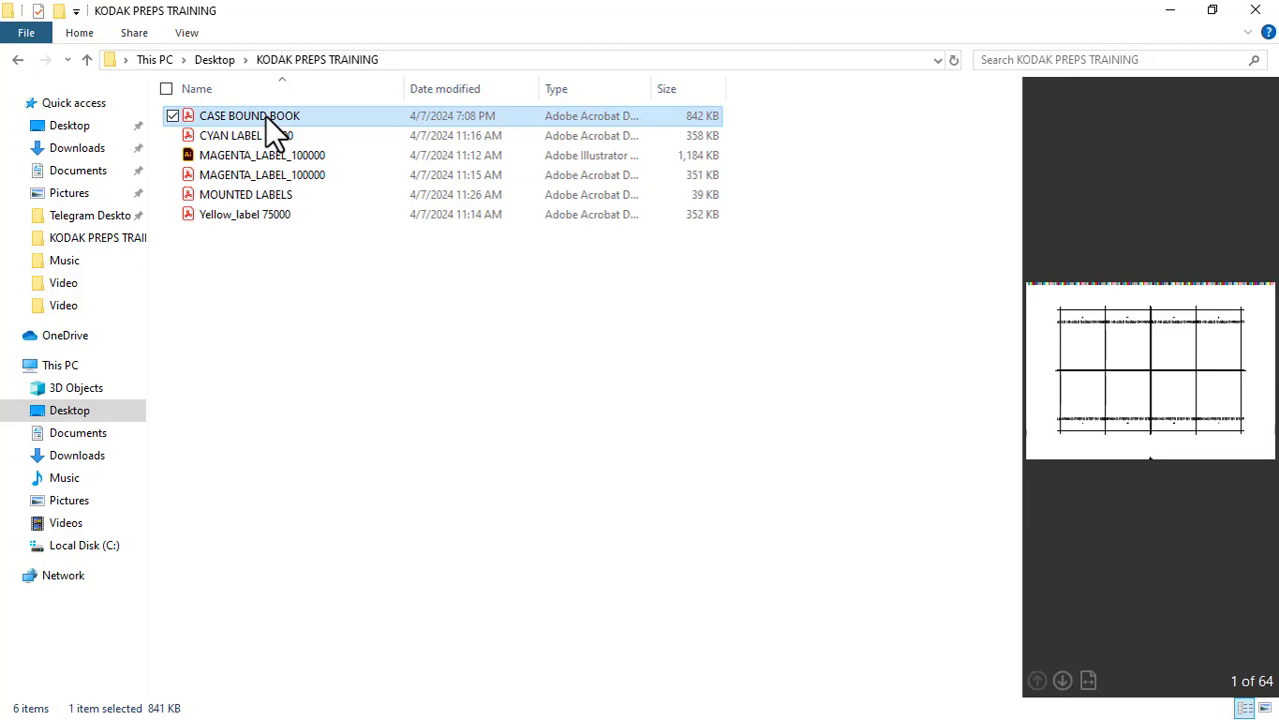
In Acrobat, close the Find panel and the Preps user guide document
key("super")
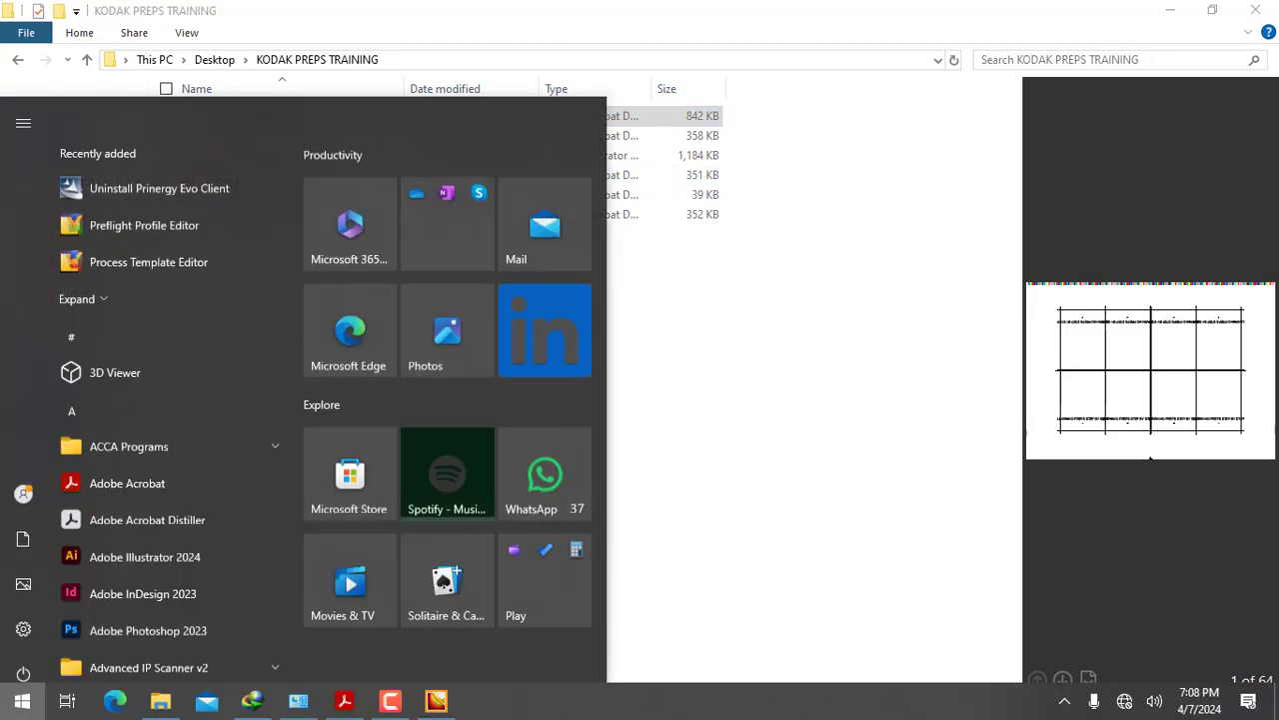
left_click(342, 707)
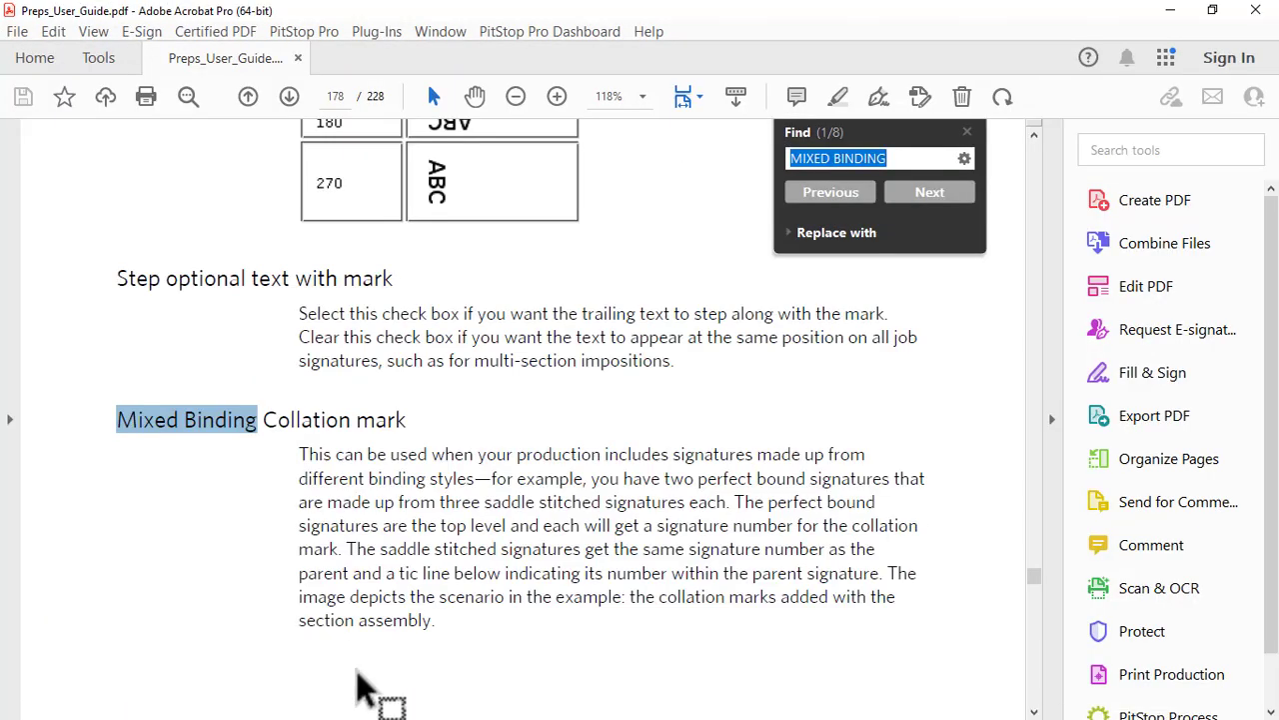
left_click(966, 132)
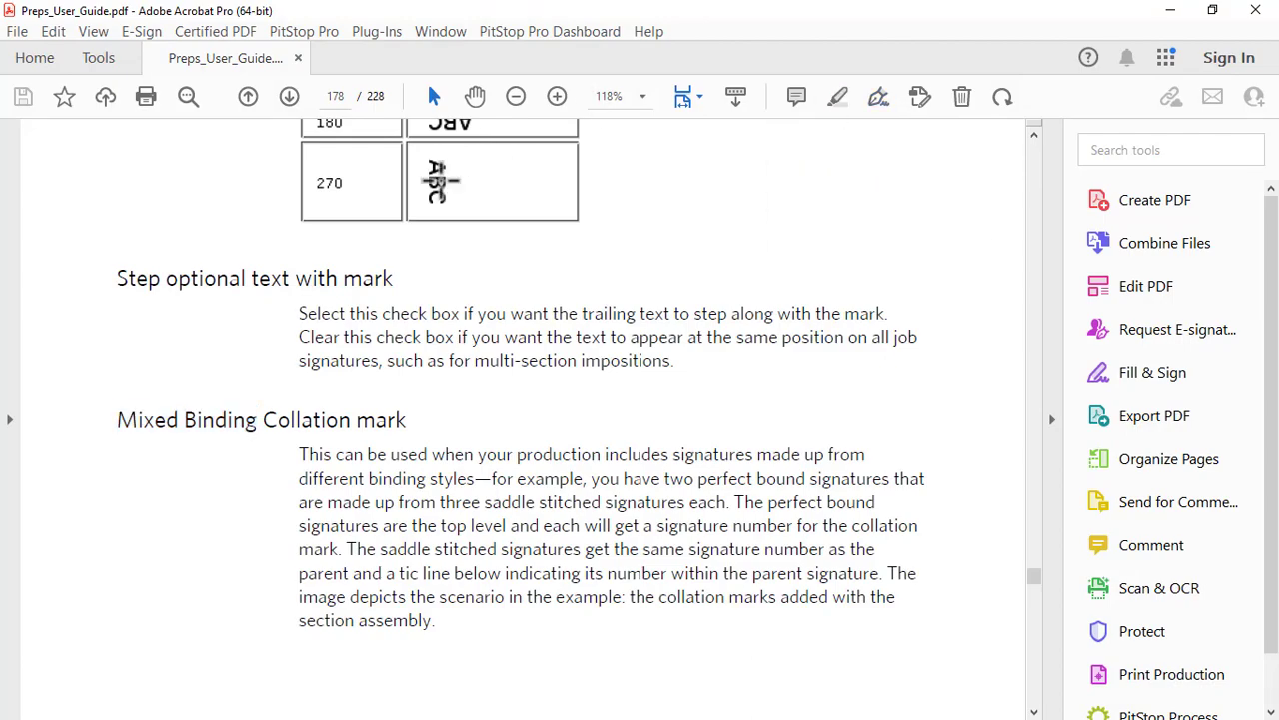
left_click(297, 58)
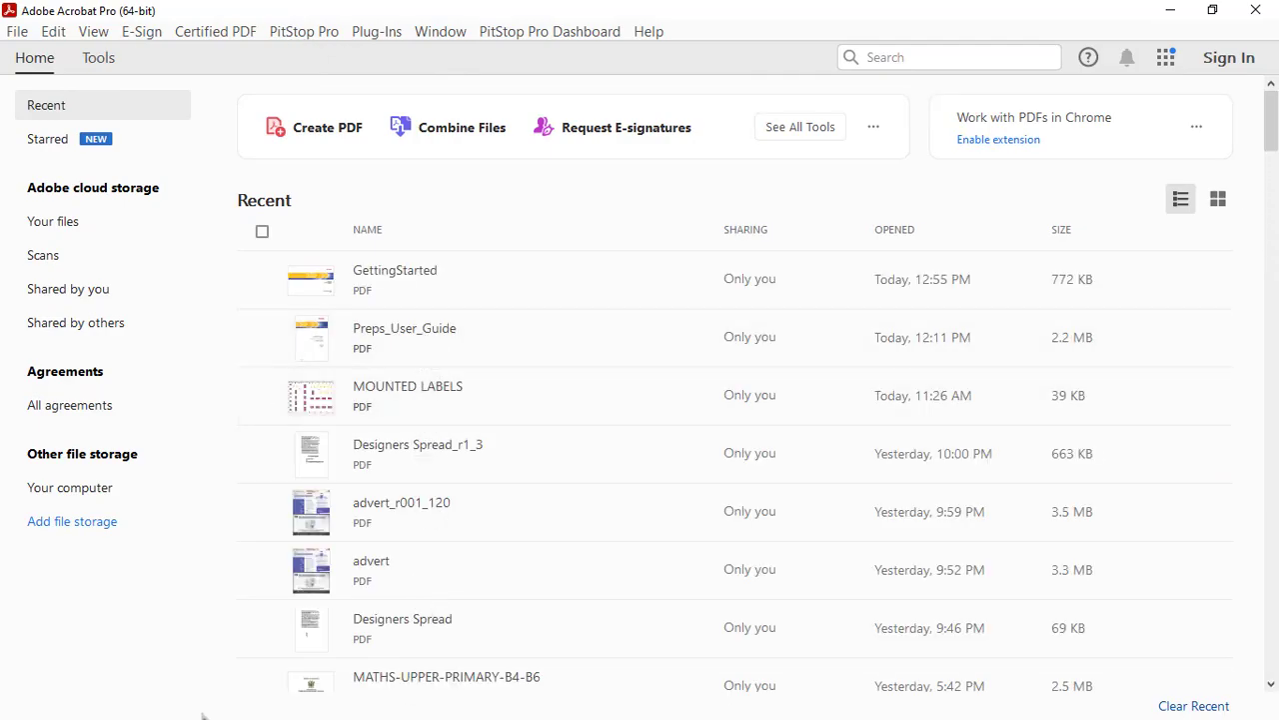
Minimize the File Explorer window and bring Preps 9 back to the front
key("super")
left_click(160, 704)
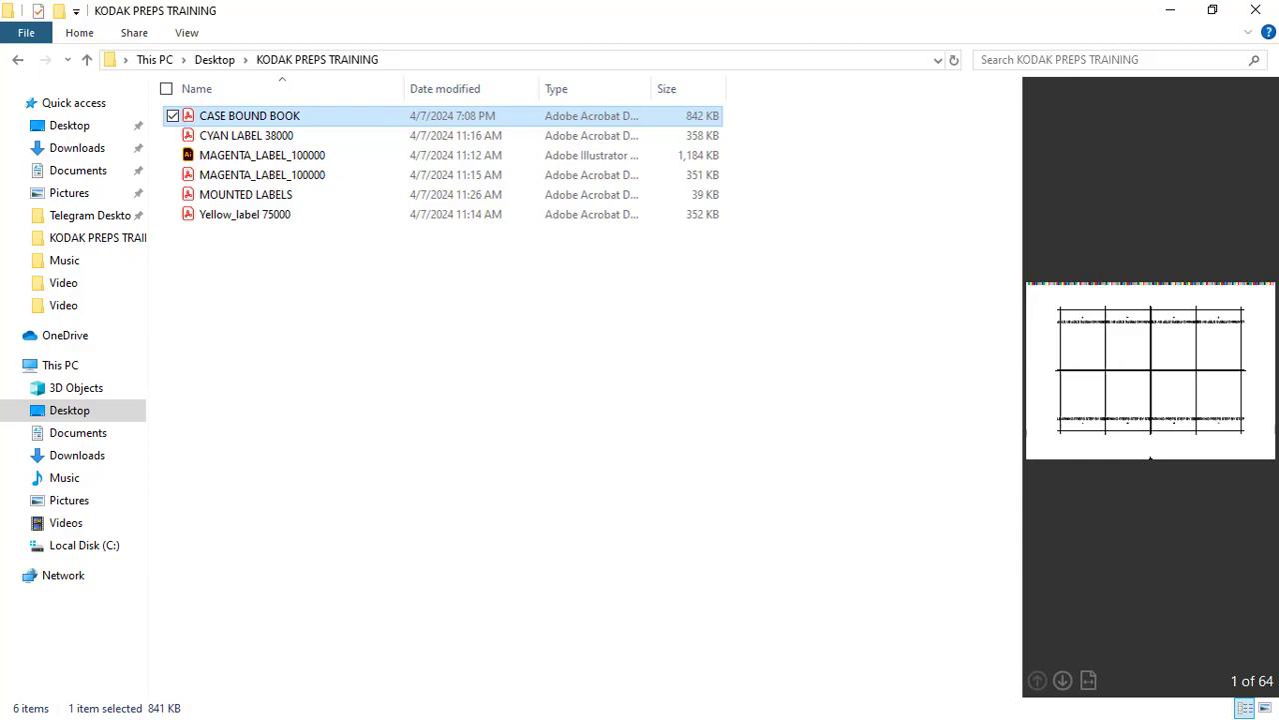
left_click(1175, 8)
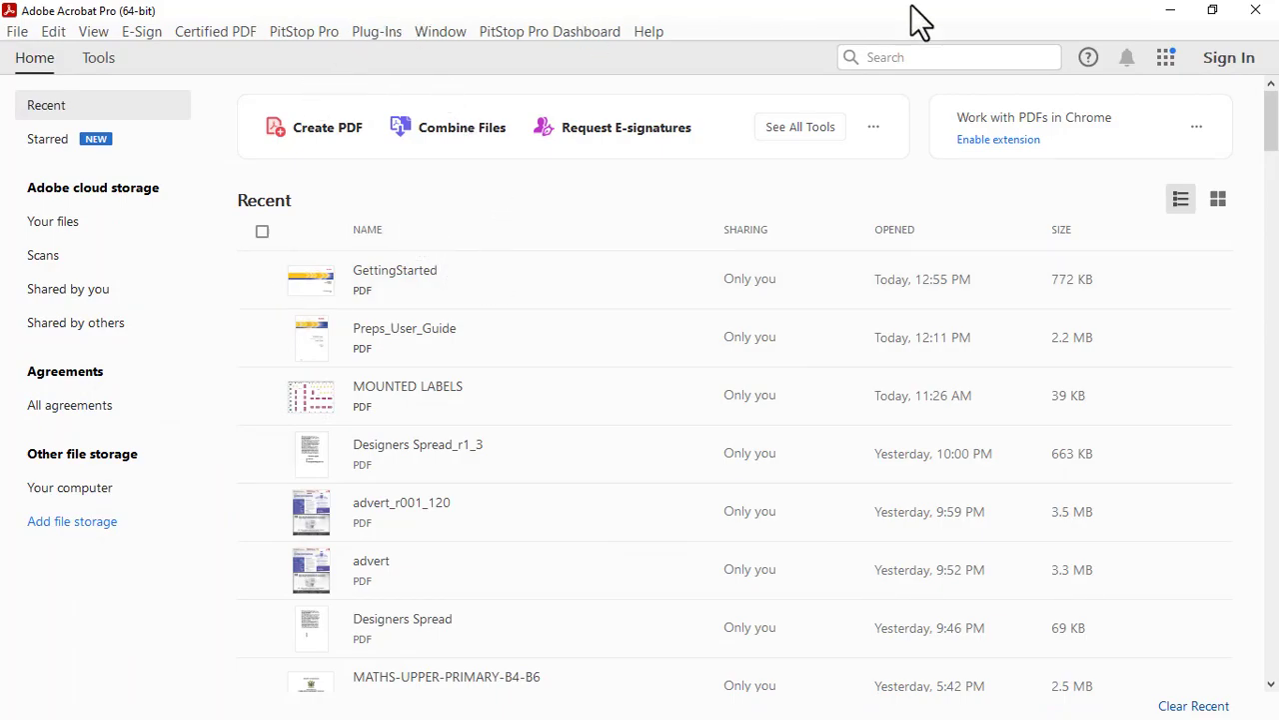
key("super")
left_click(434, 702)
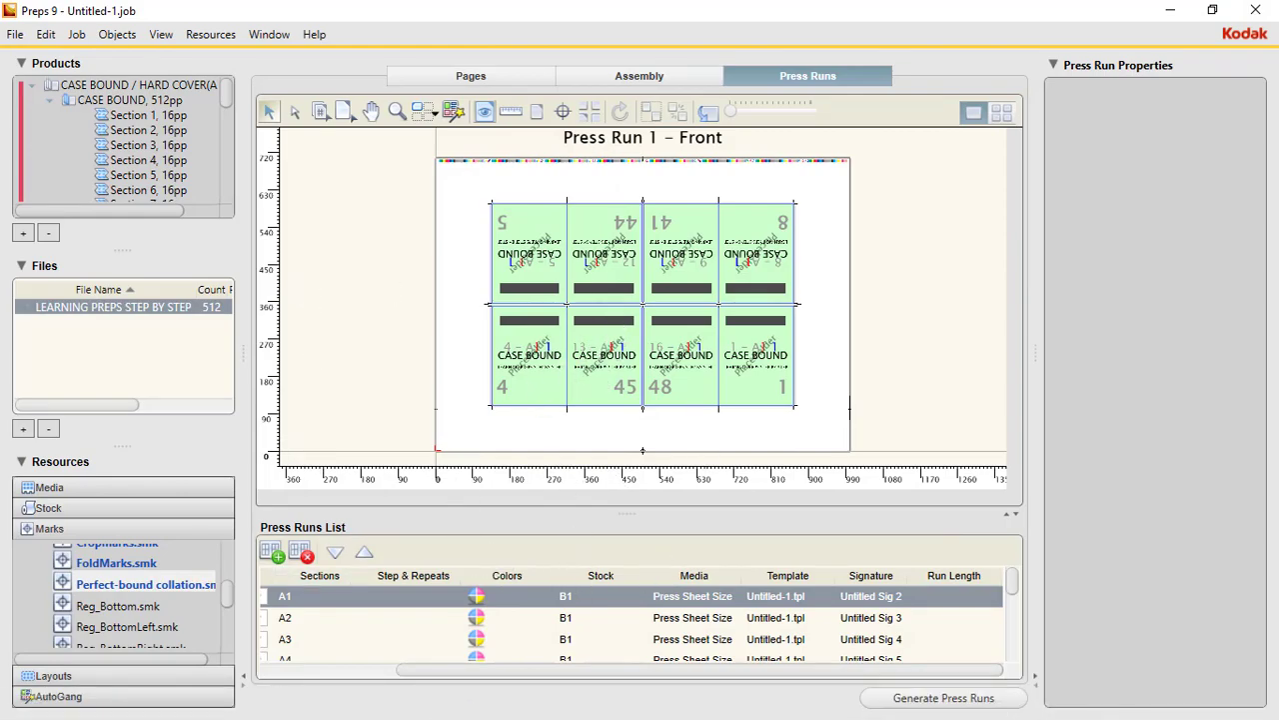
Quit Acrobat and return to the KODAK PREPS TRAINING folder in File Explorer
key("super")
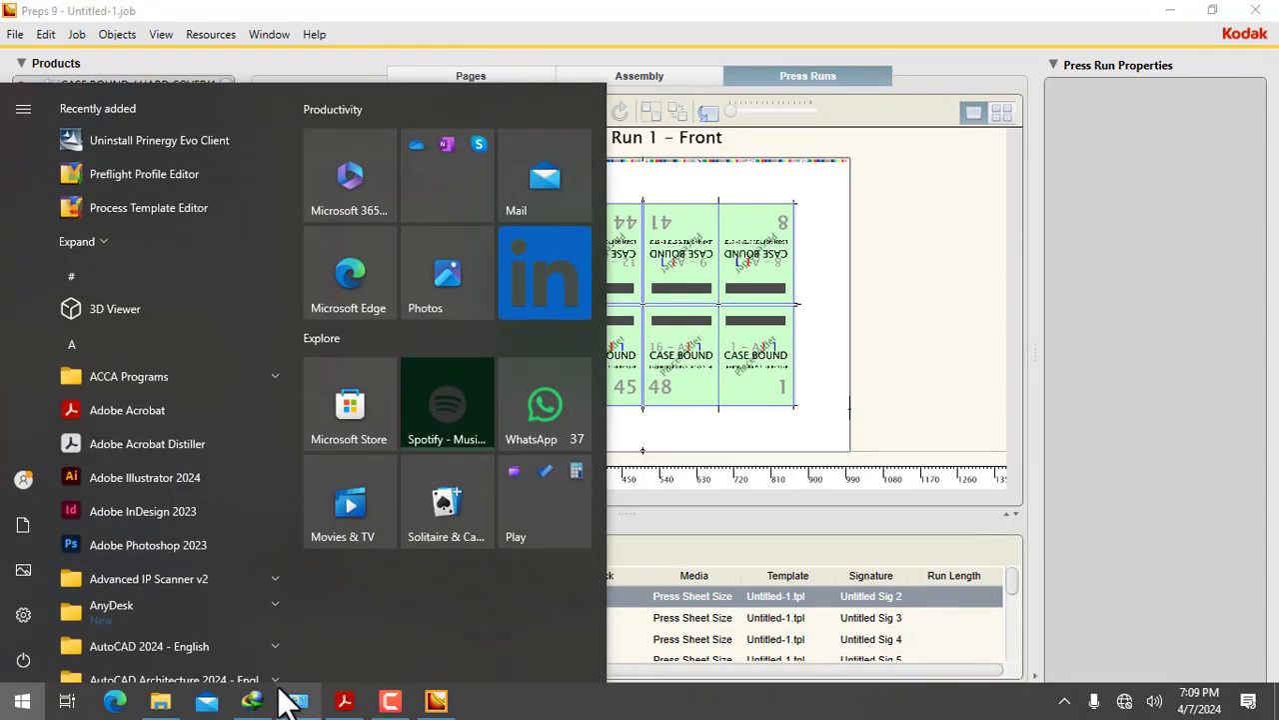
left_click(344, 702)
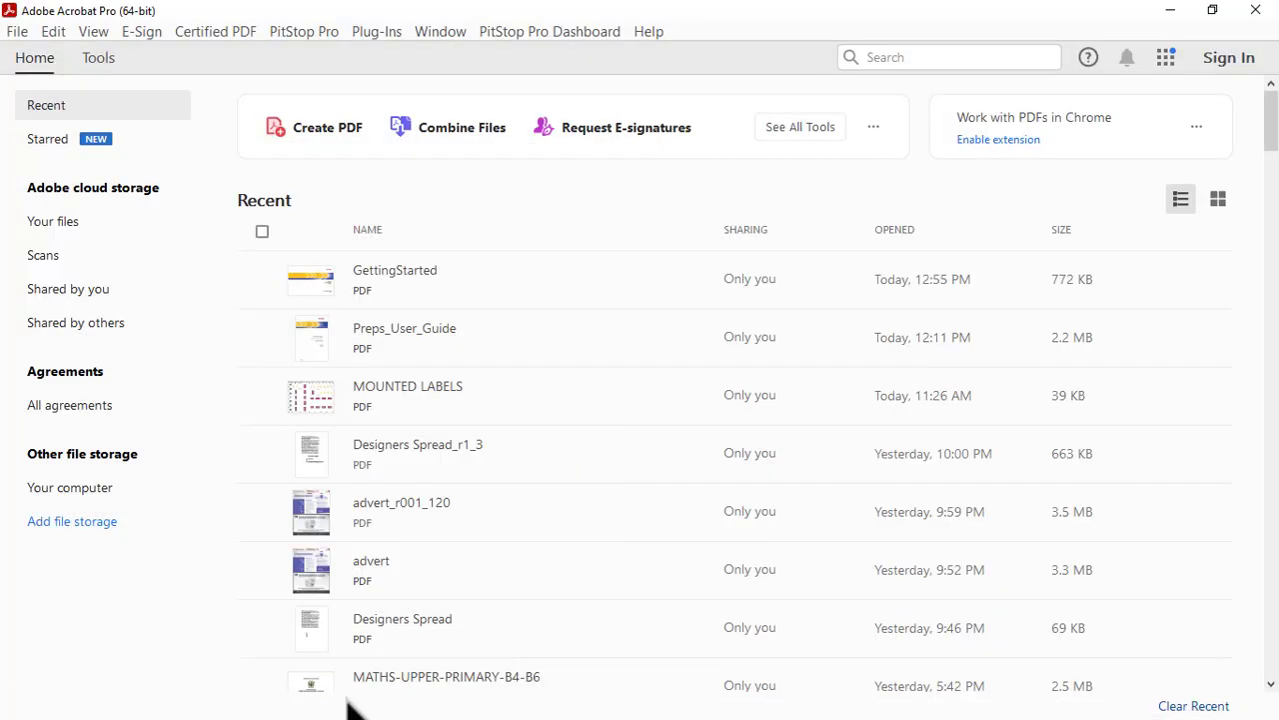
left_click(1256, 10)
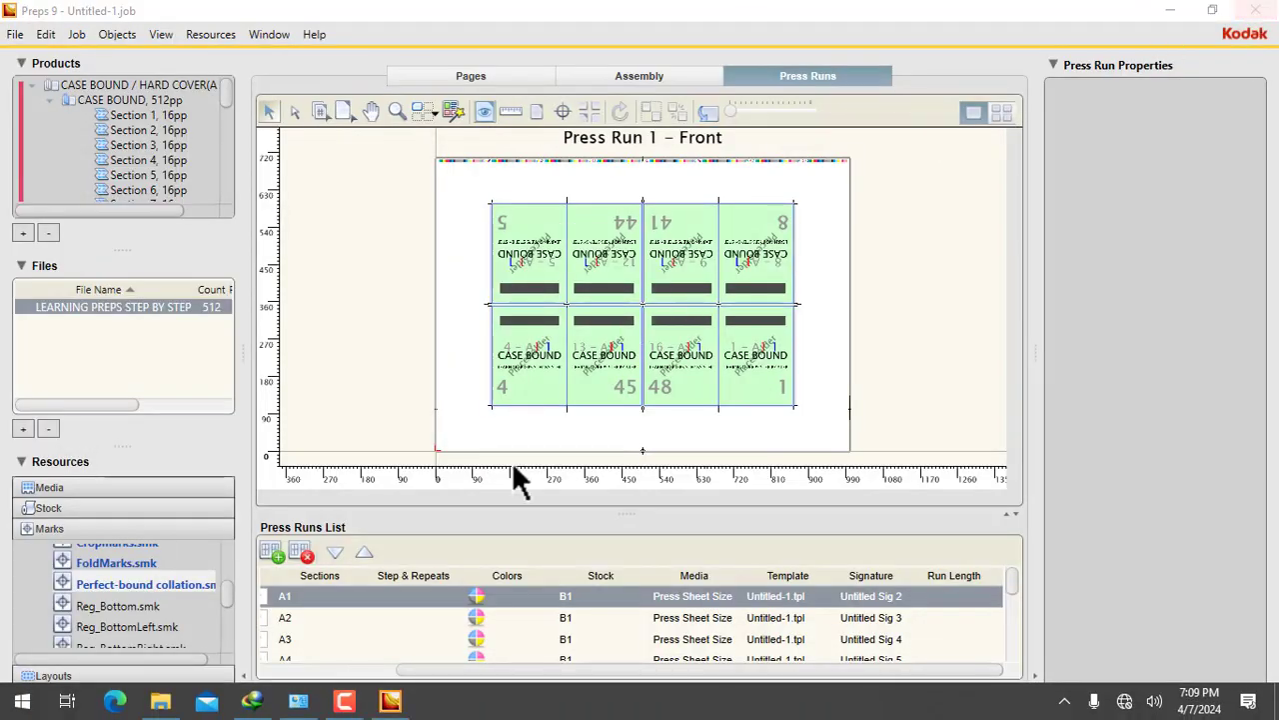
left_click(159, 701)
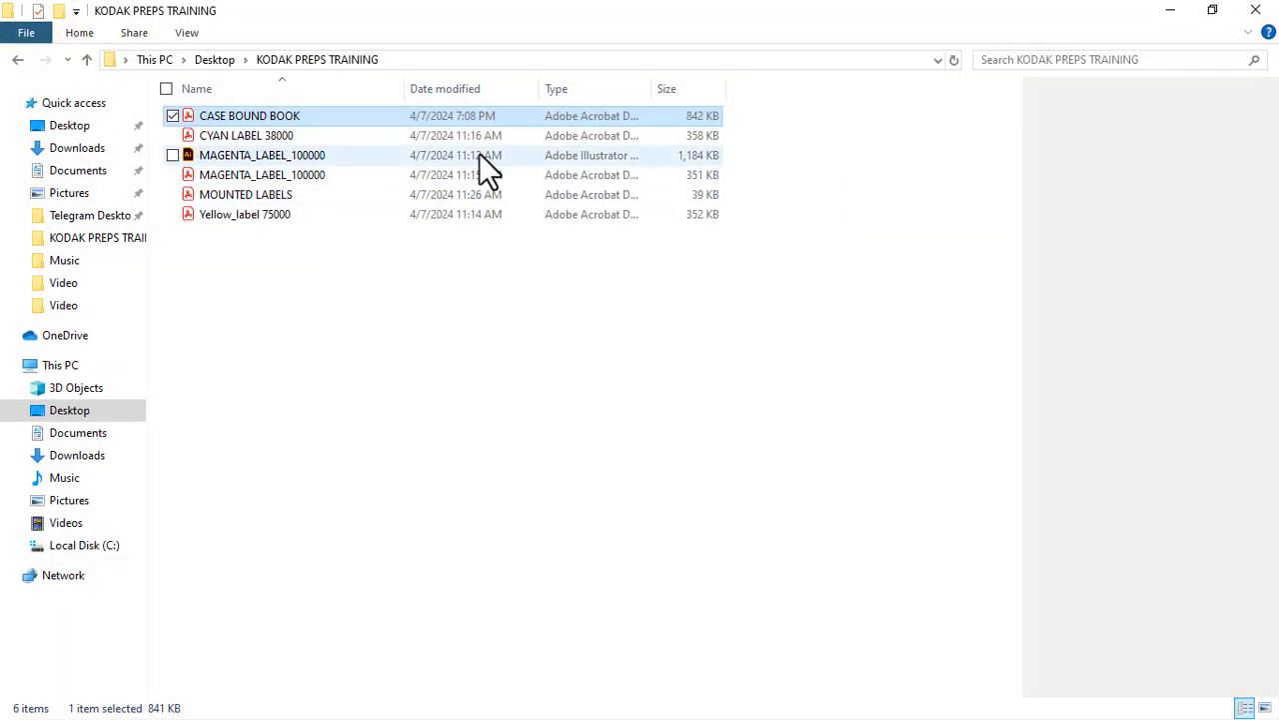
Open CASE BOUND BOOK.PDF, zoom in slightly, scroll through the imposed sheets, then close it
key("Return")
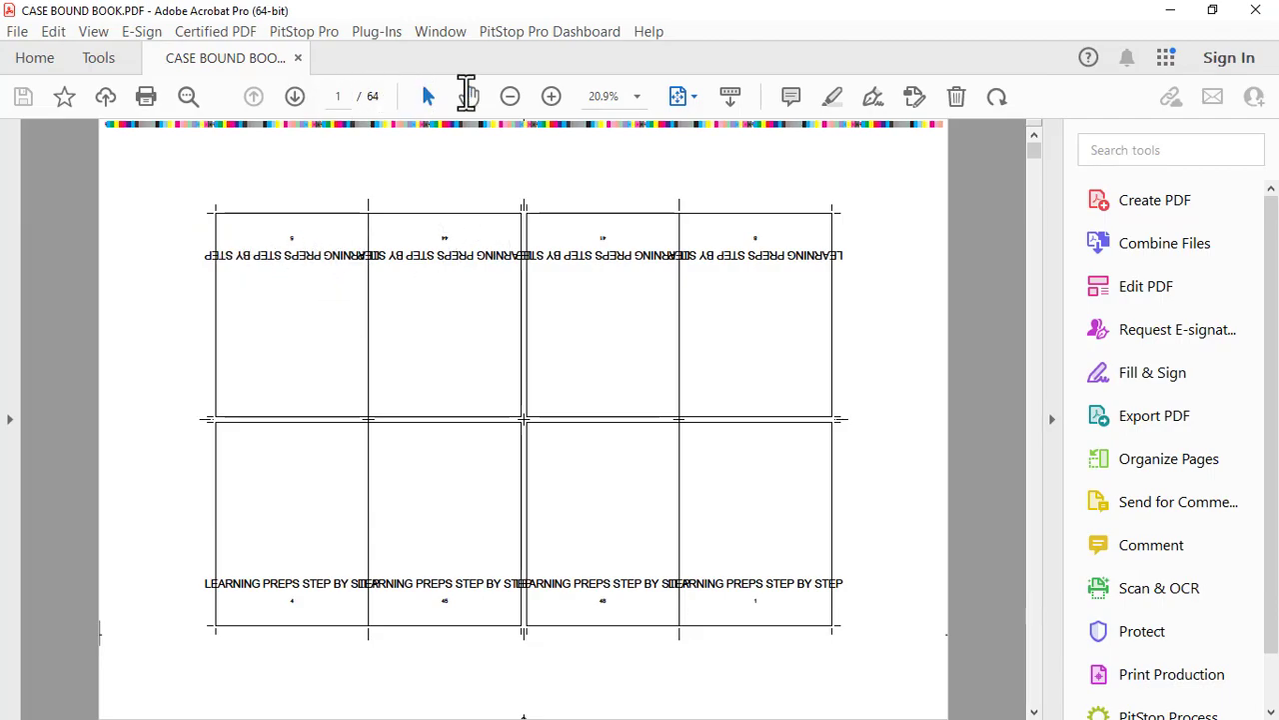
left_click(551, 96)
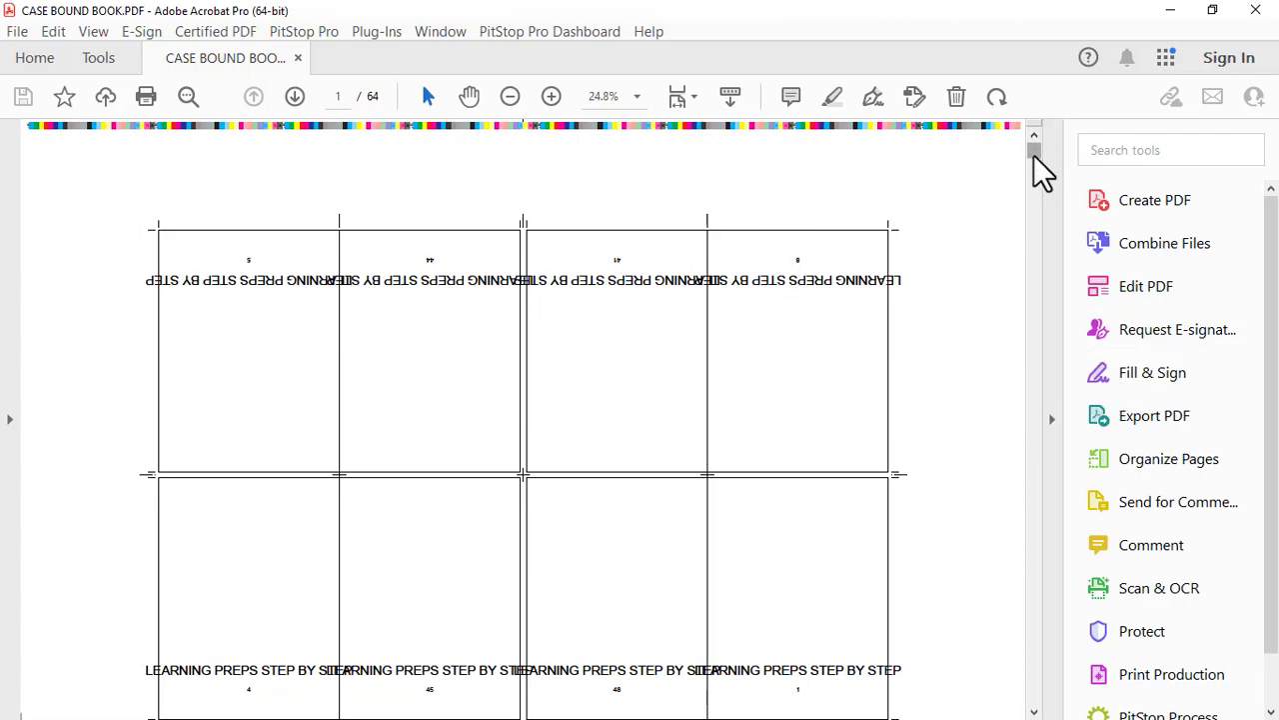
left_click_drag(1039, 168, 1048, 329)
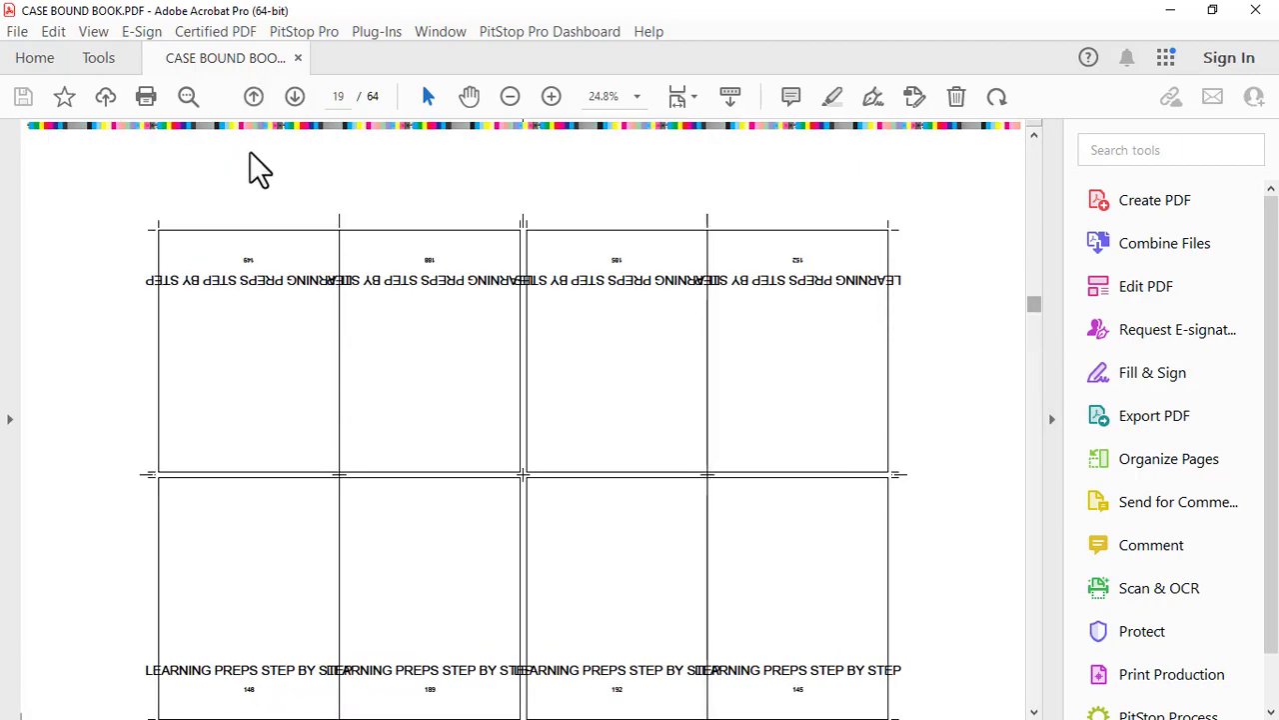
left_click(298, 58)
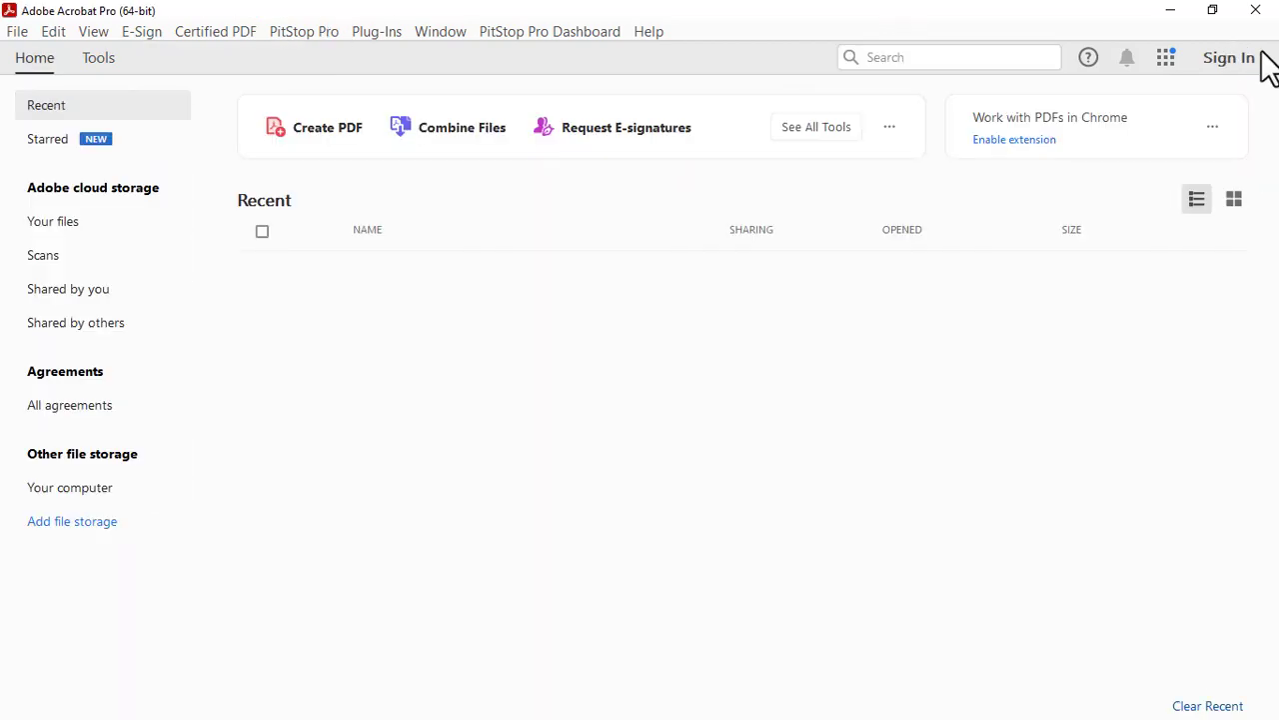